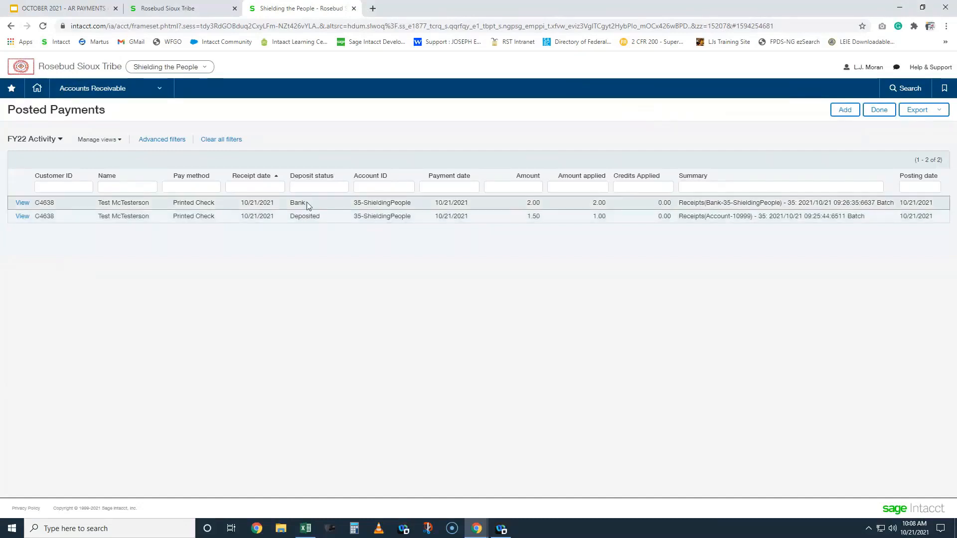
Compare the deposit statuses of the two posted payments in the list.
{"action": "left_click_drag", "start_coordinate": [308, 202], "coordinate": [291, 202]}
{"action": "left_click", "coordinate": [302, 245]}
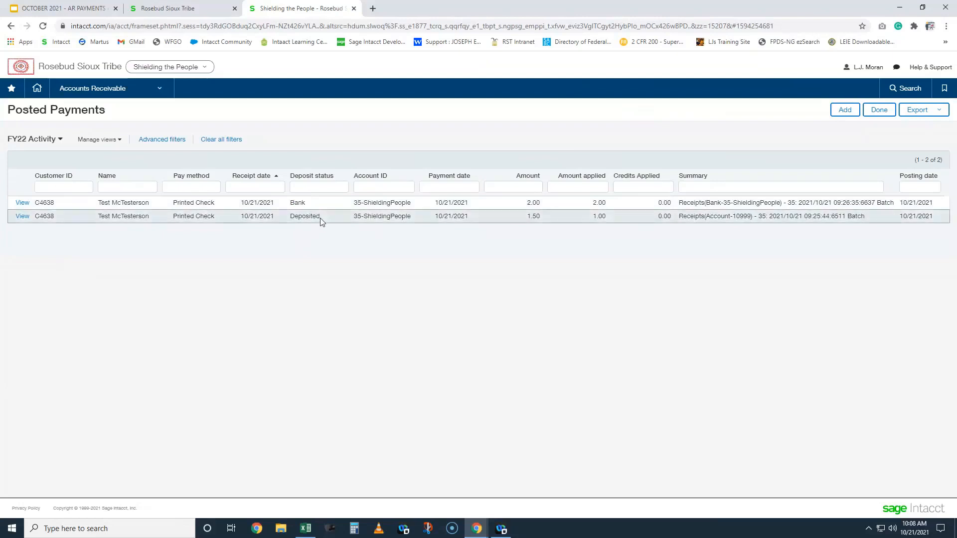
{"action": "left_click_drag", "start_coordinate": [321, 220], "coordinate": [293, 222]}
{"action": "left_click", "coordinate": [346, 277]}
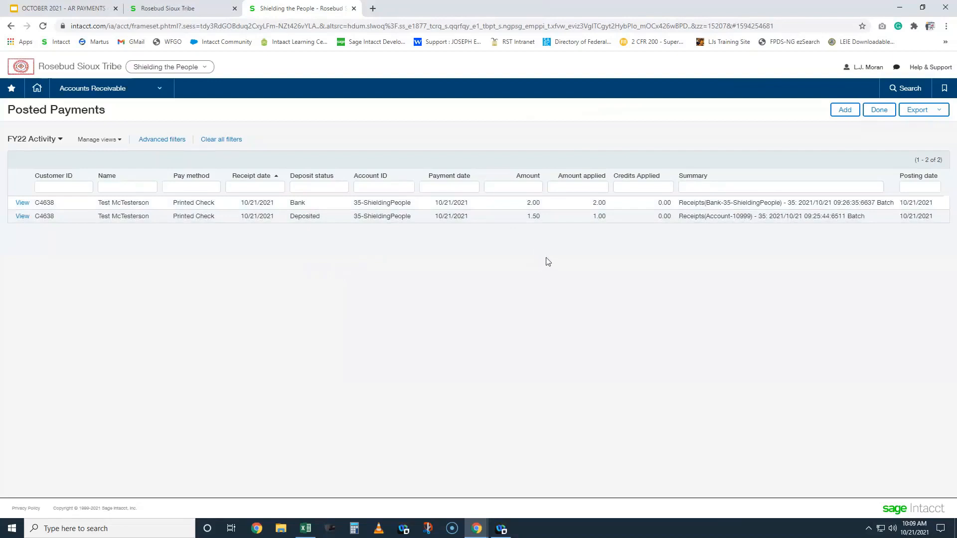
Review the payment information and paid invoices of the posted payment with Deposited status, and return to the payments list.
{"action": "left_click", "coordinate": [23, 217]}
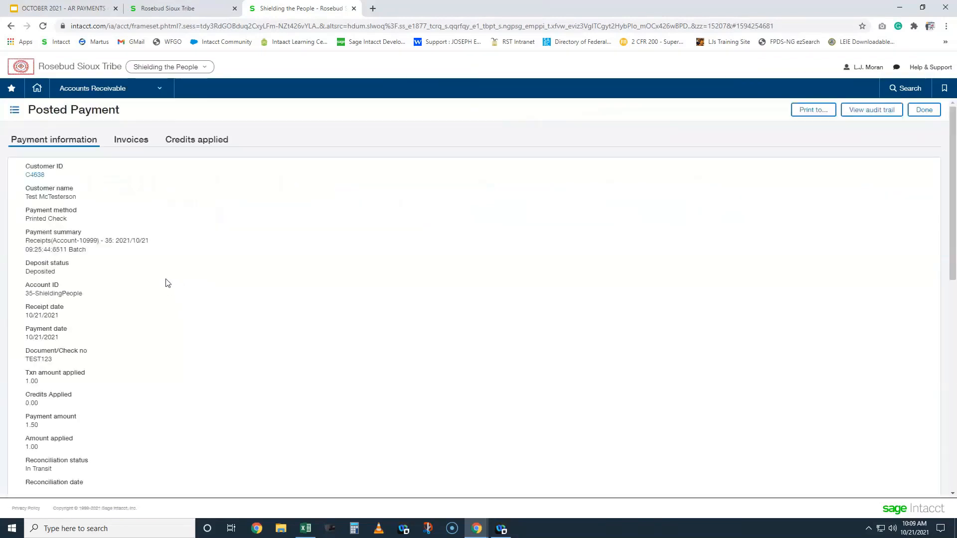
{"action": "scroll", "coordinate": [49, 284], "scroll_direction": "down", "scroll_amount": 1}
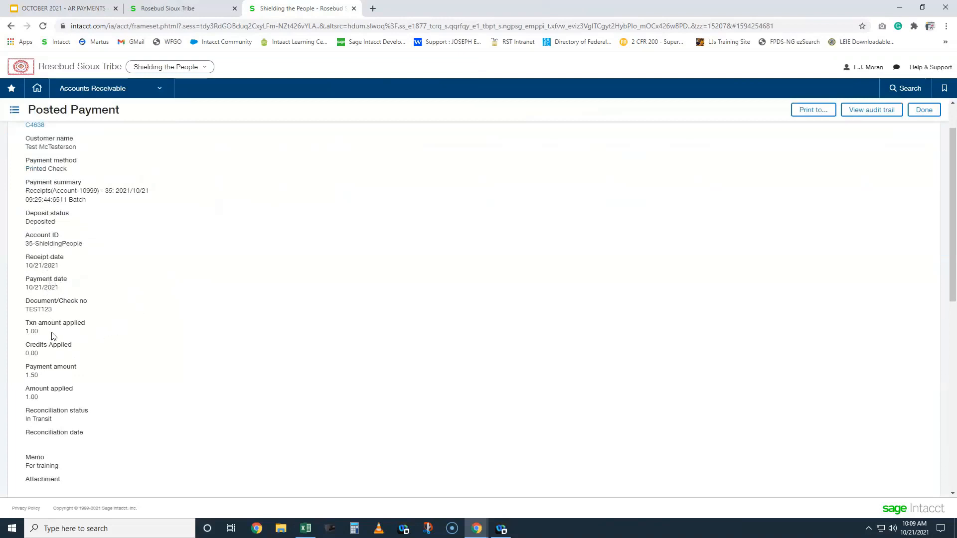
{"action": "scroll", "coordinate": [169, 282], "scroll_direction": "up", "scroll_amount": 1}
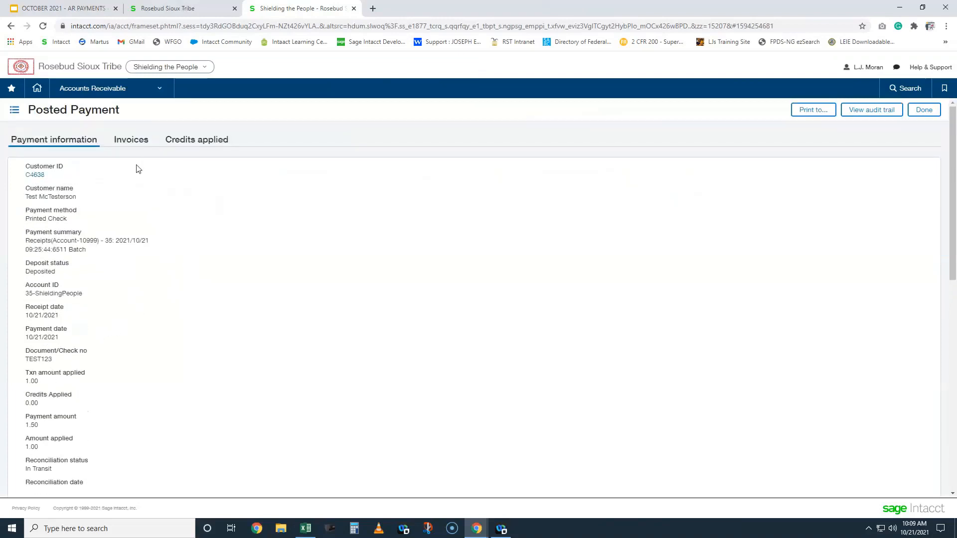
{"action": "left_click", "coordinate": [131, 141]}
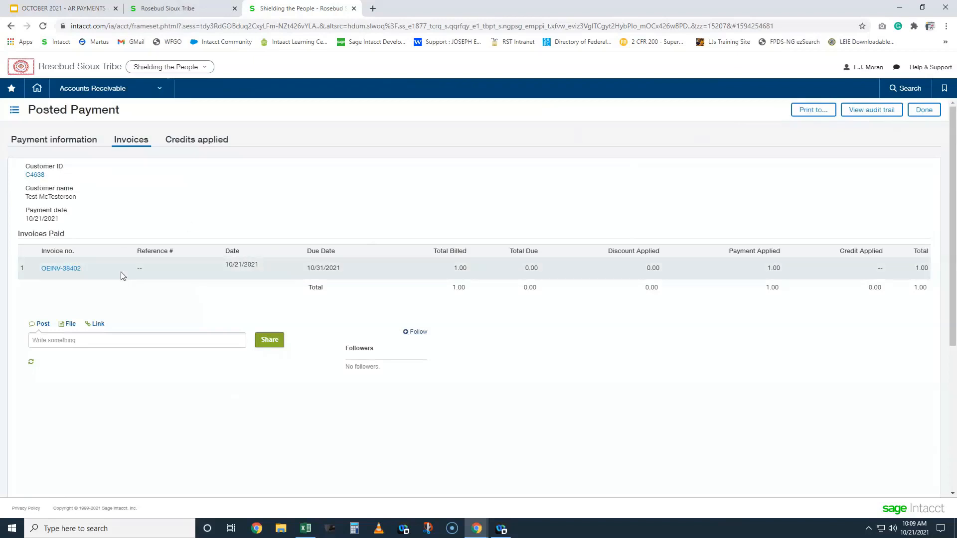
{"action": "left_click", "coordinate": [52, 272]}
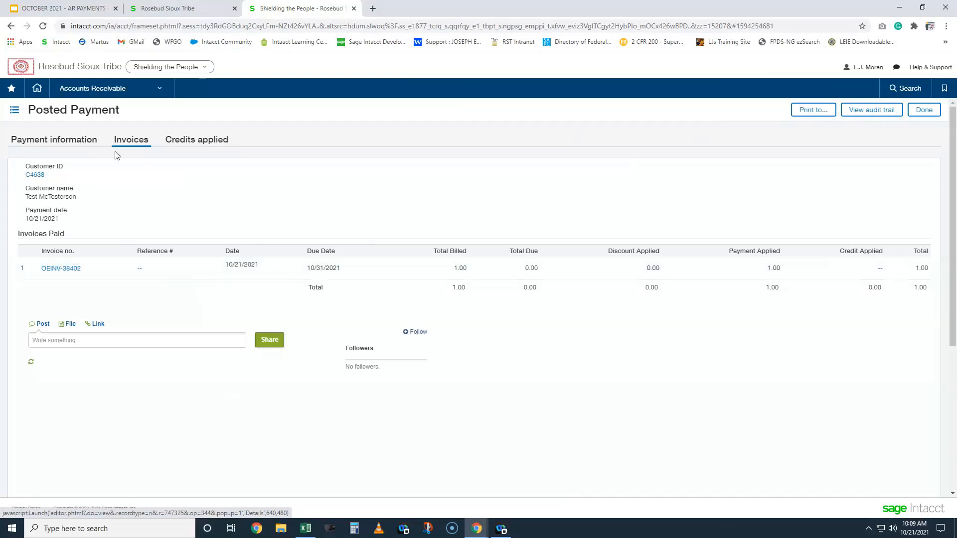
{"action": "left_click", "coordinate": [53, 145]}
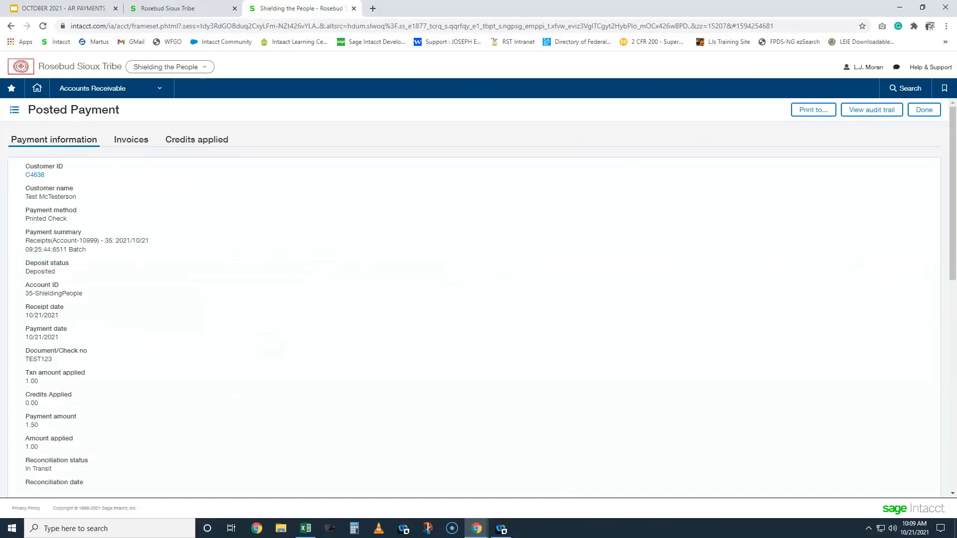
{"action": "left_click", "coordinate": [924, 111]}
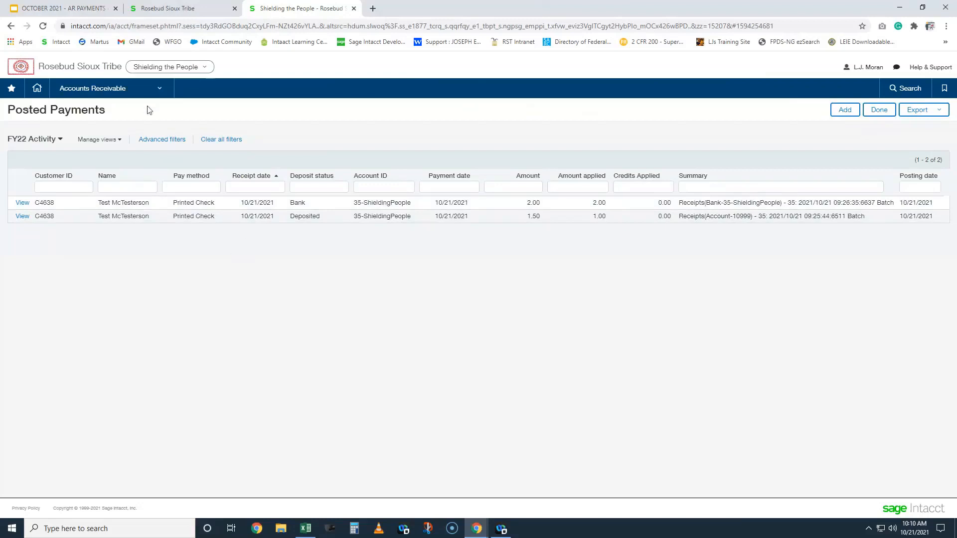
Open the Receipts Register report for Accounts Receivable.
{"action": "left_click", "coordinate": [119, 95]}
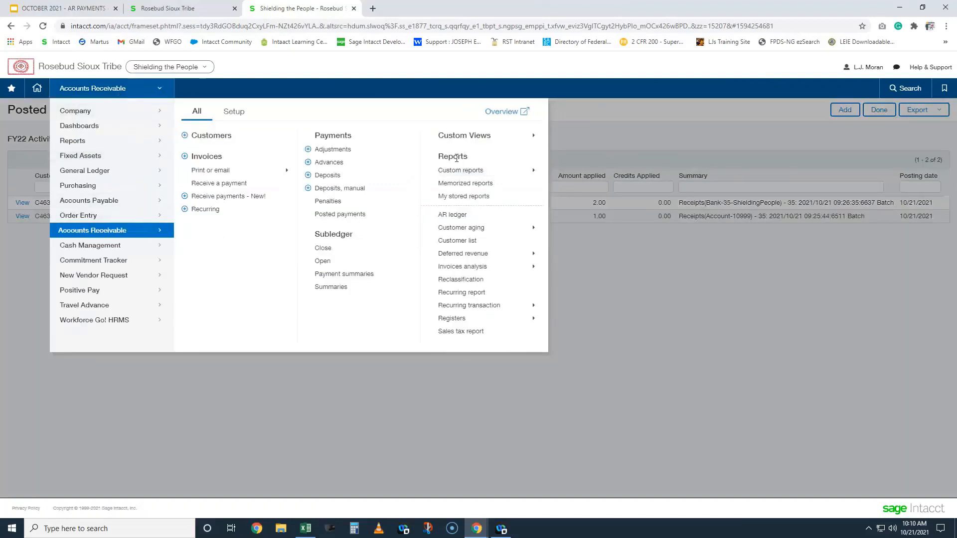
{"action": "mouse_move", "coordinate": [478, 321]}
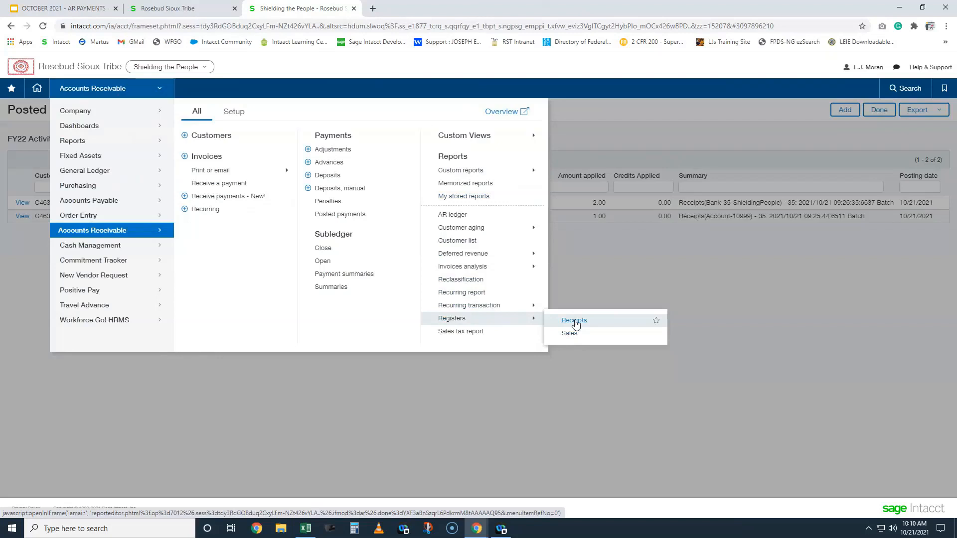
{"action": "left_click", "coordinate": [574, 321]}
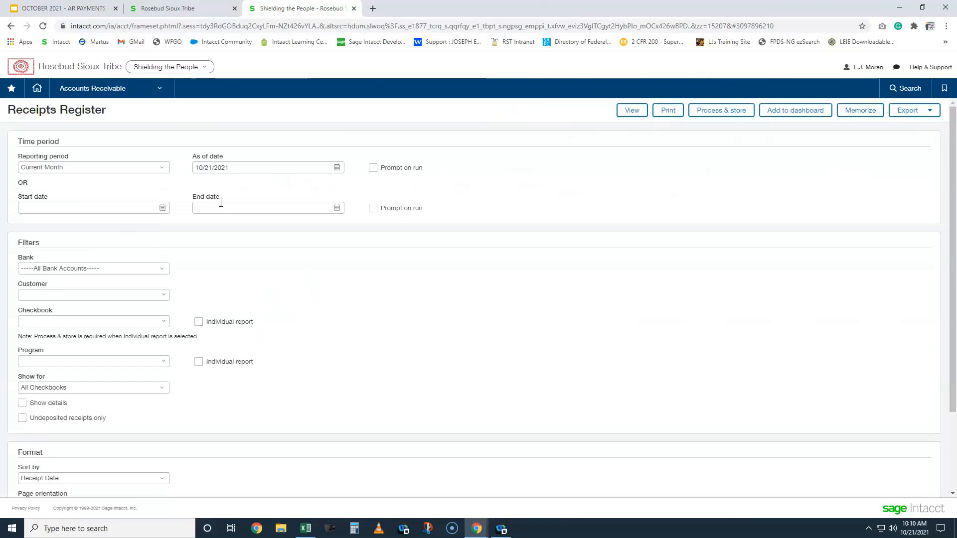
Try an as-of date of 09/30/2021 for the Current Month reporting period, and restore it to 10/21/2021.
{"action": "left_click", "coordinate": [64, 169]}
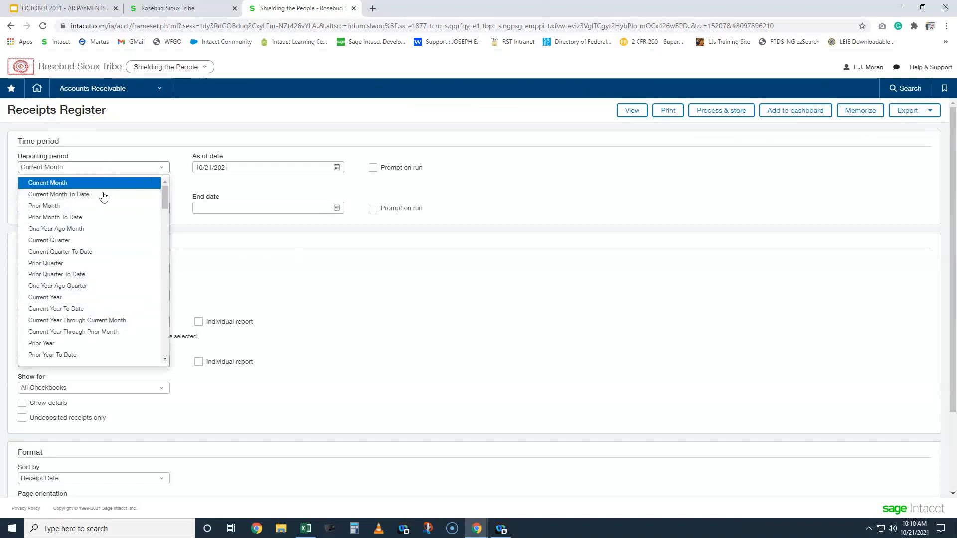
{"action": "left_click", "coordinate": [245, 229]}
{"action": "triple_click", "coordinate": [233, 167]}
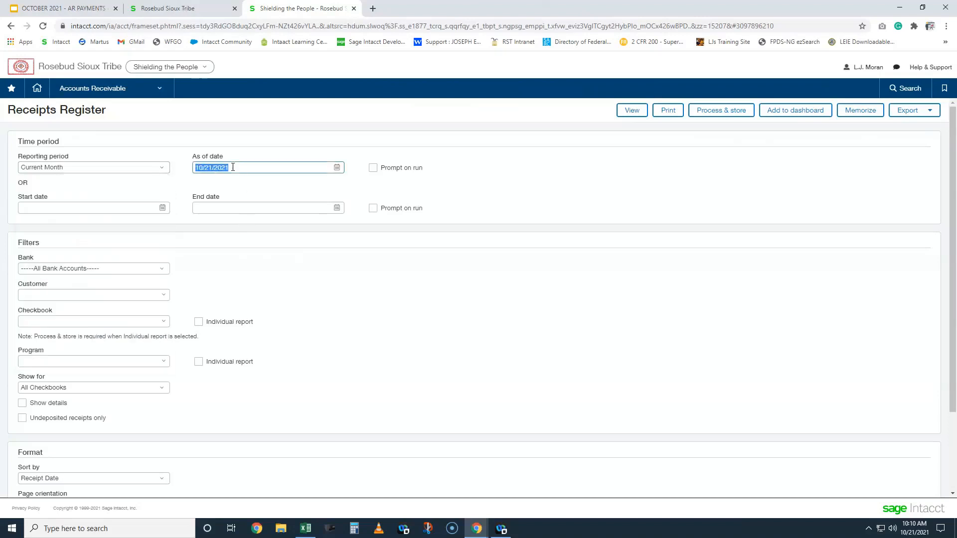
{"action": "type", "text": "9/30/21"}
{"action": "left_click", "coordinate": [341, 253]}
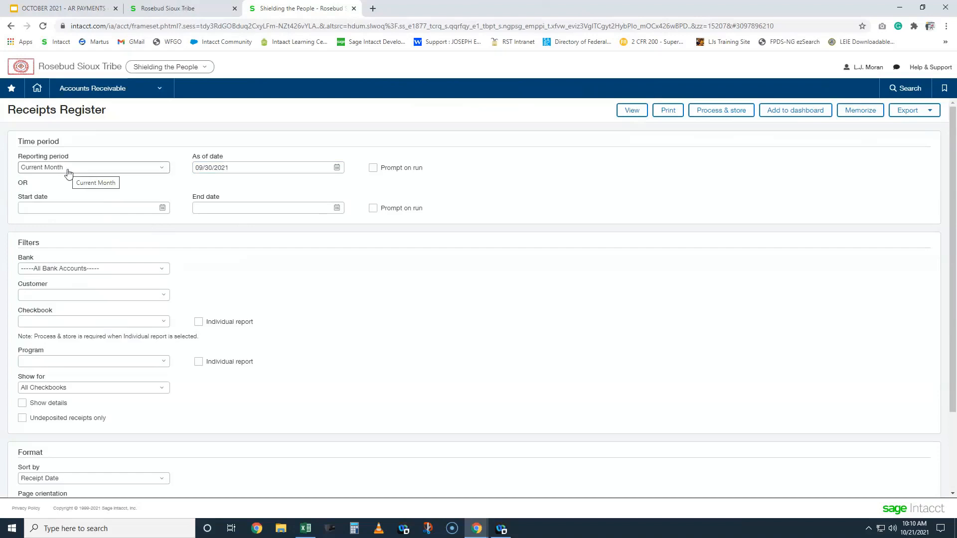
{"action": "triple_click", "coordinate": [254, 169]}
{"action": "type", "text": "10/21/2021"}
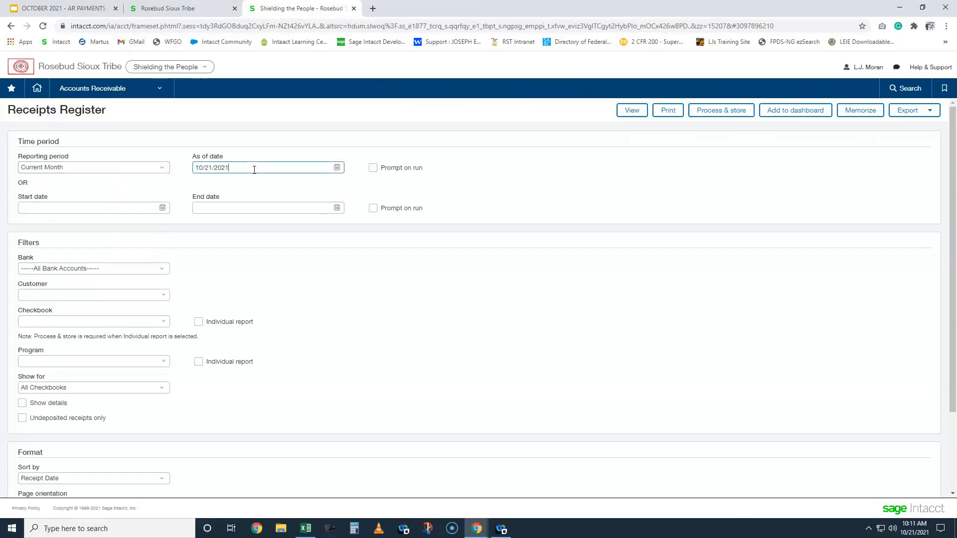
{"action": "left_click", "coordinate": [122, 212]}
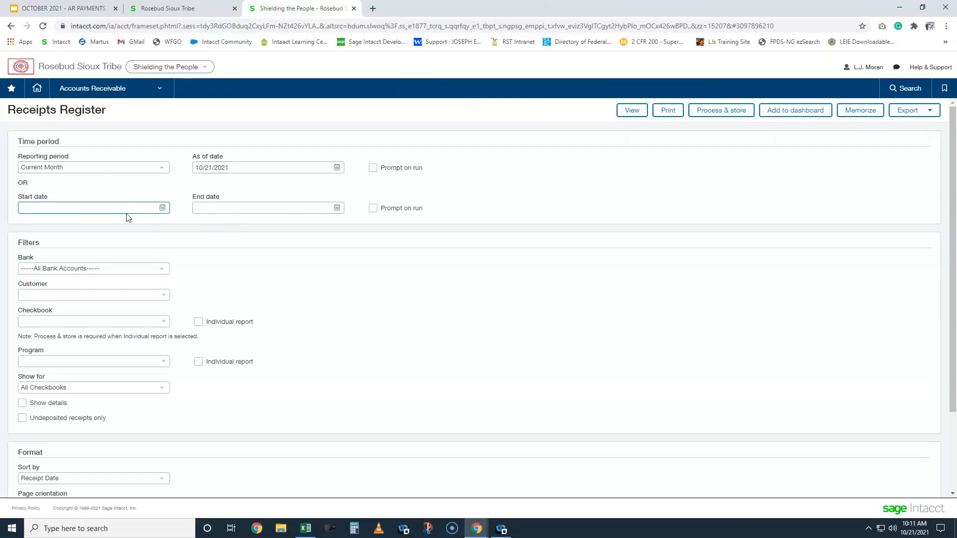
Filter the receipts register by the test customer.
{"action": "left_click", "coordinate": [77, 295]}
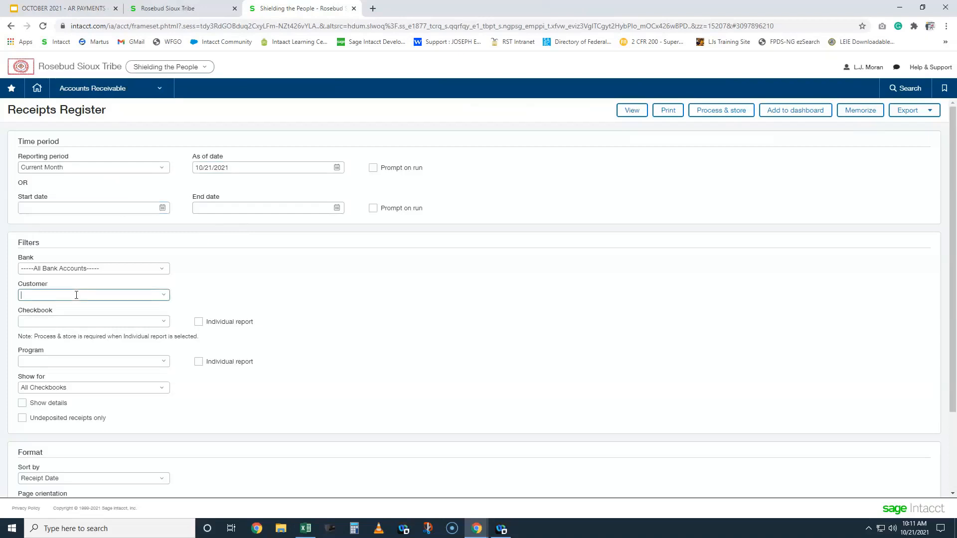
{"action": "type", "text": "t McTest"}
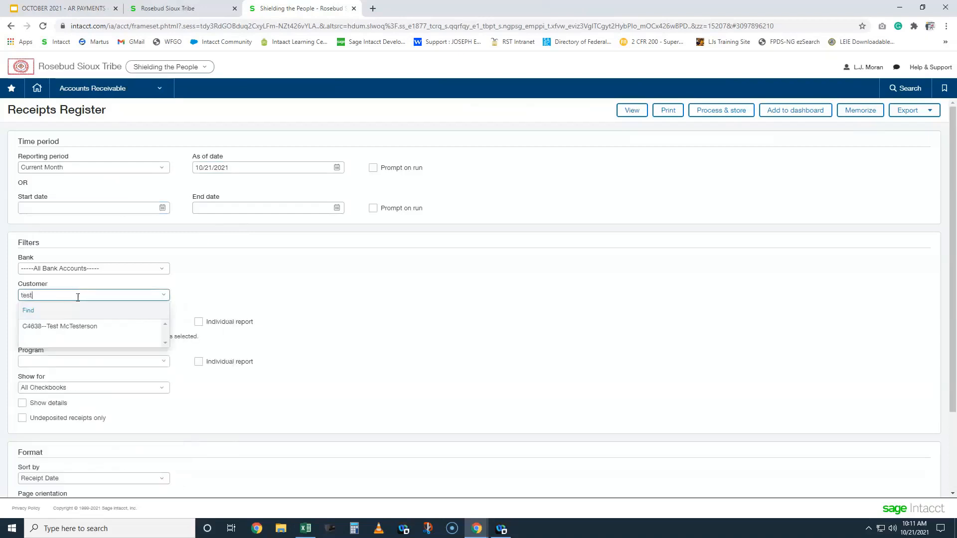
{"action": "left_click", "coordinate": [88, 326]}
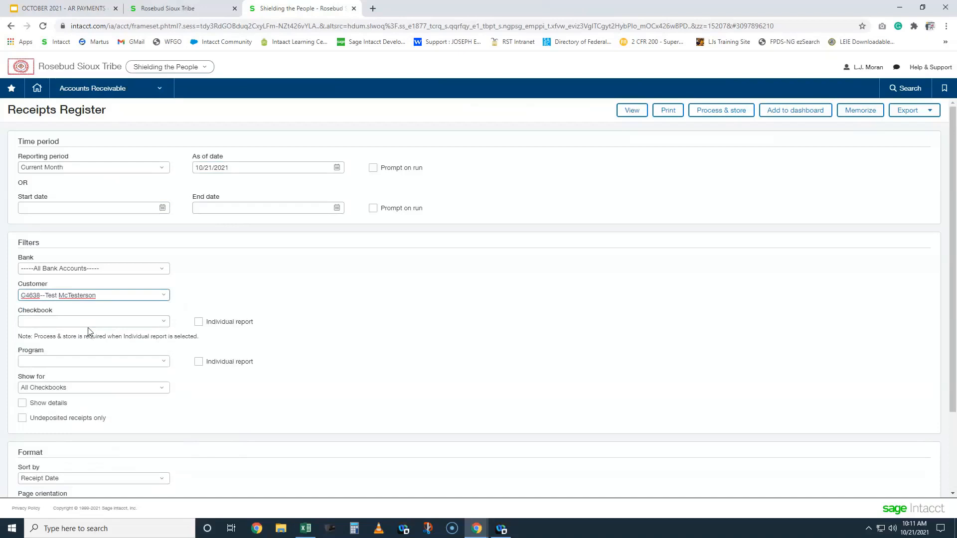
Limit the register to checkbook 35--Shielding the People and program TEST--Test Company.
{"action": "left_click", "coordinate": [92, 325]}
{"action": "type", "text": "35"}
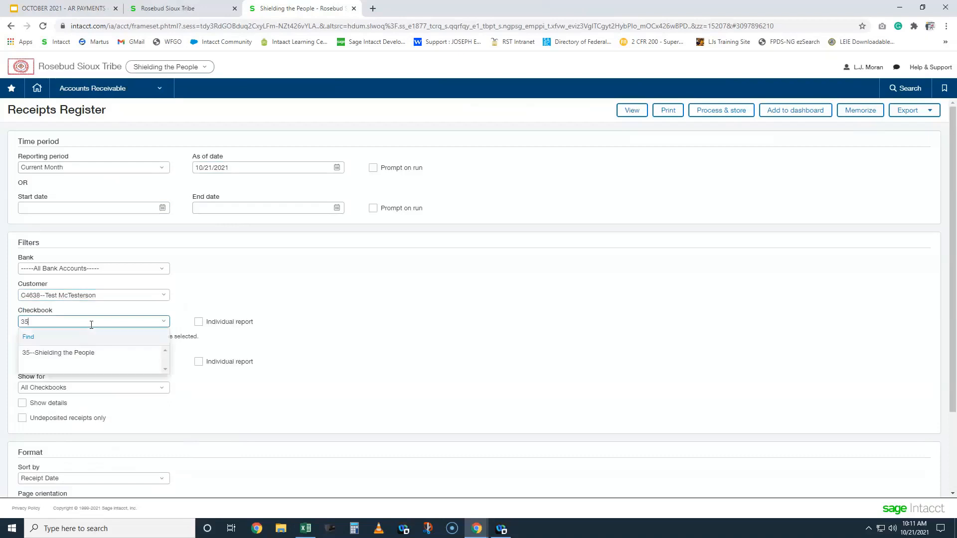
{"action": "left_click", "coordinate": [82, 354]}
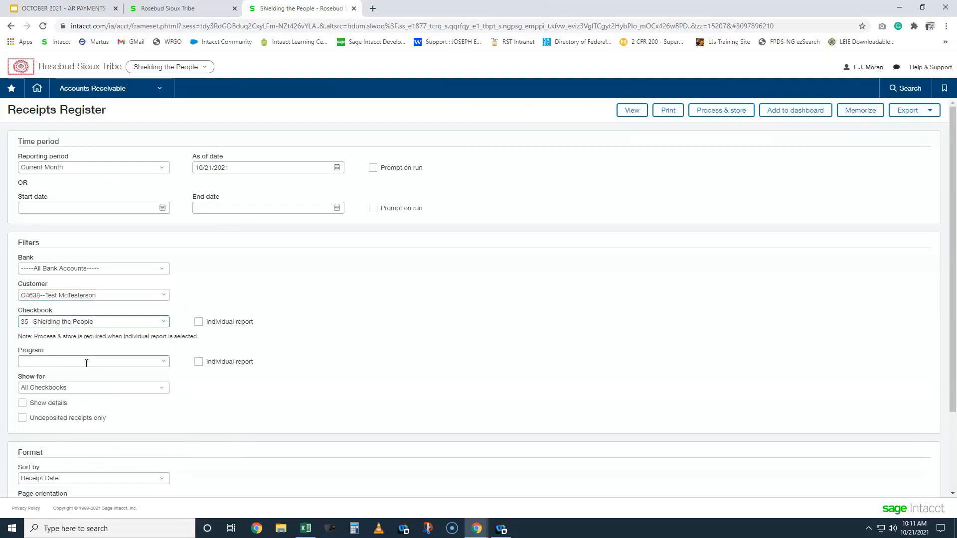
{"action": "left_click", "coordinate": [85, 361]}
{"action": "type", "text": "test"}
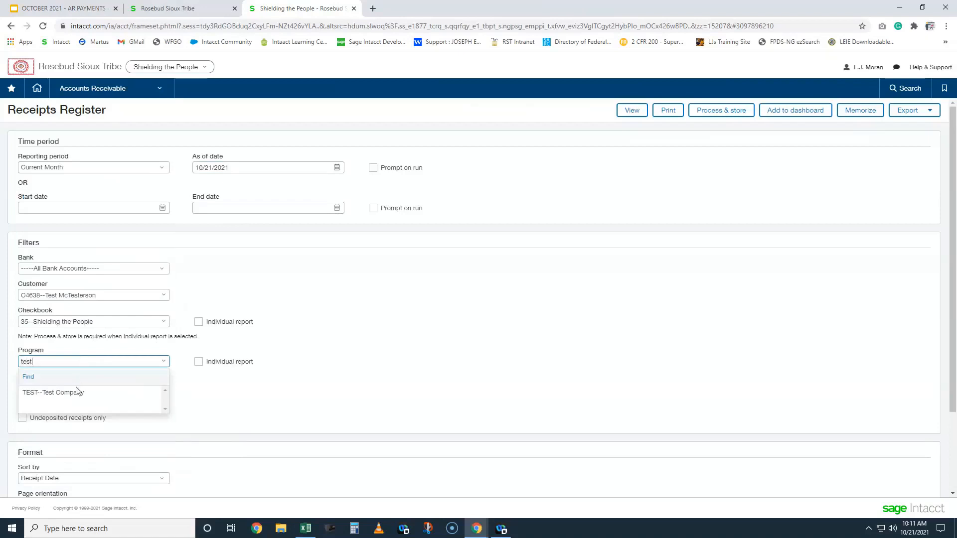
{"action": "left_click", "coordinate": [79, 392]}
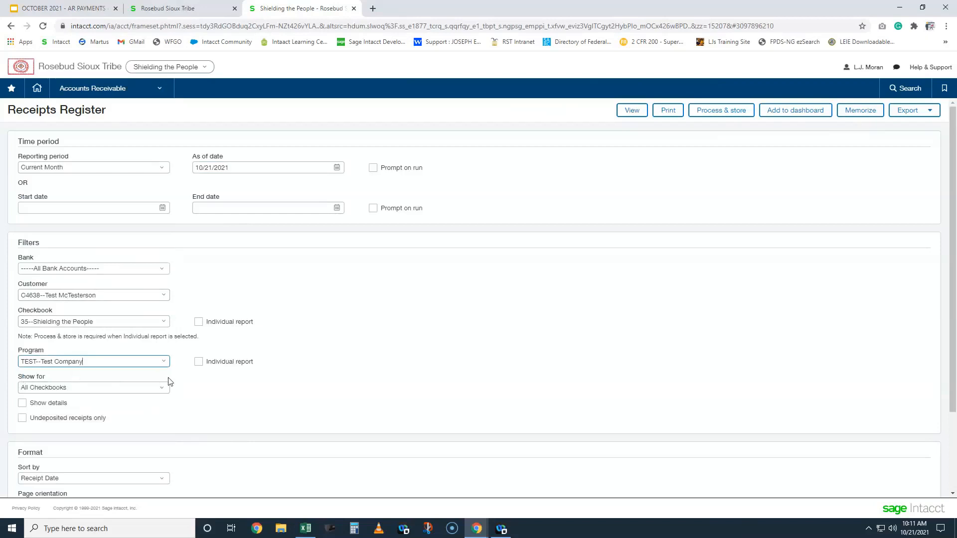
Check the remaining filter, sorting and format options, and view the receipts register sorted by Receipt Date.
{"action": "scroll", "coordinate": [167, 378], "scroll_direction": "down", "scroll_amount": 1}
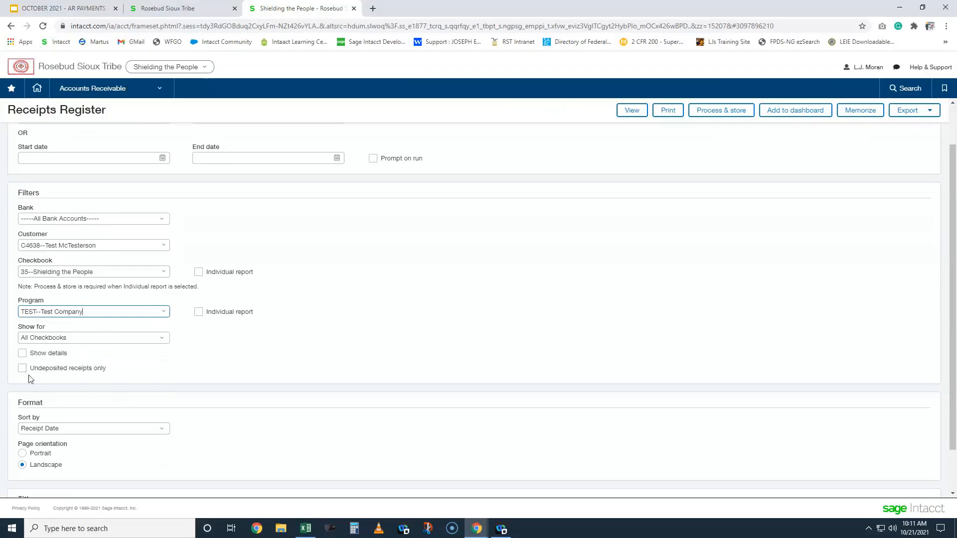
{"action": "scroll", "coordinate": [333, 350], "scroll_direction": "up", "scroll_amount": 1}
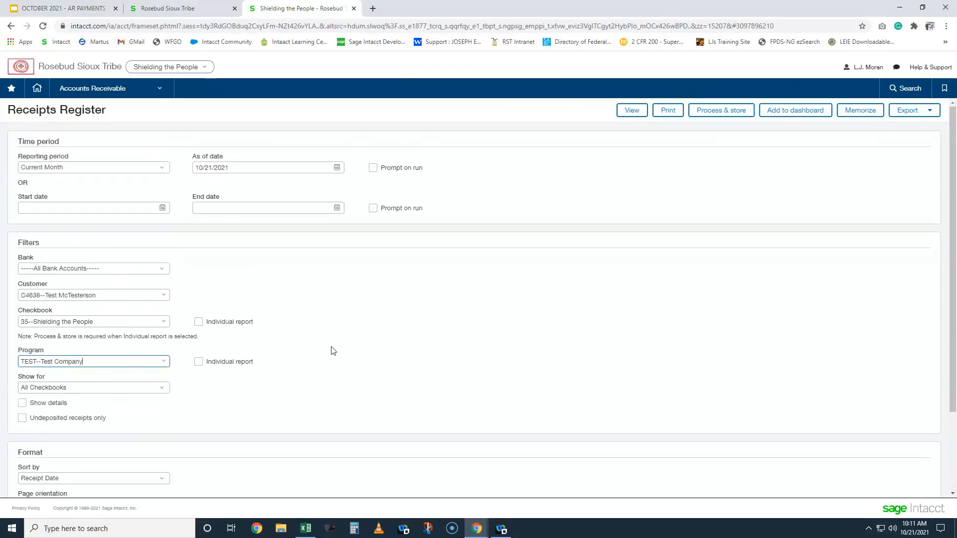
{"action": "scroll", "coordinate": [332, 350], "scroll_direction": "down", "scroll_amount": 2}
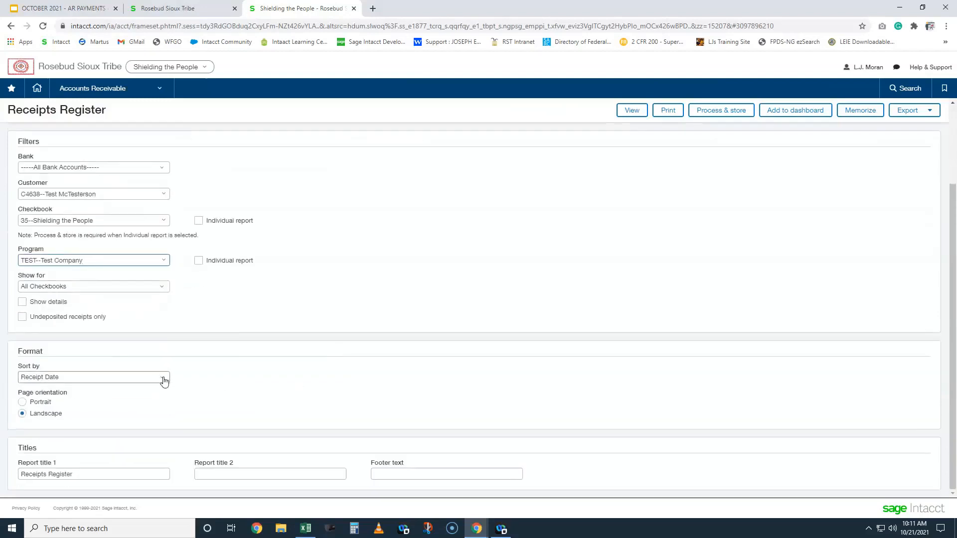
{"action": "left_click", "coordinate": [164, 381]}
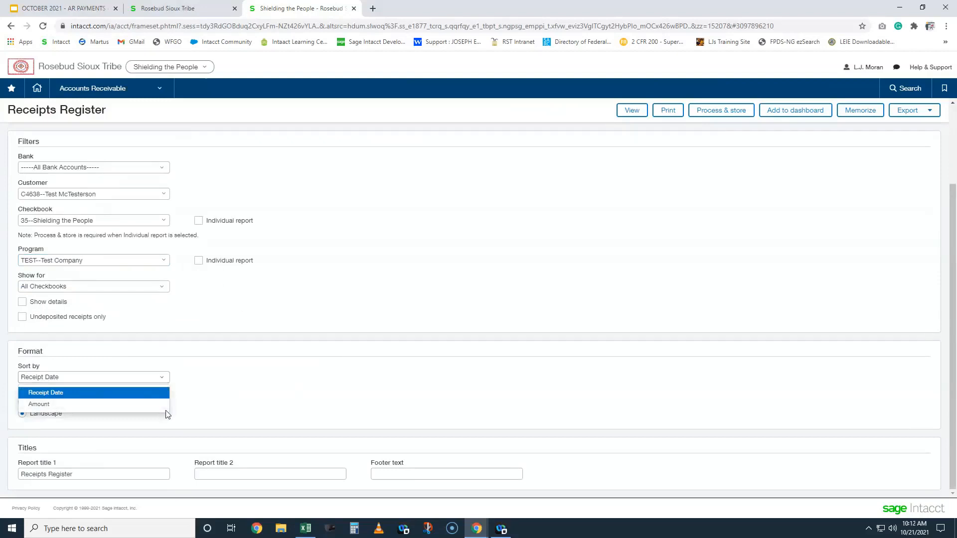
{"action": "left_click", "coordinate": [347, 370]}
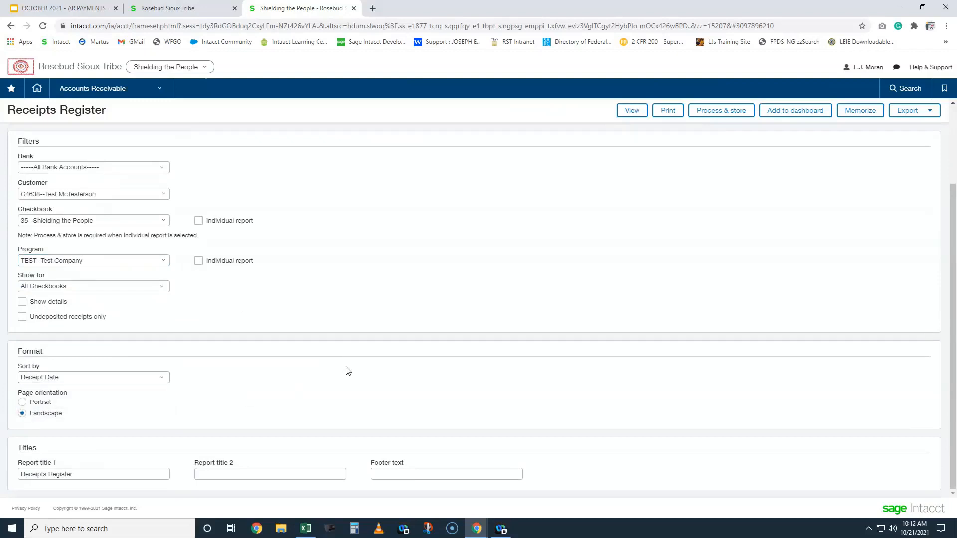
{"action": "scroll", "coordinate": [497, 358], "scroll_direction": "up", "scroll_amount": 1}
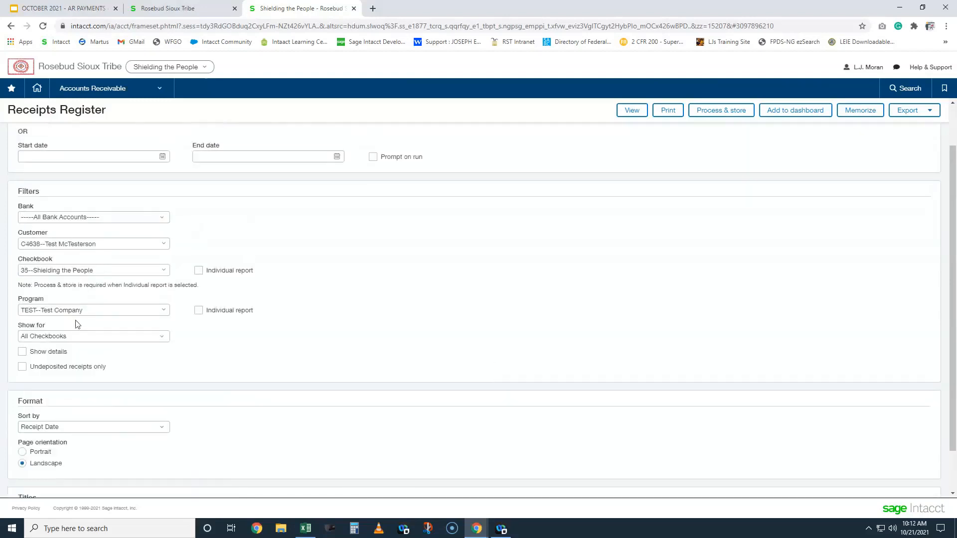
{"action": "left_click", "coordinate": [633, 110]}
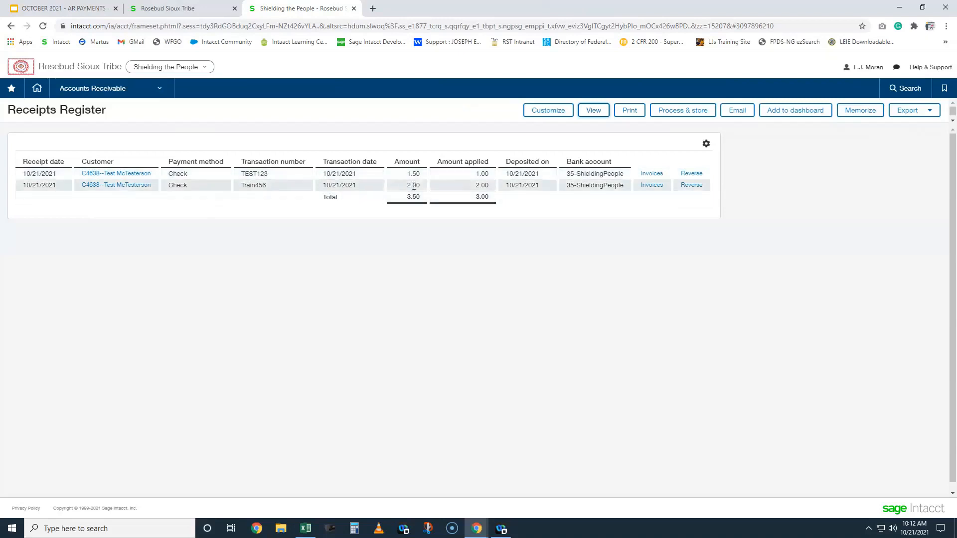
Review the amounts, applied amounts and deposit dates of the receipts in the register.
{"action": "left_click_drag", "start_coordinate": [411, 174], "coordinate": [415, 185]}
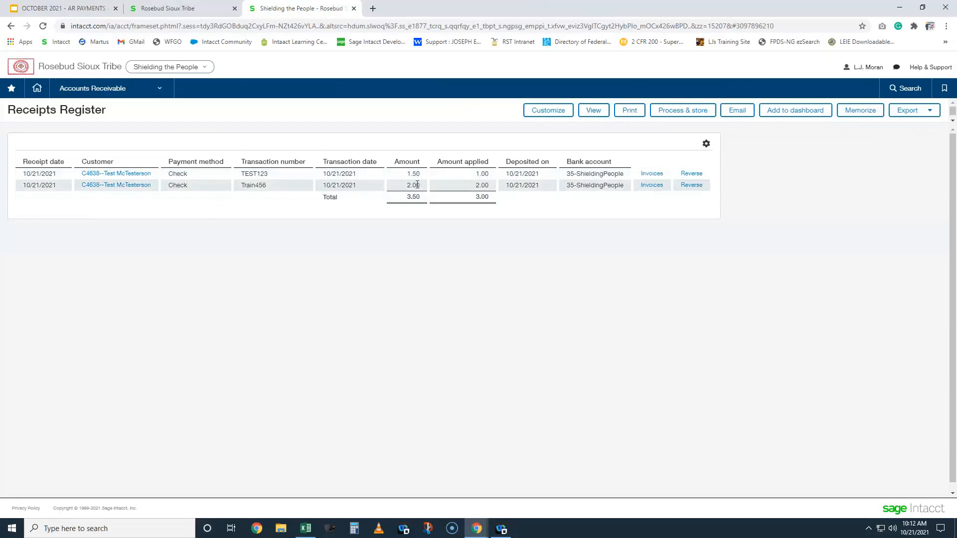
{"action": "left_click", "coordinate": [482, 177]}
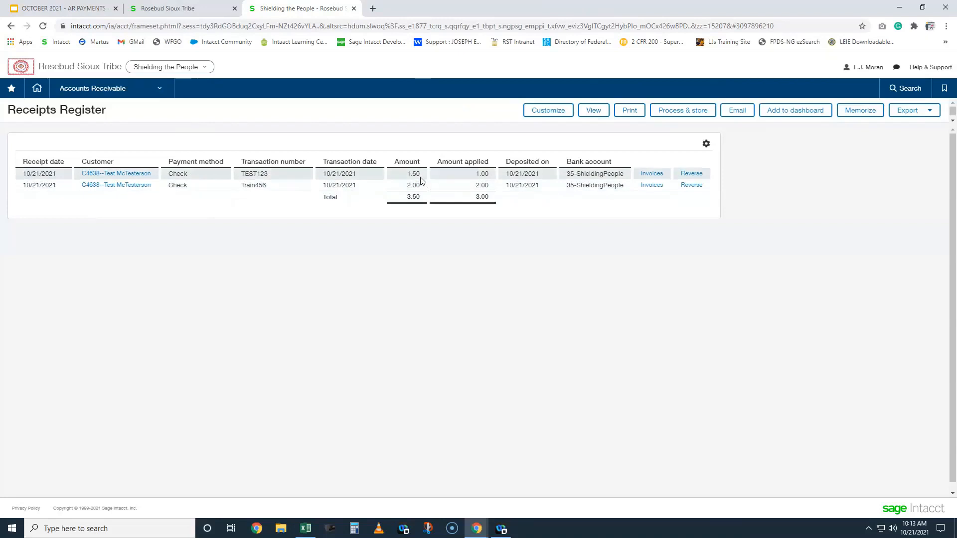
{"action": "left_click_drag", "start_coordinate": [508, 171], "coordinate": [532, 184]}
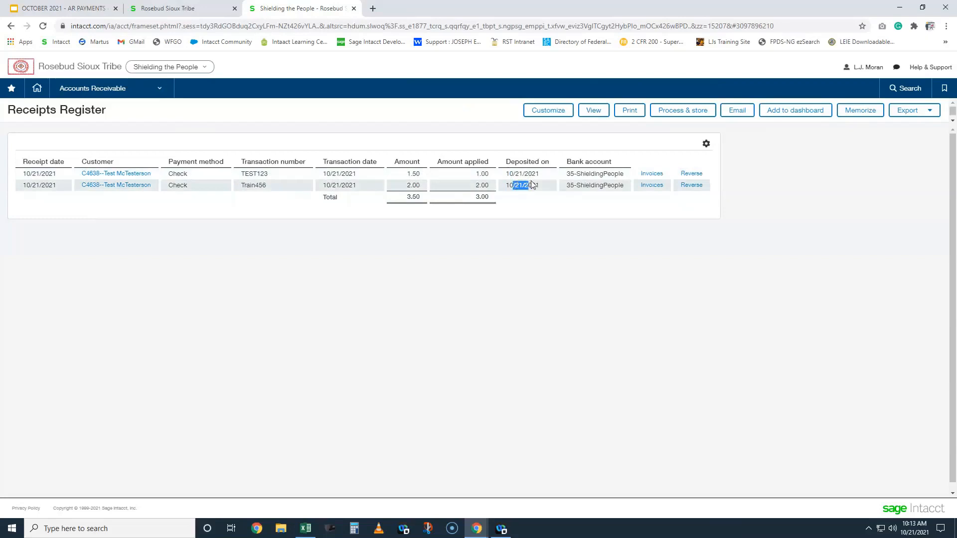
{"action": "left_click", "coordinate": [532, 185]}
Open a new Receive Payment form and compare the Undeposited Funds Account and Bank account types, leaving Bank selected.
{"action": "left_click", "coordinate": [109, 93]}
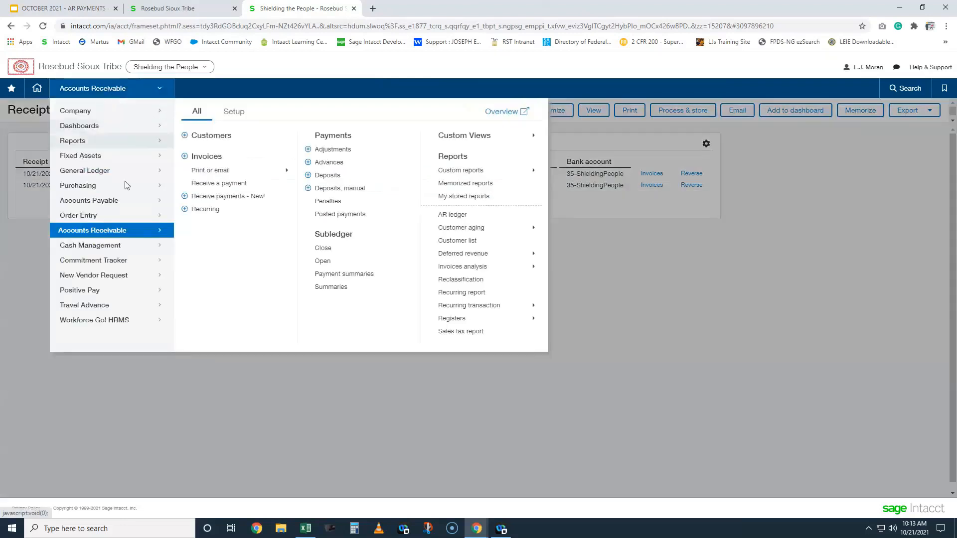
{"action": "left_click", "coordinate": [186, 198]}
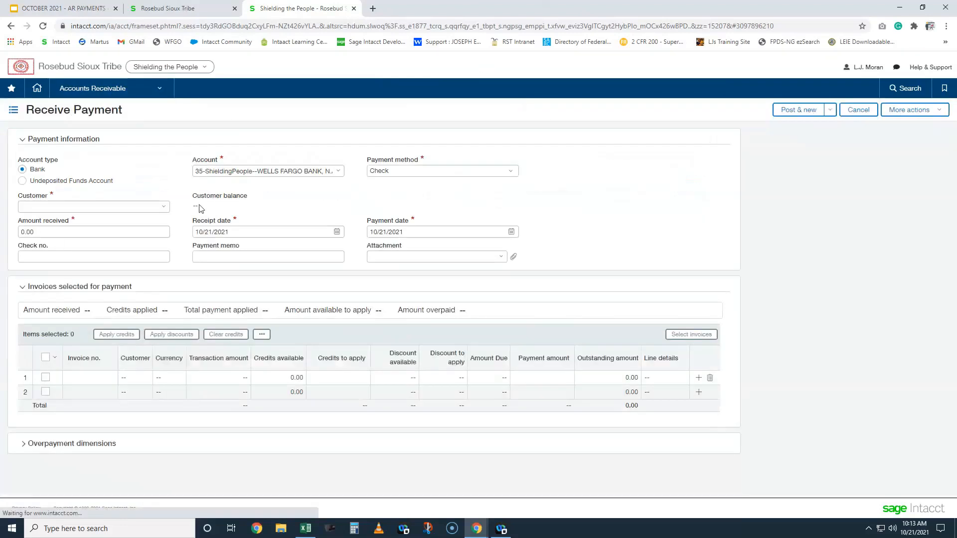
{"action": "left_click", "coordinate": [121, 184]}
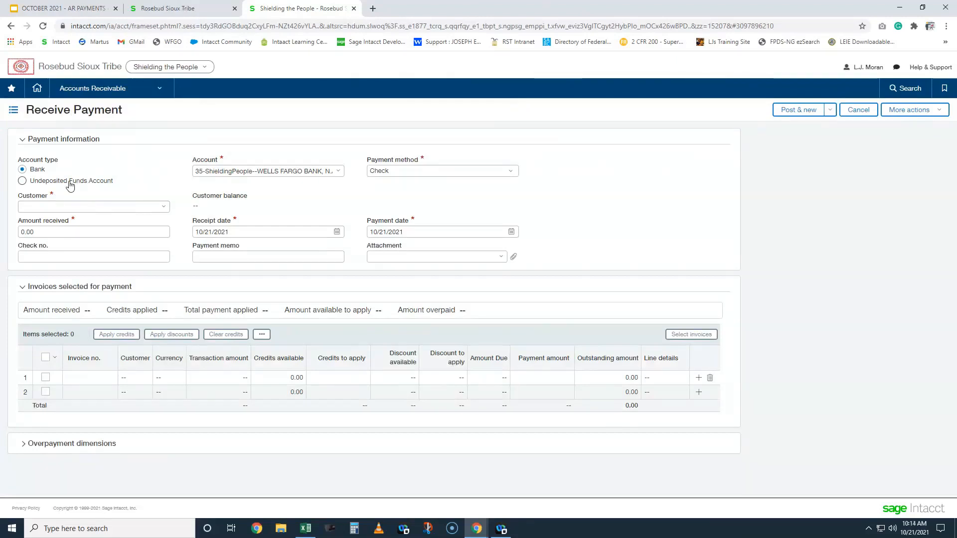
{"action": "left_click", "coordinate": [22, 184]}
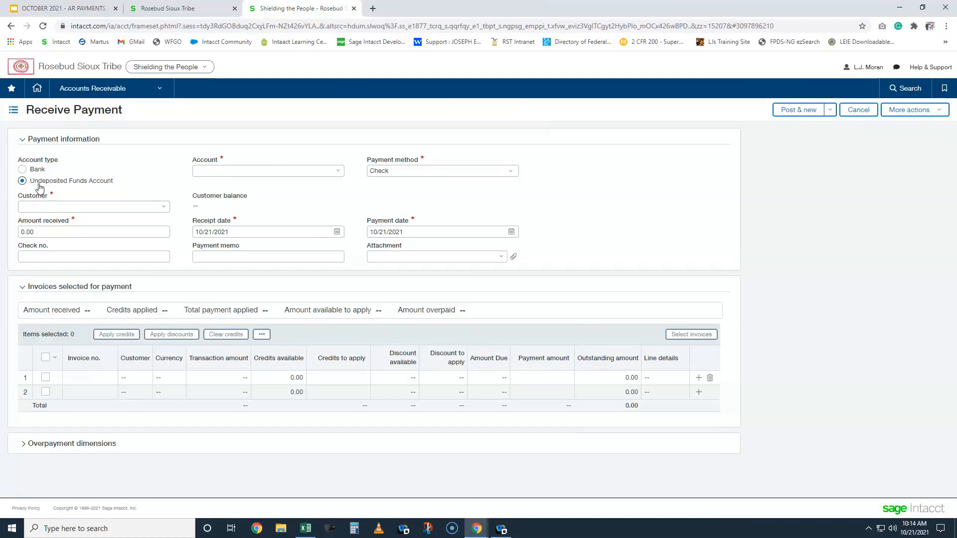
{"action": "left_click", "coordinate": [35, 170]}
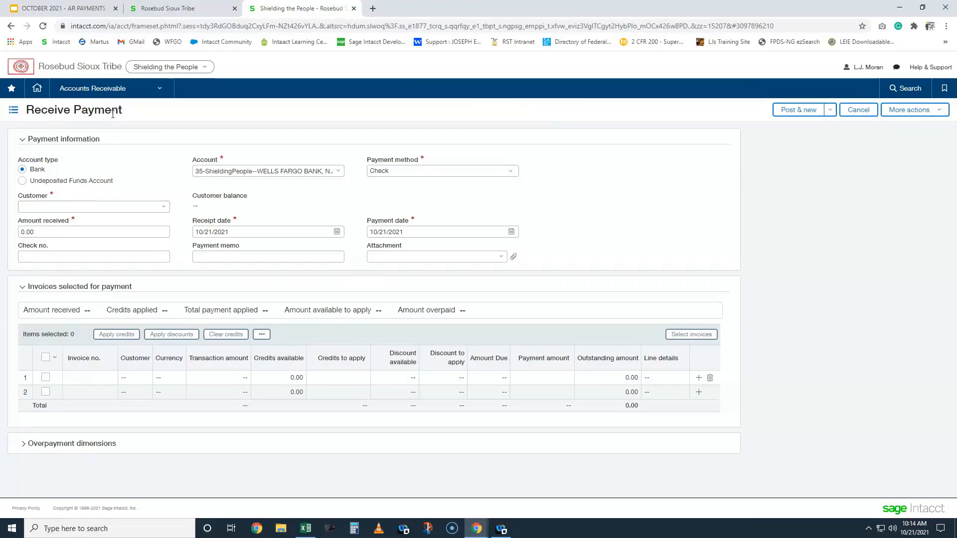
Open the posted payments in Accounts Receivable and compare the deposit status of the two test customer payments.
{"action": "left_click", "coordinate": [109, 88]}
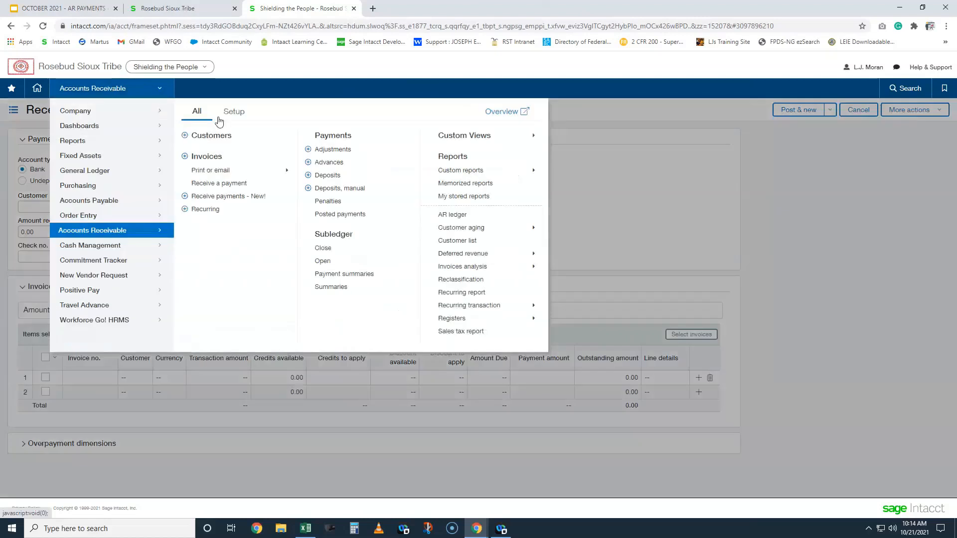
{"action": "left_click", "coordinate": [347, 217]}
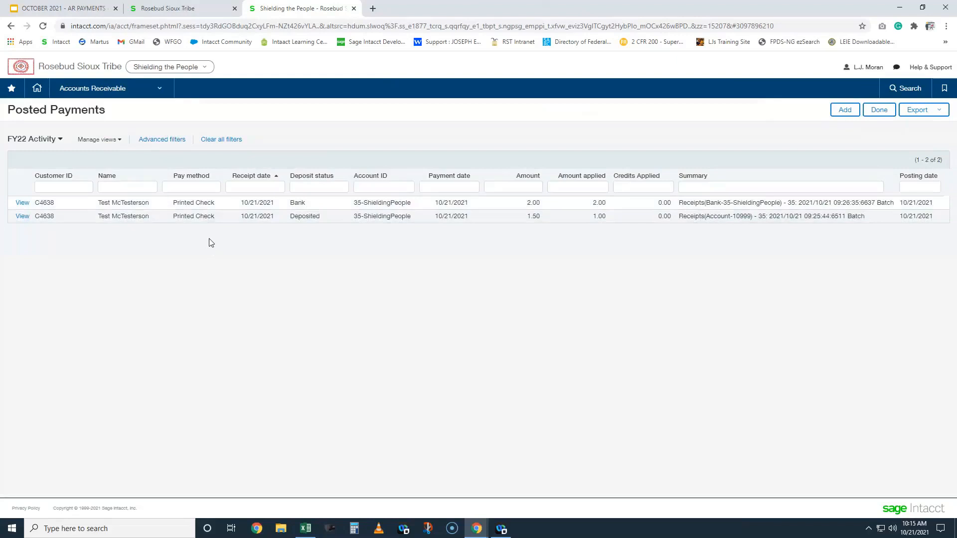
{"action": "left_click_drag", "start_coordinate": [304, 203], "coordinate": [292, 201]}
{"action": "double_click", "coordinate": [305, 216]}
Review the General Ledger Report entries for accounts receivable, AR overpayments and undeposited funds, including invoice OEINV-38402 and payment TEST123.
{"action": "left_click", "coordinate": [172, 10]}
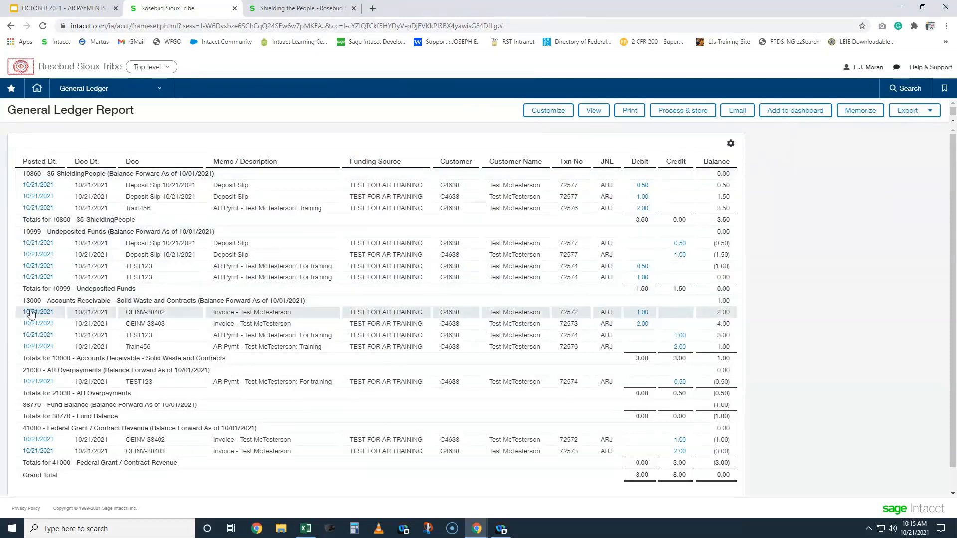
{"action": "left_click_drag", "start_coordinate": [23, 301], "coordinate": [203, 300]}
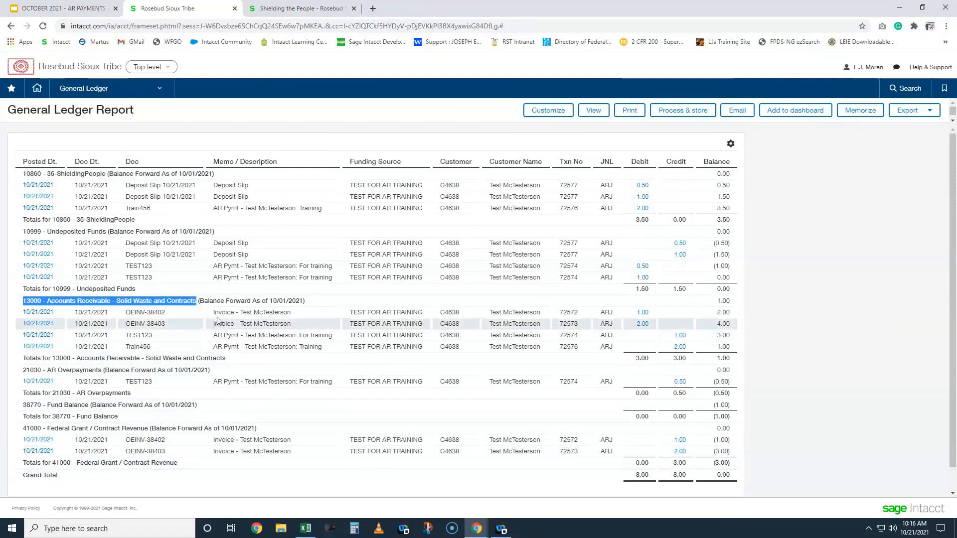
{"action": "left_click_drag", "start_coordinate": [128, 336], "coordinate": [381, 338]}
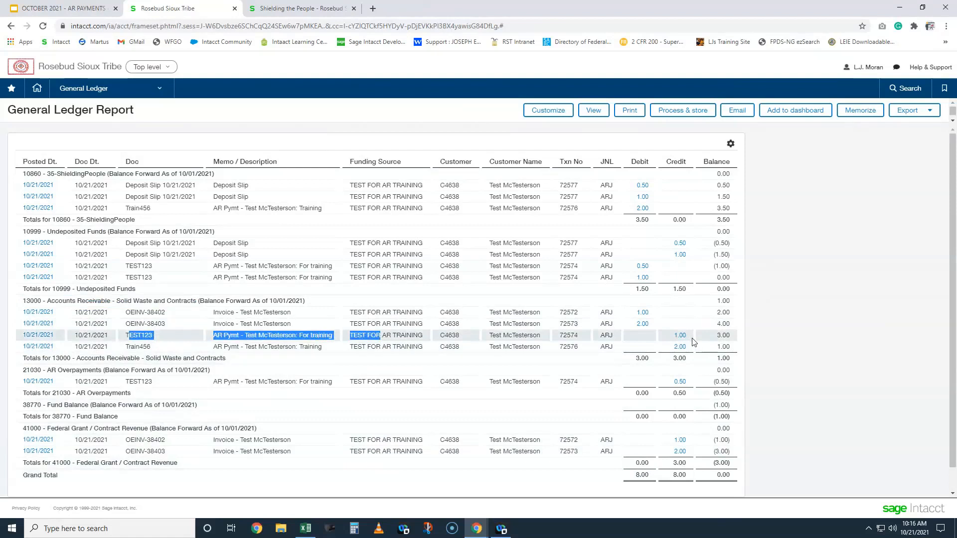
{"action": "left_click_drag", "start_coordinate": [52, 371], "coordinate": [160, 383]}
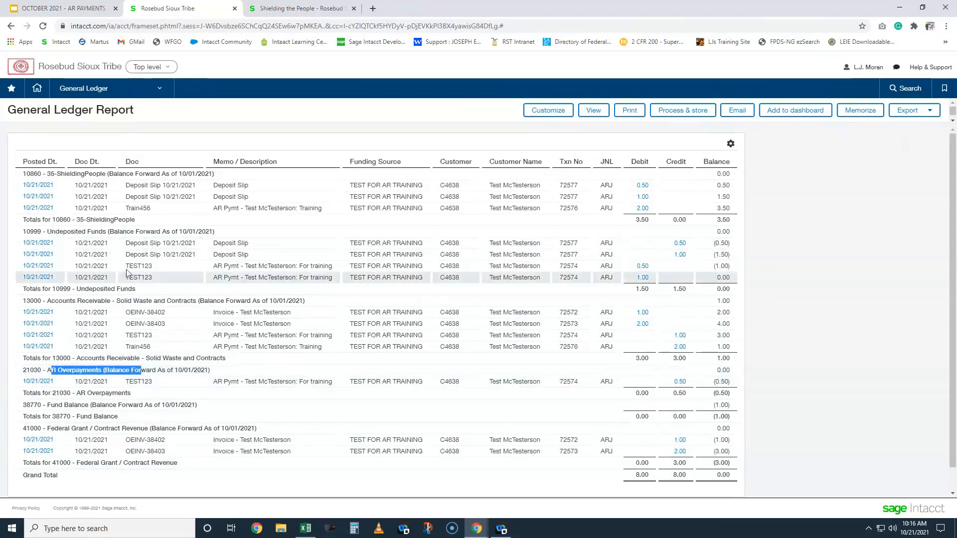
{"action": "left_click_drag", "start_coordinate": [48, 232], "coordinate": [114, 232]}
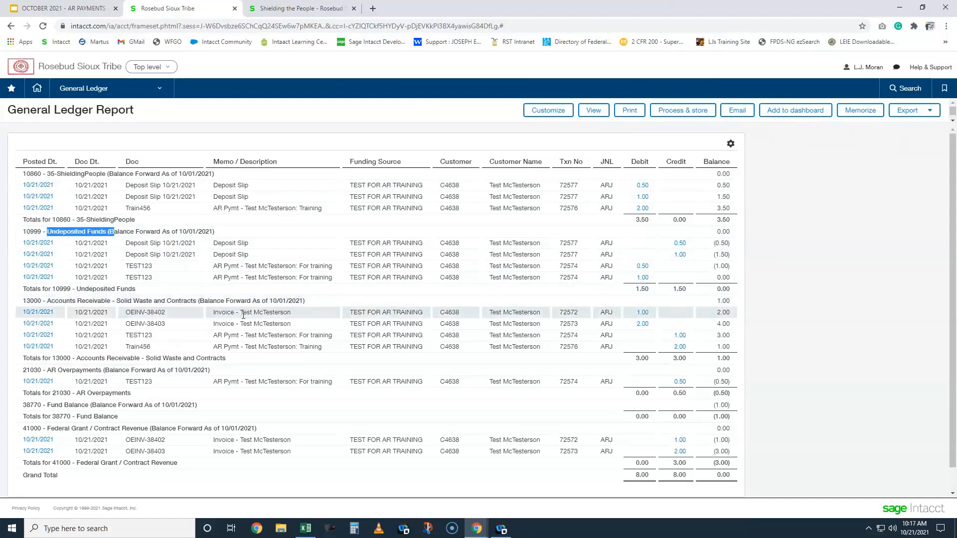
{"action": "left_click_drag", "start_coordinate": [125, 311], "coordinate": [168, 319]}
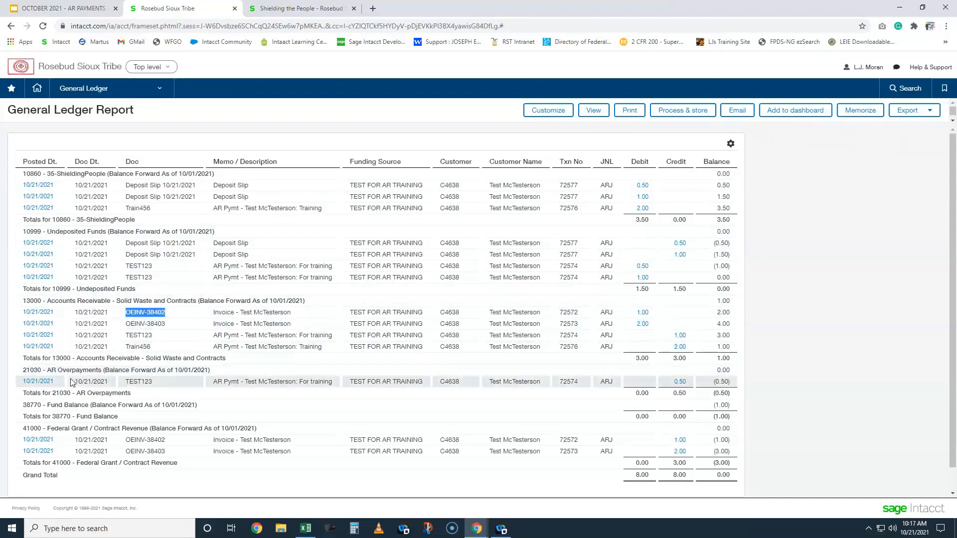
{"action": "left_click_drag", "start_coordinate": [75, 383], "coordinate": [247, 370]}
{"action": "left_click_drag", "start_coordinate": [388, 381], "coordinate": [387, 382]}
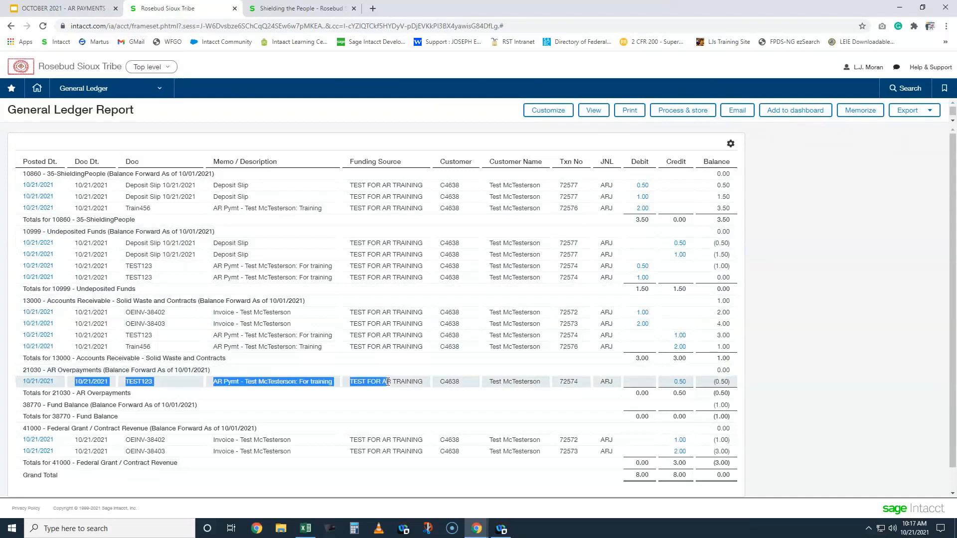
Return to the posted payments, switch the list to the All view, and check the deposit status of the latest payment.
{"action": "left_click", "coordinate": [297, 8]}
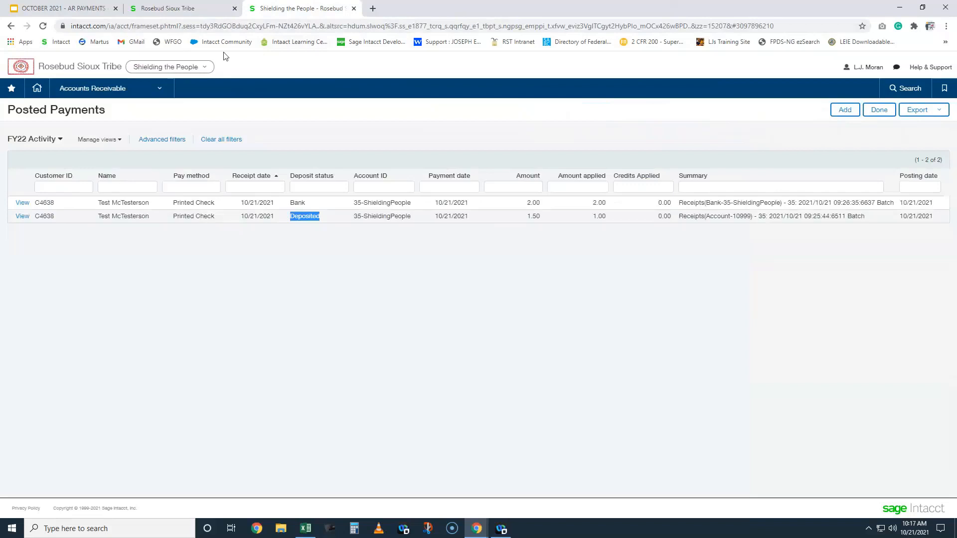
{"action": "left_click", "coordinate": [40, 140]}
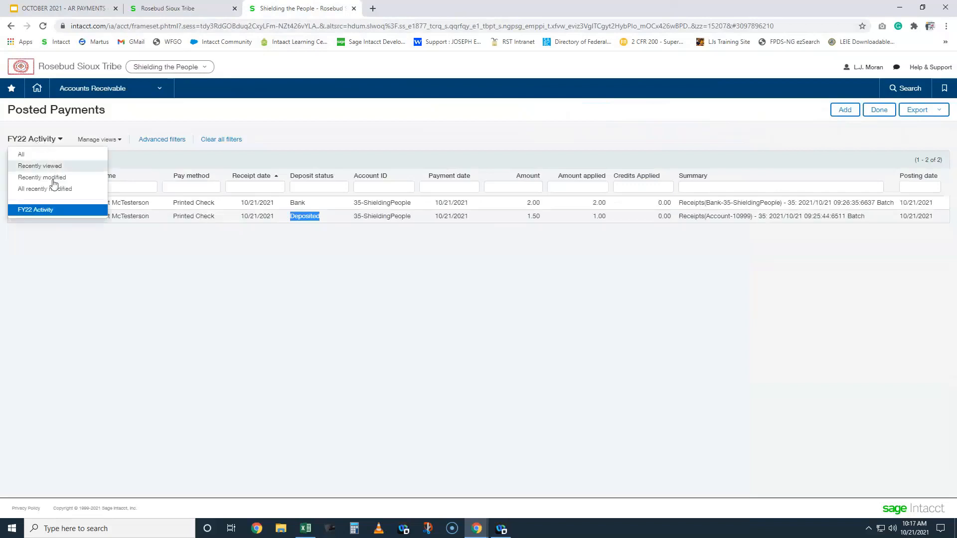
{"action": "left_click", "coordinate": [21, 153]}
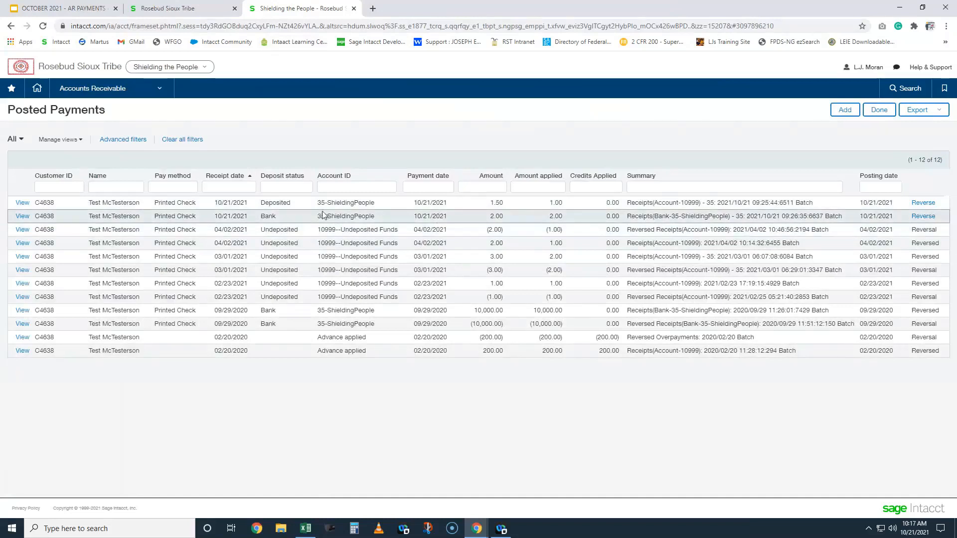
{"action": "left_click_drag", "start_coordinate": [260, 202], "coordinate": [294, 210]}
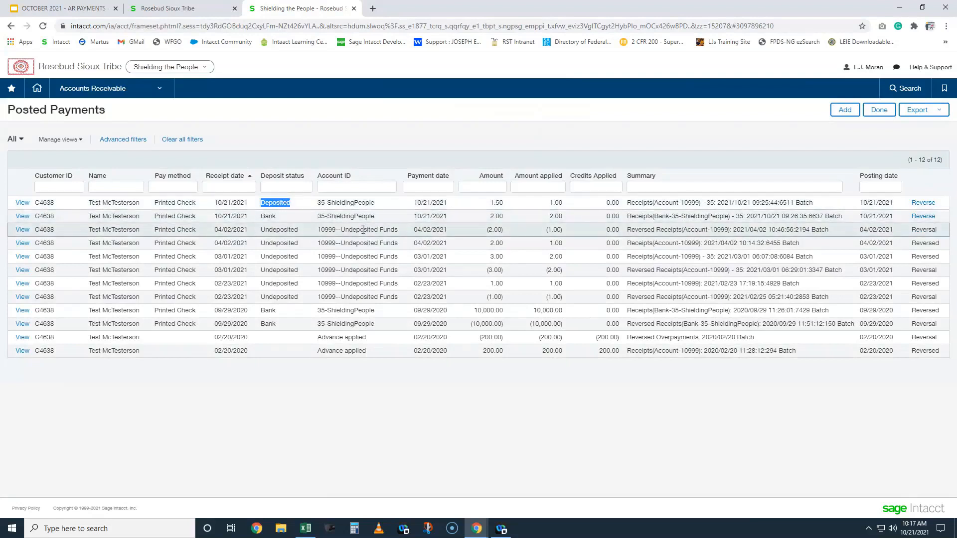
Open Deposit Slip 10/21/2021 from the deposits list, check its payment amount and transaction number, and return to the list.
{"action": "left_click", "coordinate": [97, 92]}
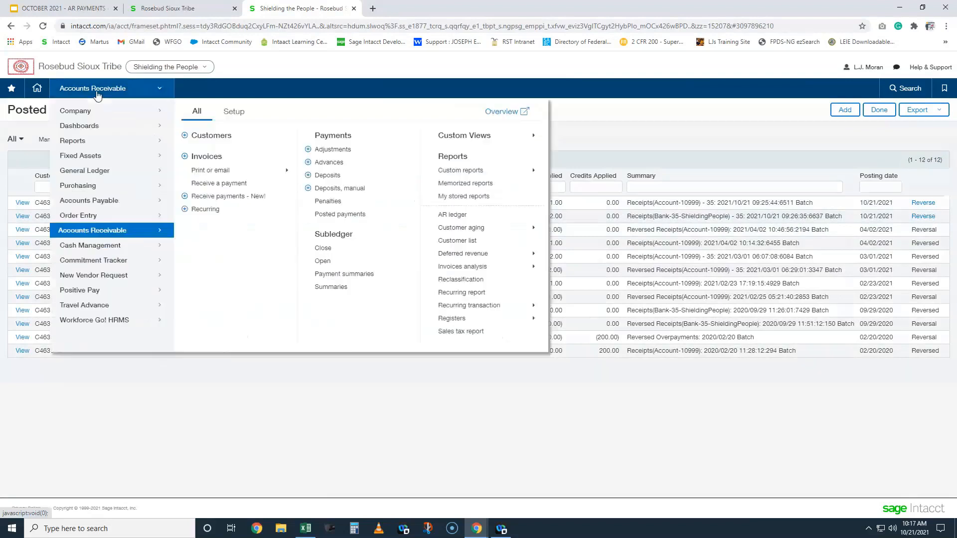
{"action": "left_click", "coordinate": [327, 175]}
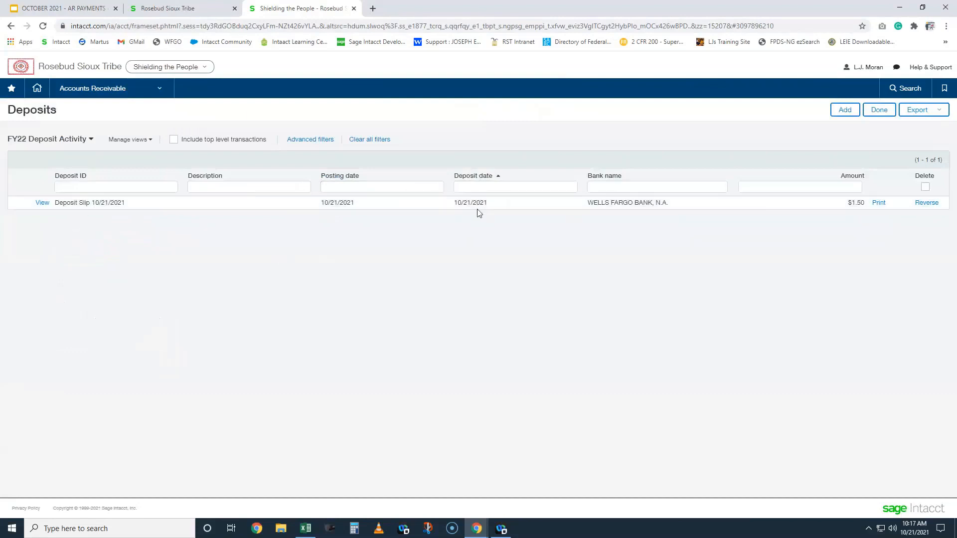
{"action": "left_click", "coordinate": [43, 202]}
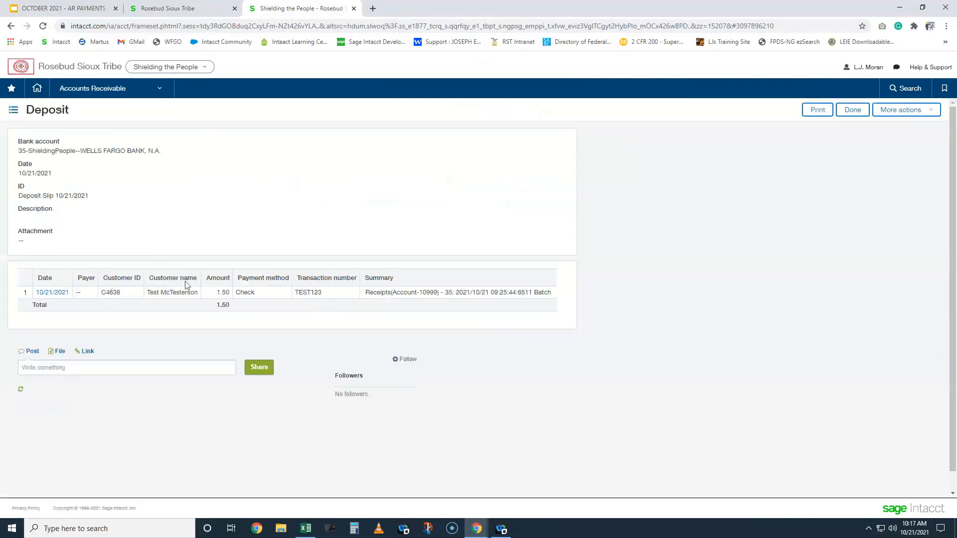
{"action": "mouse_move", "coordinate": [222, 293]}
{"action": "left_mouse_down"}
{"action": "mouse_move", "coordinate": [305, 292]}
{"action": "mouse_move", "coordinate": [336, 309]}
{"action": "left_mouse_up"}
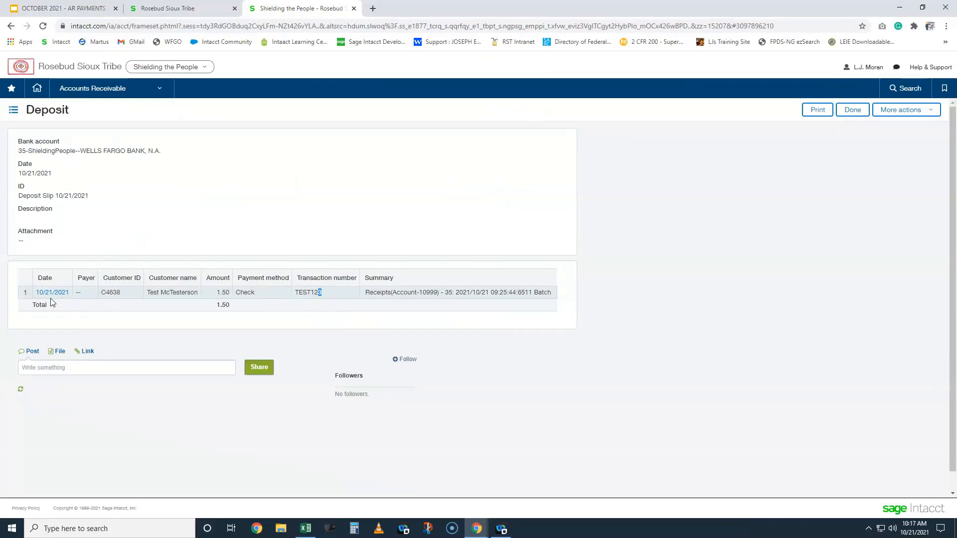
{"action": "left_click", "coordinate": [852, 110]}
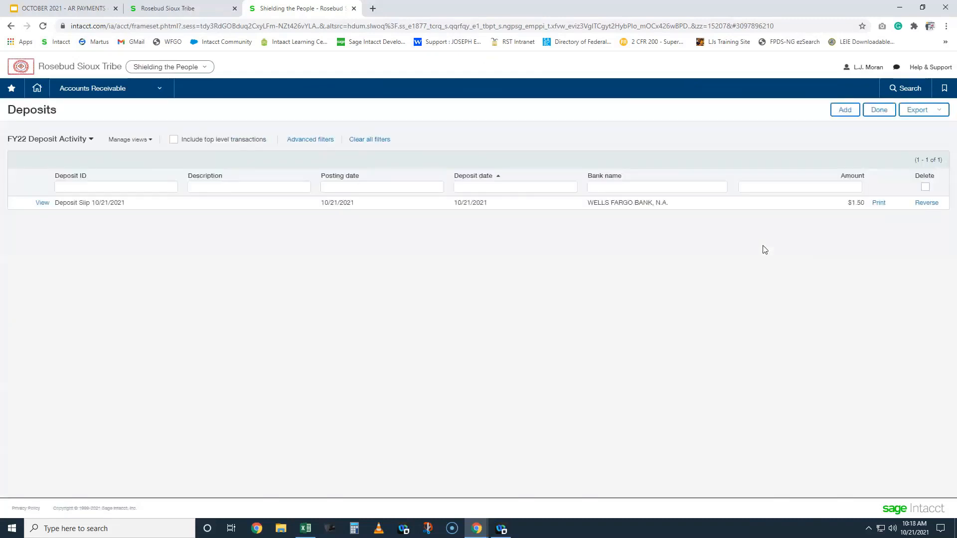
Reverse Deposit Slip 10/21/2021 with reversal date 10/21/2021 and memo "training", and check the reversal entry in the deposits list.
{"action": "left_click", "coordinate": [927, 204]}
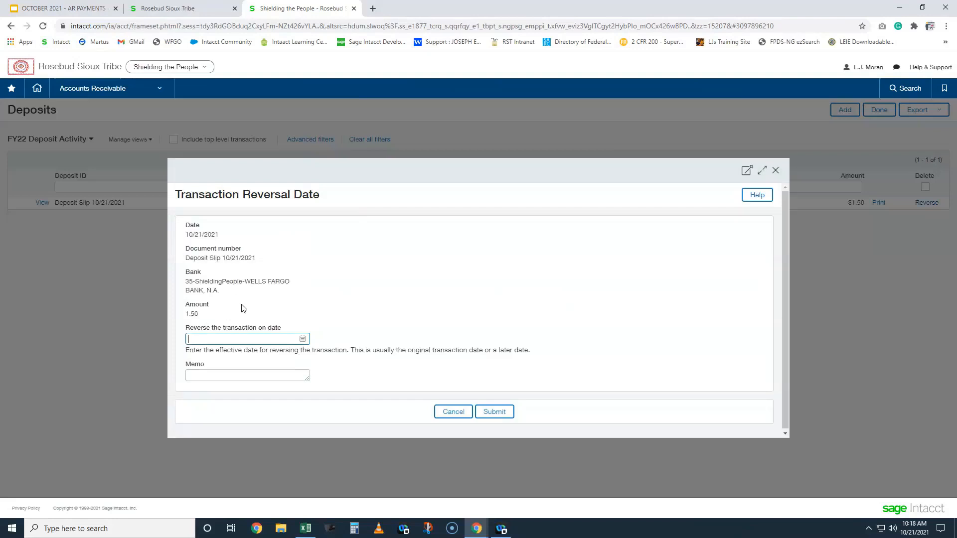
{"action": "type", "text": "10/21/2021"}
{"action": "left_click", "coordinate": [273, 373]}
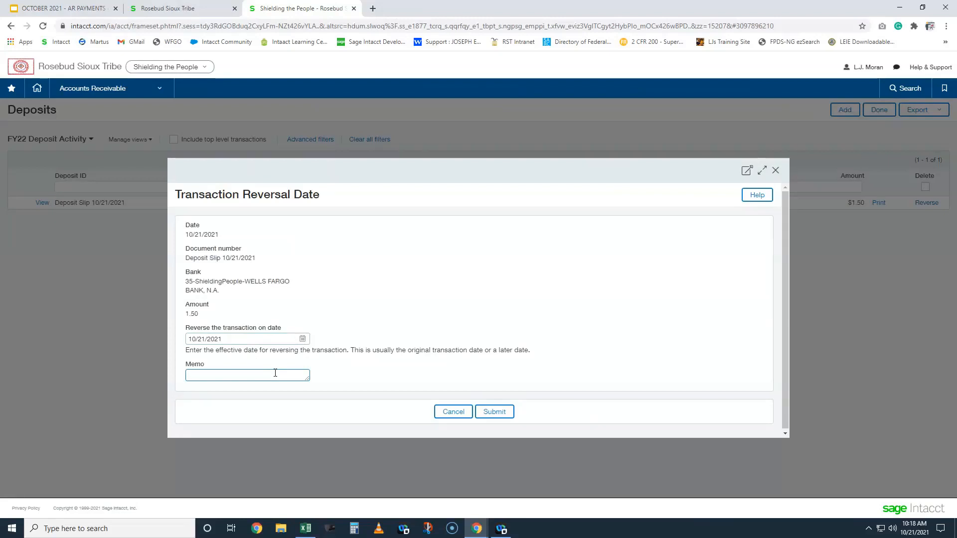
{"action": "type", "text": "training"}
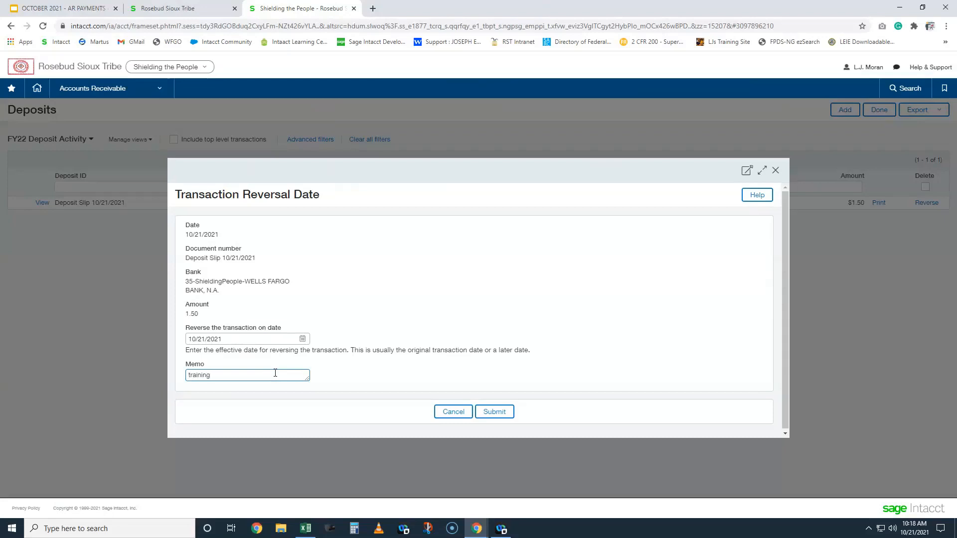
{"action": "left_click", "coordinate": [502, 417]}
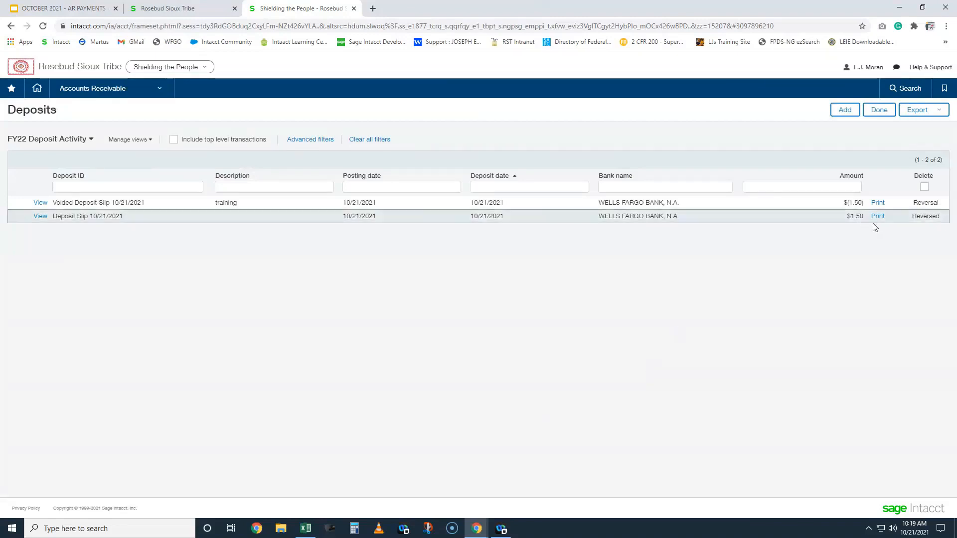
{"action": "left_click_drag", "start_coordinate": [912, 217], "coordinate": [938, 205]}
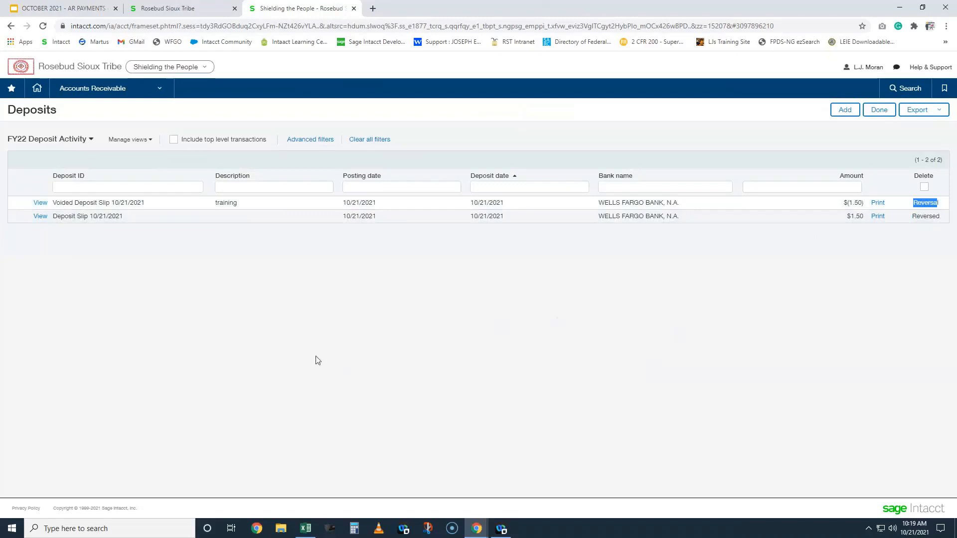
Rerun the General Ledger Report and review the voided deposit slip entries and the Undeposited Funds balance.
{"action": "left_click", "coordinate": [179, 10]}
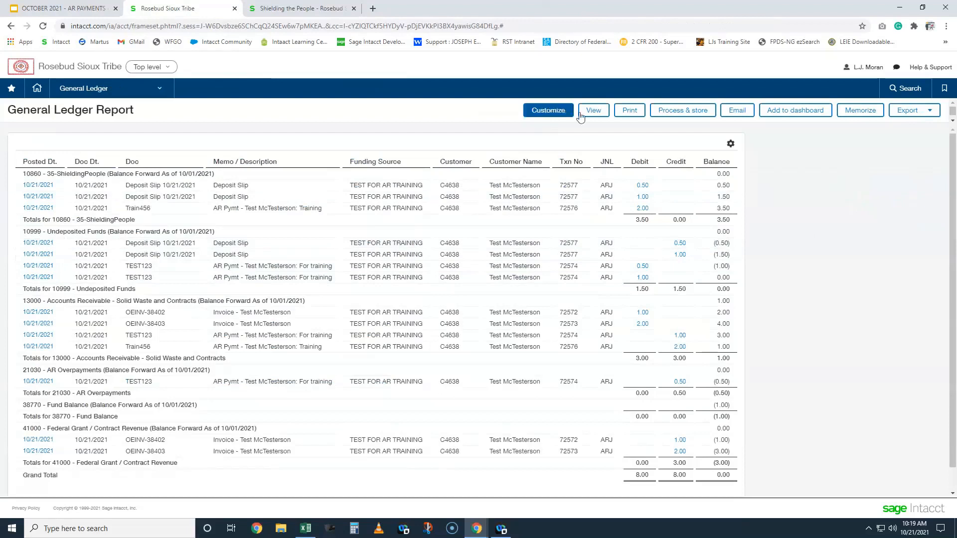
{"action": "left_click", "coordinate": [596, 114]}
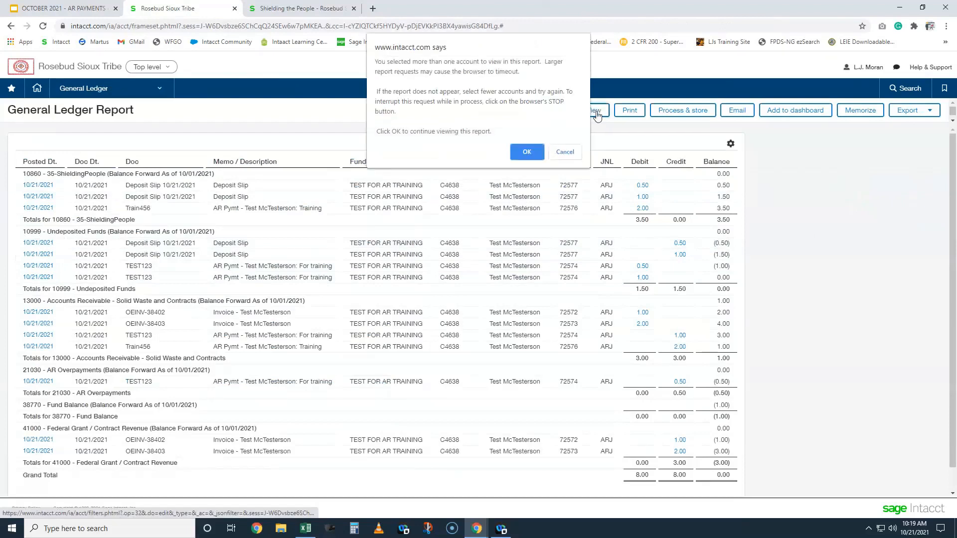
{"action": "left_click", "coordinate": [524, 155]}
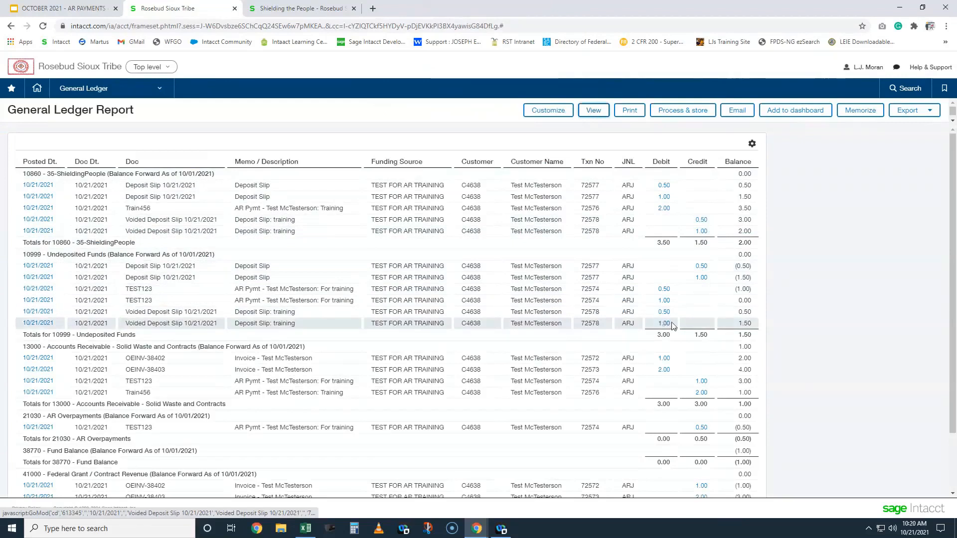
{"action": "left_click_drag", "start_coordinate": [736, 338], "coordinate": [749, 338]}
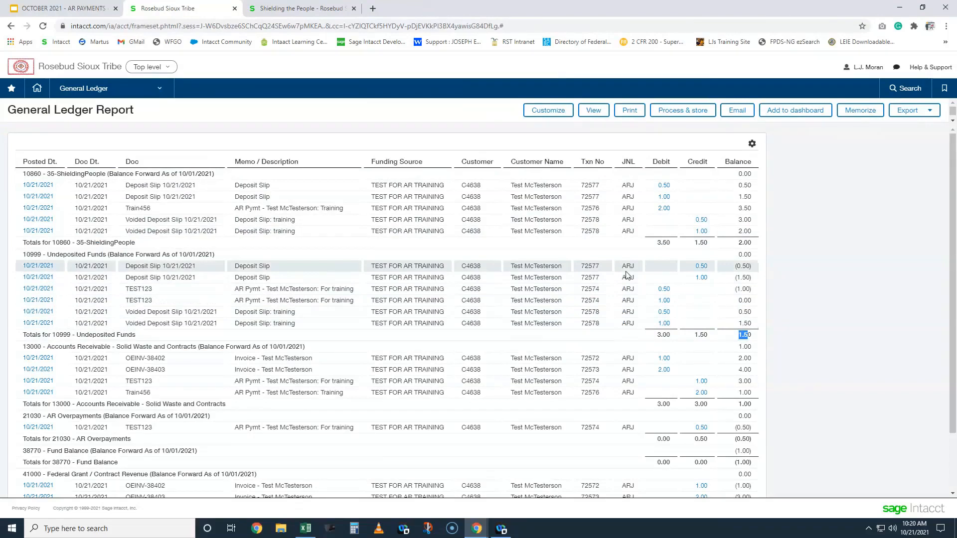
{"action": "scroll", "coordinate": [630, 281], "scroll_direction": "down", "scroll_amount": 3}
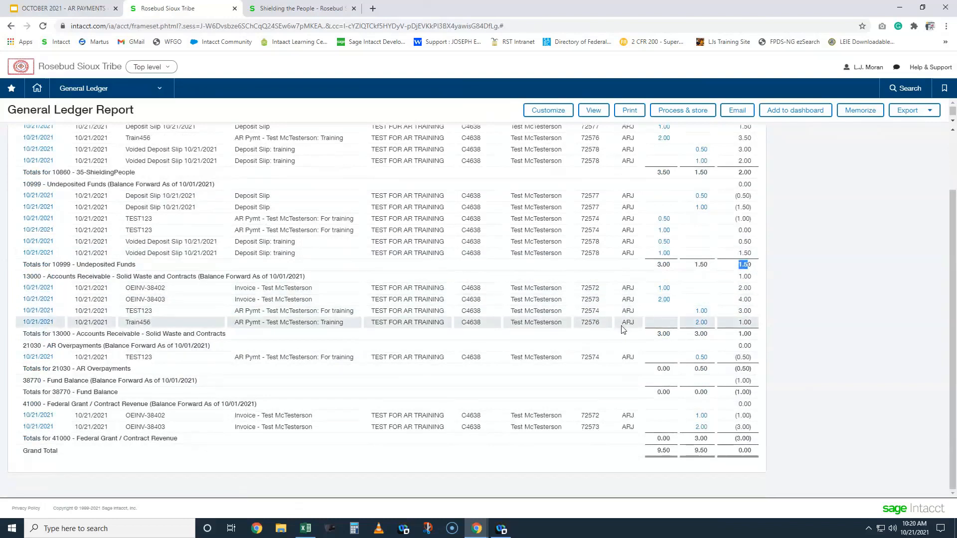
Return to the Accounts Receivable session, open the posted payments, and check the deposit status of the 1.50 payment dated 10/21/2021.
{"action": "left_click", "coordinate": [313, 8]}
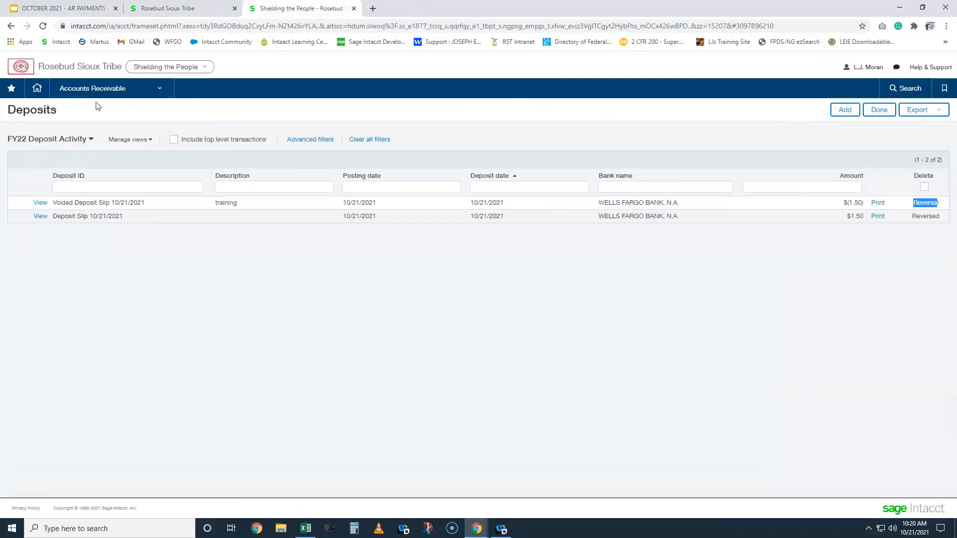
{"action": "left_click", "coordinate": [95, 88]}
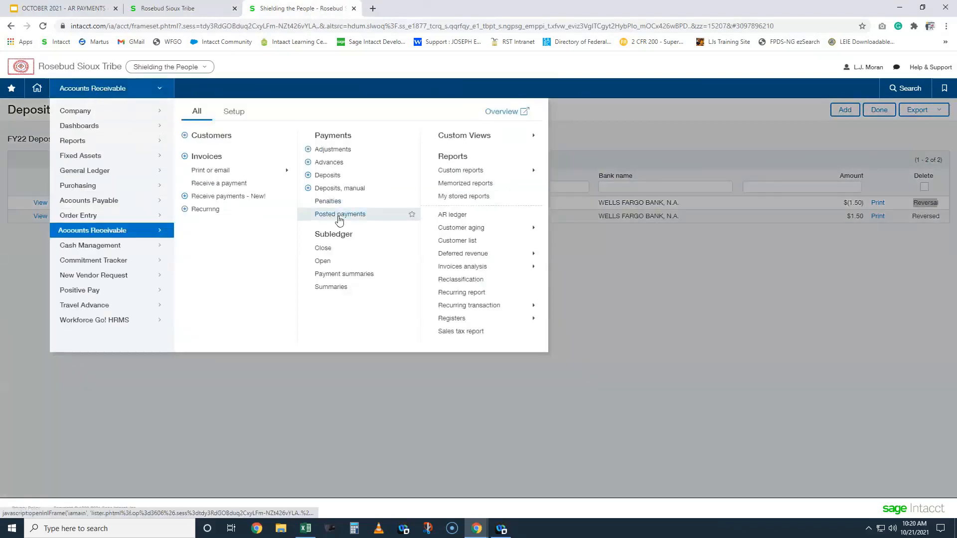
{"action": "left_click", "coordinate": [339, 214]}
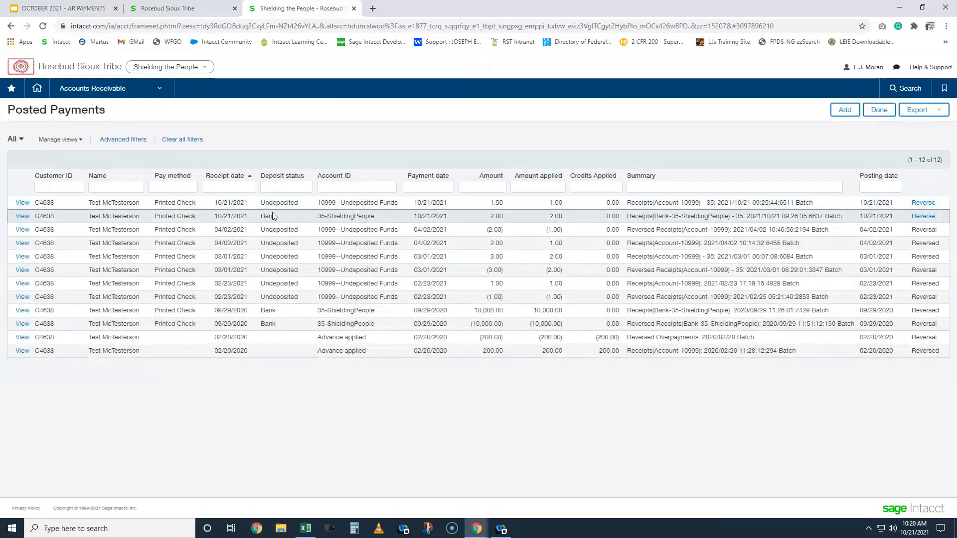
{"action": "left_click_drag", "start_coordinate": [260, 204], "coordinate": [294, 203]}
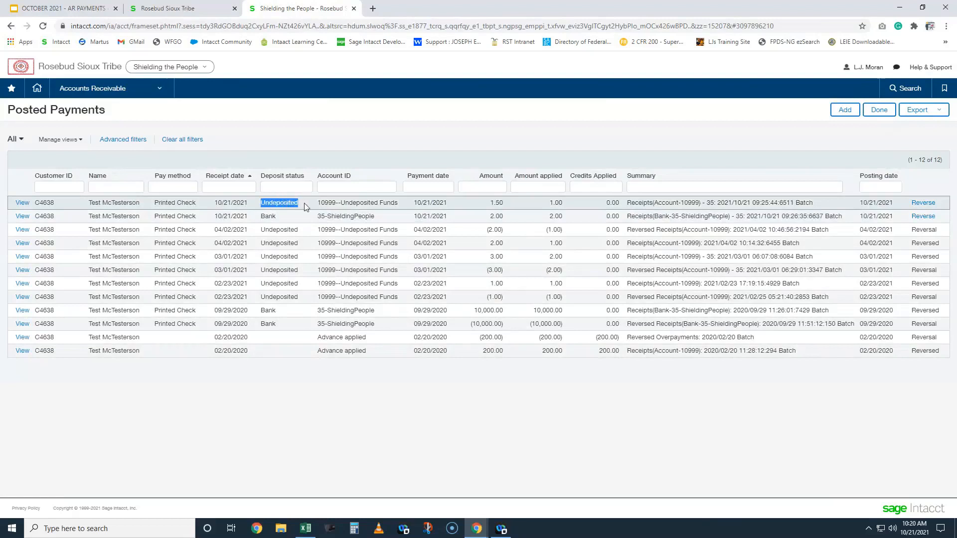
Reverse the 1.50 undeposited payment with reversal date 10/21/2021, keeping the memo "For training", and check its reversal status in the posted payments.
{"action": "left_click", "coordinate": [923, 204]}
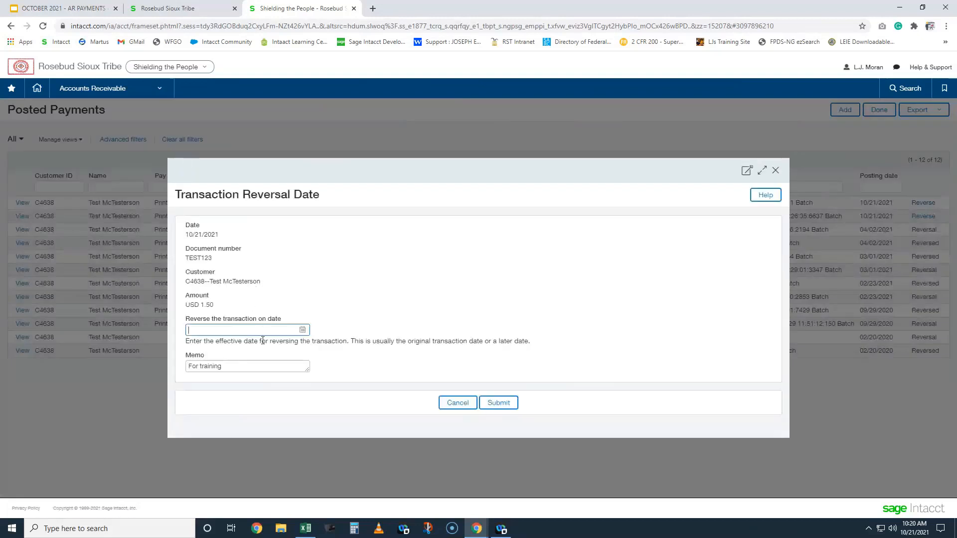
{"action": "type", "text": "10/21/2021"}
{"action": "left_click", "coordinate": [244, 365]}
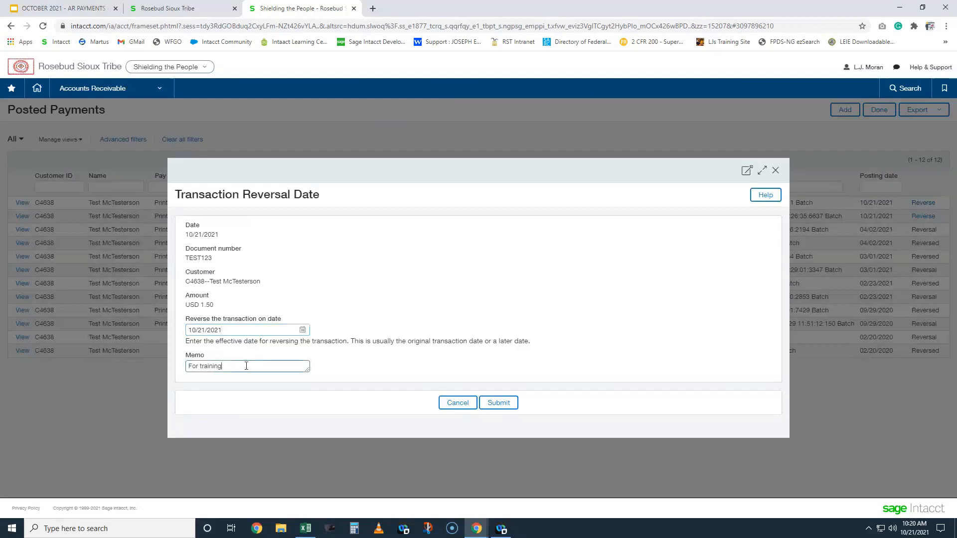
{"action": "left_click", "coordinate": [506, 409]}
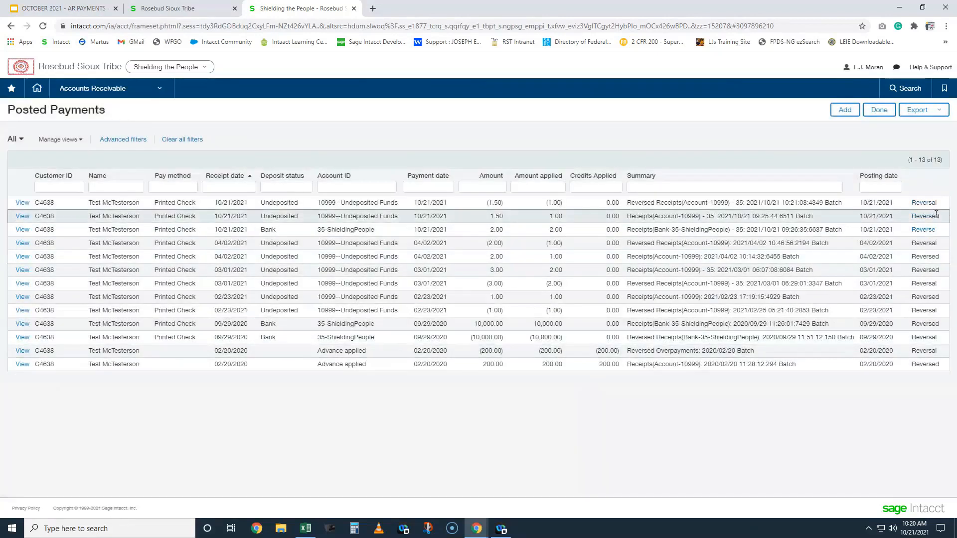
{"action": "left_click", "coordinate": [942, 216]}
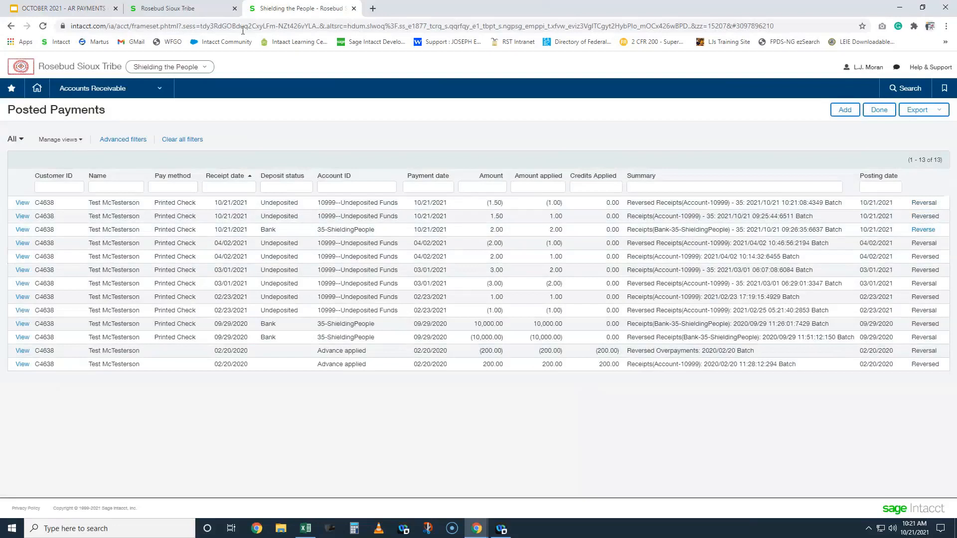
Rerun the General Ledger Report and review the payment reversal entries and the balance of account 10999 - Undeposited Funds.
{"action": "left_click", "coordinate": [167, 12]}
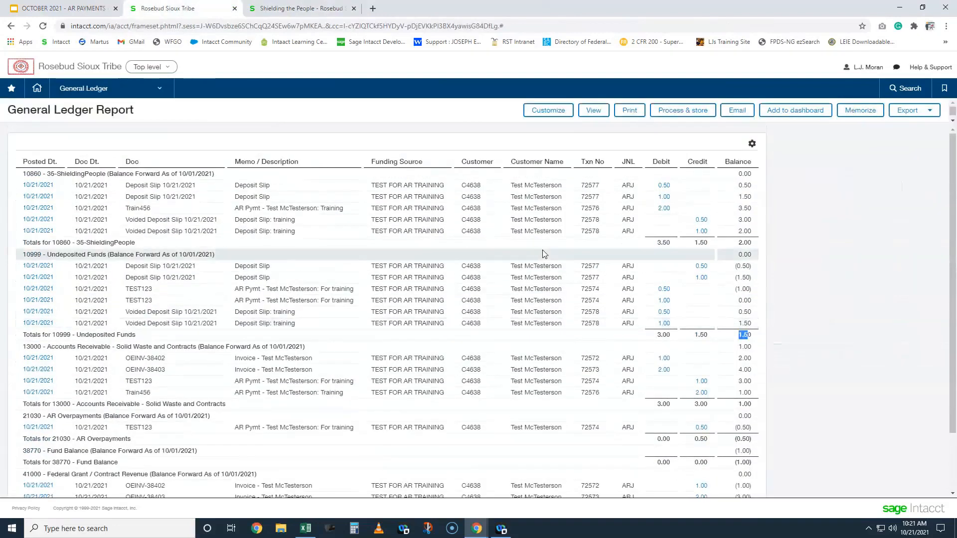
{"action": "scroll", "coordinate": [542, 254], "scroll_direction": "down", "scroll_amount": 2}
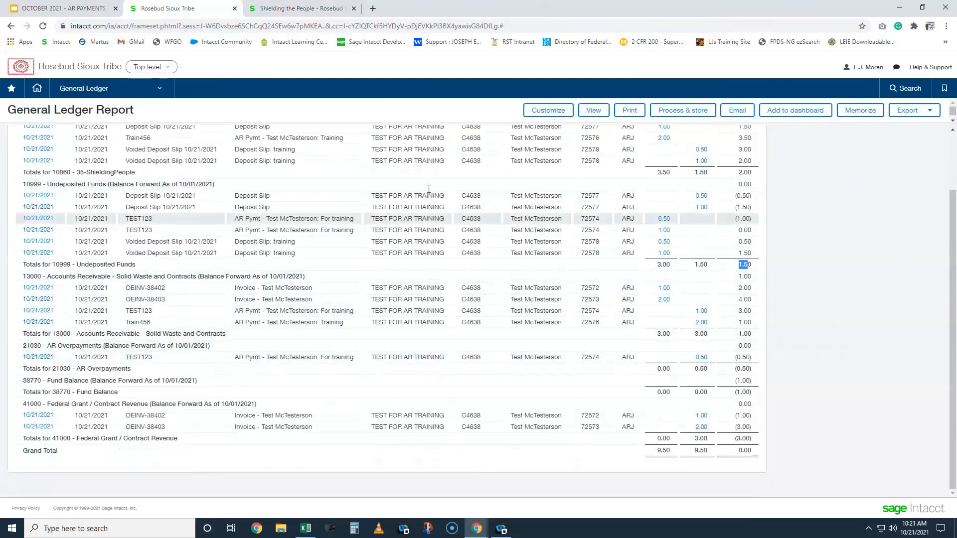
{"action": "left_click", "coordinate": [591, 112]}
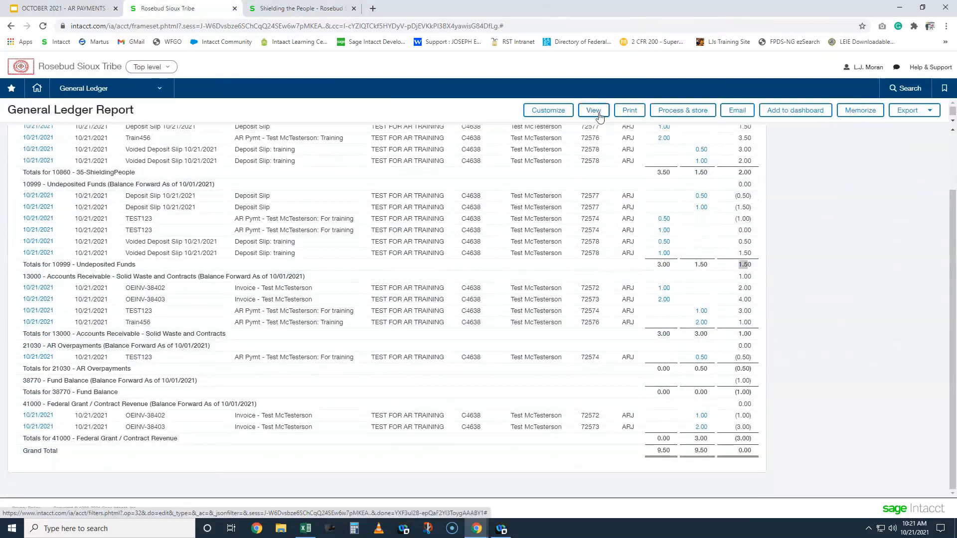
{"action": "left_click", "coordinate": [527, 151]}
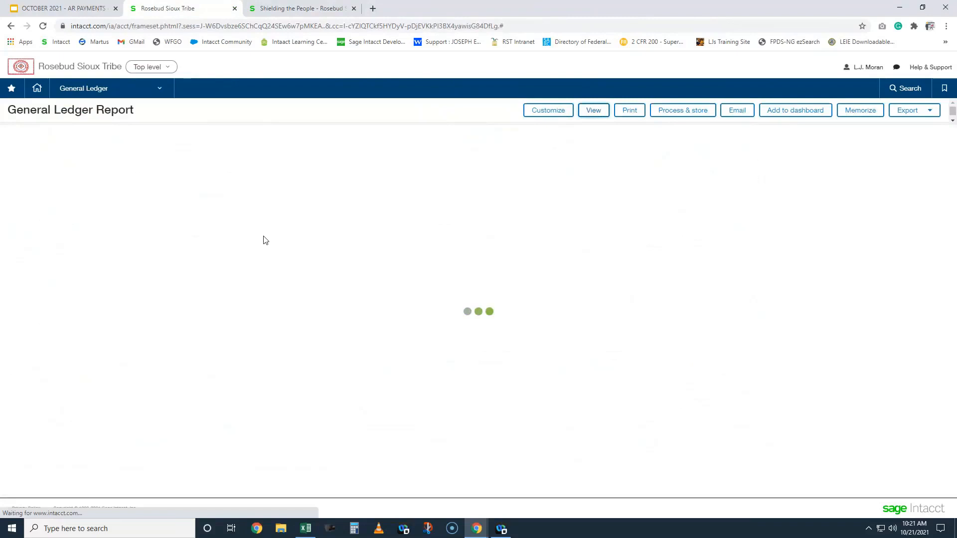
{"action": "scroll", "coordinate": [264, 241], "scroll_direction": "down", "scroll_amount": 1}
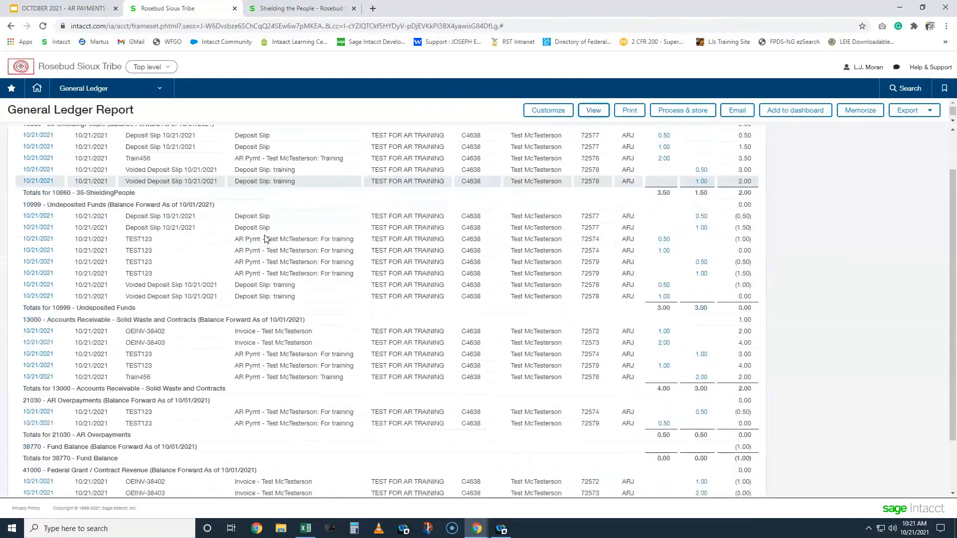
{"action": "left_click_drag", "start_coordinate": [23, 204], "coordinate": [106, 204]}
{"action": "left_click", "coordinate": [736, 310]}
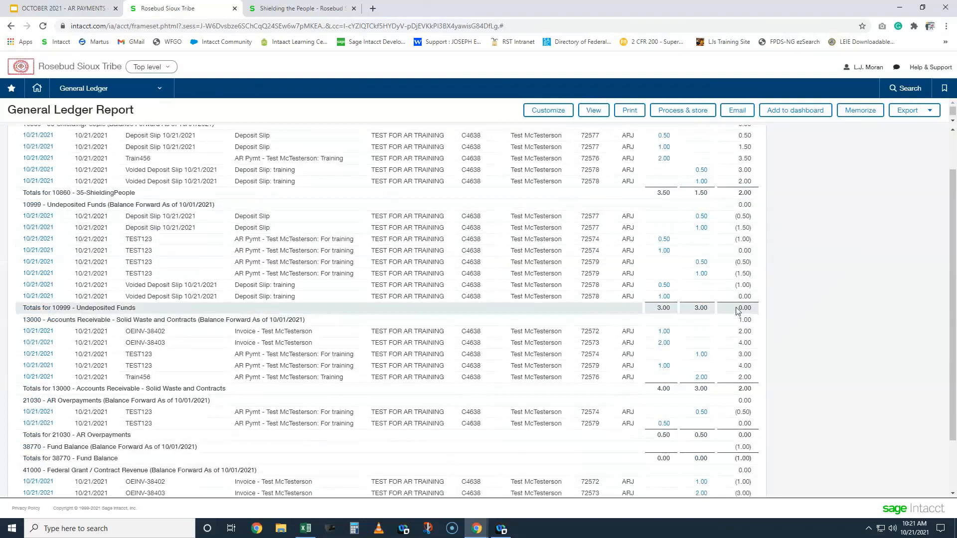
{"action": "scroll", "coordinate": [727, 257], "scroll_direction": "down", "scroll_amount": 1}
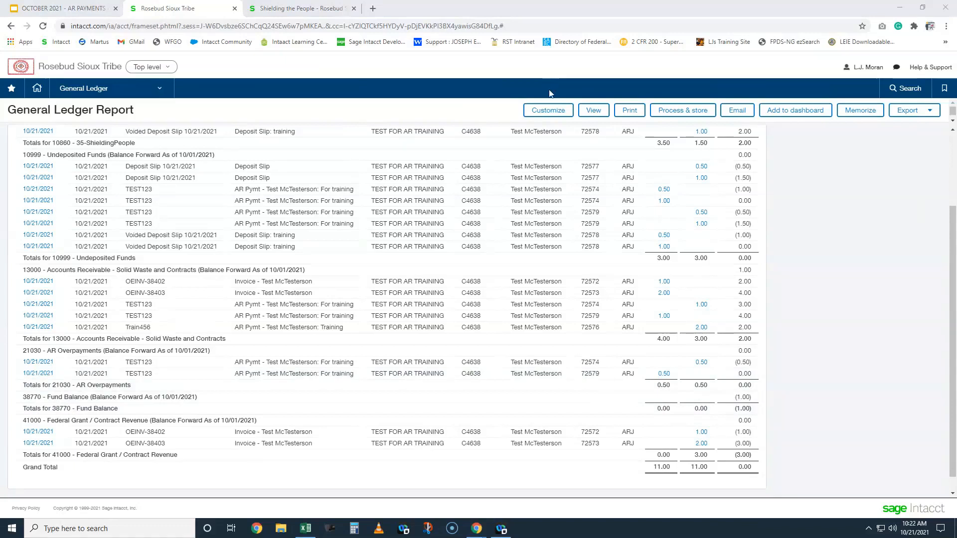
Check the deposit status of the 2.00 payment in the posted payments, and open the Receipts Register report.
{"action": "left_click", "coordinate": [291, 11]}
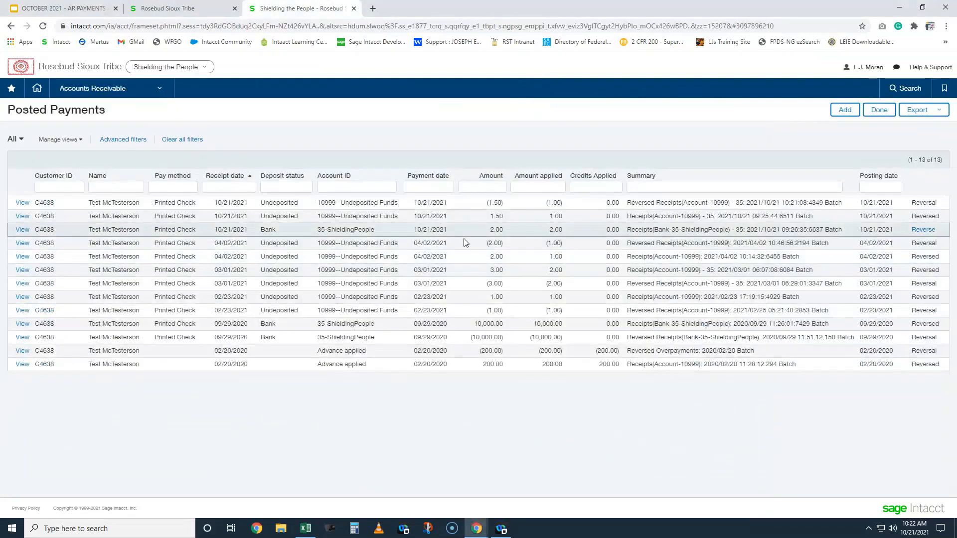
{"action": "left_click_drag", "start_coordinate": [268, 229], "coordinate": [260, 230]}
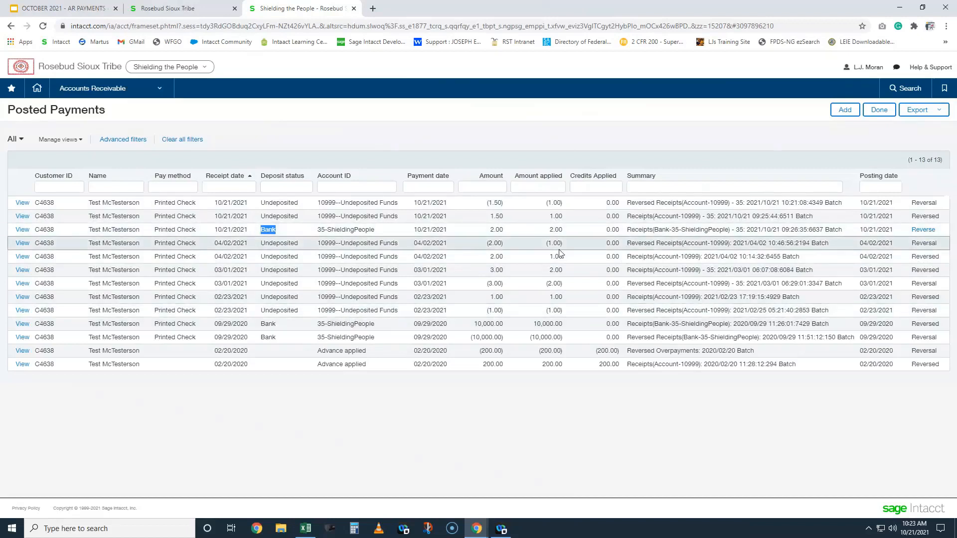
{"action": "left_click", "coordinate": [85, 88]}
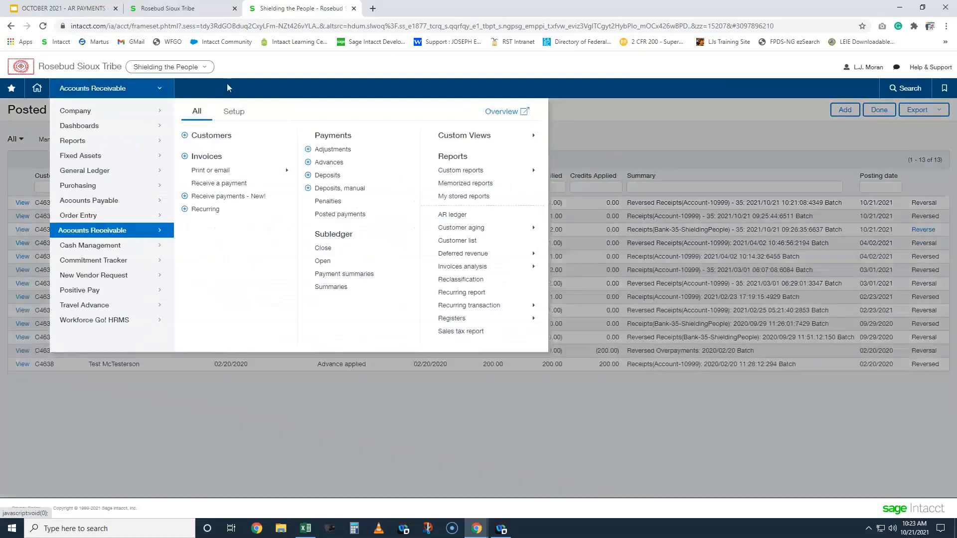
{"action": "mouse_move", "coordinate": [476, 320]}
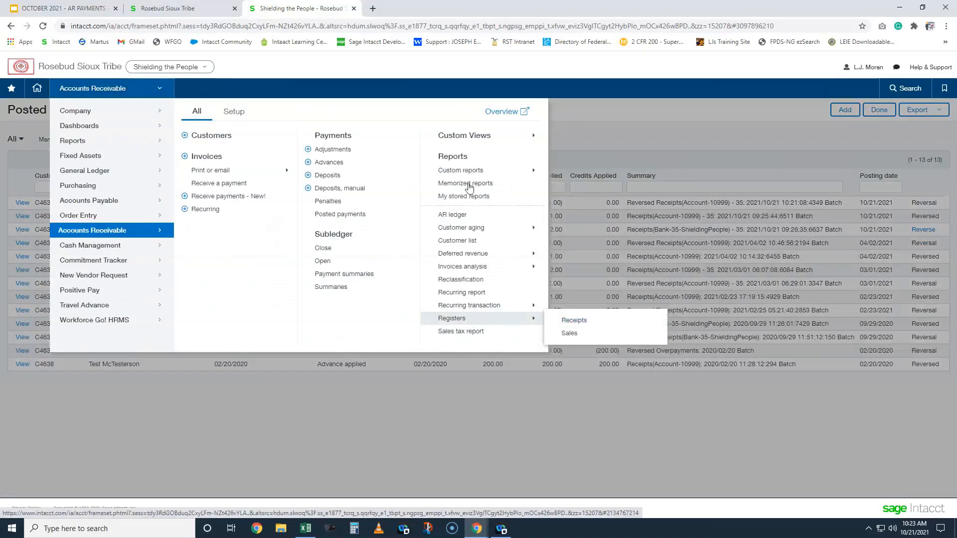
{"action": "left_click", "coordinate": [573, 319]}
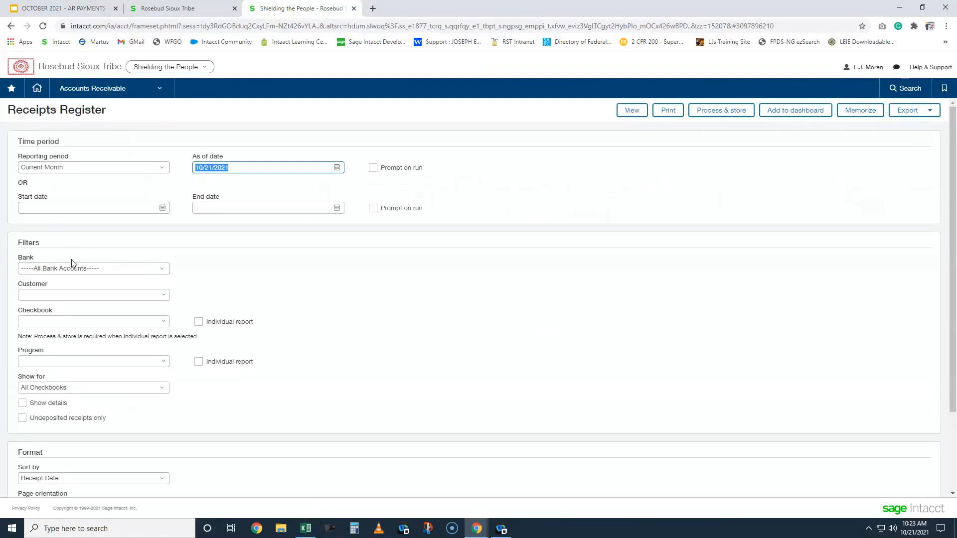
Run the Receipts Register for the test customer, checkbook 35--Shielding the People and program TEST--Test Company.
{"action": "left_click", "coordinate": [71, 294]}
{"action": "type", "text": "test"}
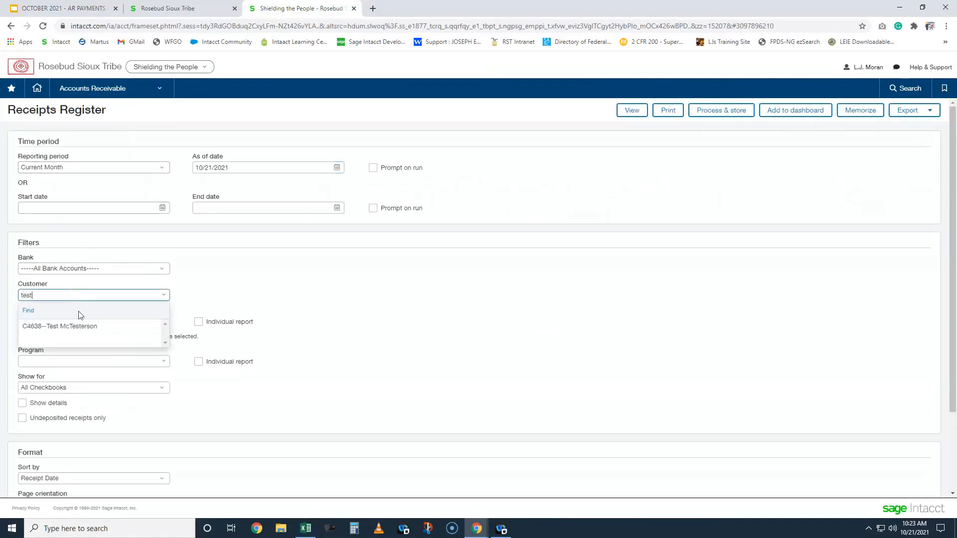
{"action": "left_click", "coordinate": [89, 331]}
{"action": "left_click", "coordinate": [68, 320]}
{"action": "type", "text": "35"}
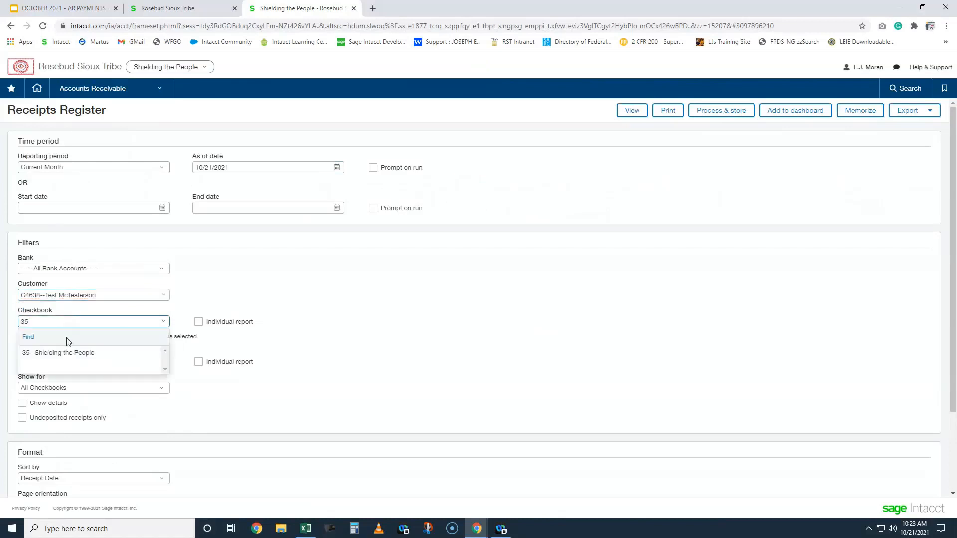
{"action": "left_click", "coordinate": [69, 352]}
{"action": "left_click", "coordinate": [58, 360]}
{"action": "type", "text": "test"}
{"action": "left_click", "coordinate": [61, 390]}
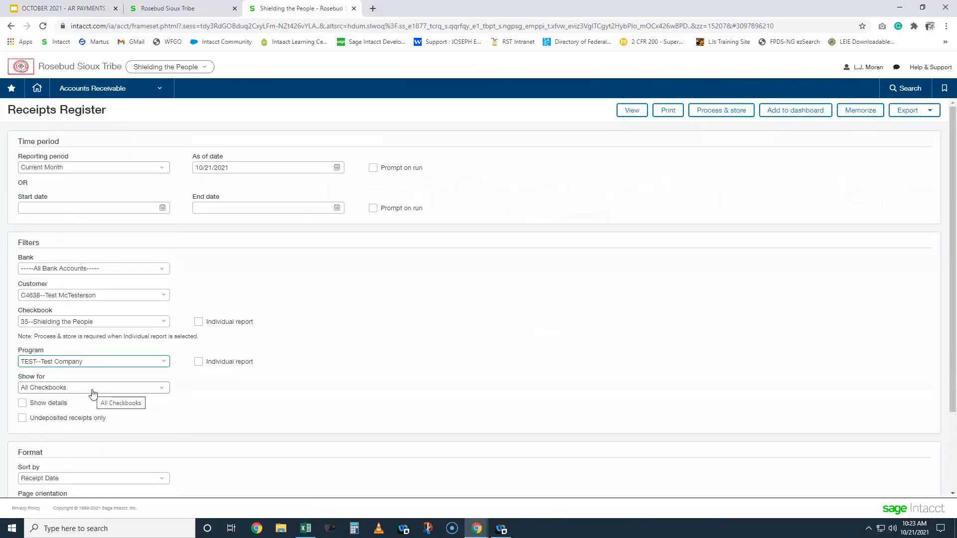
{"action": "left_click", "coordinate": [631, 111]}
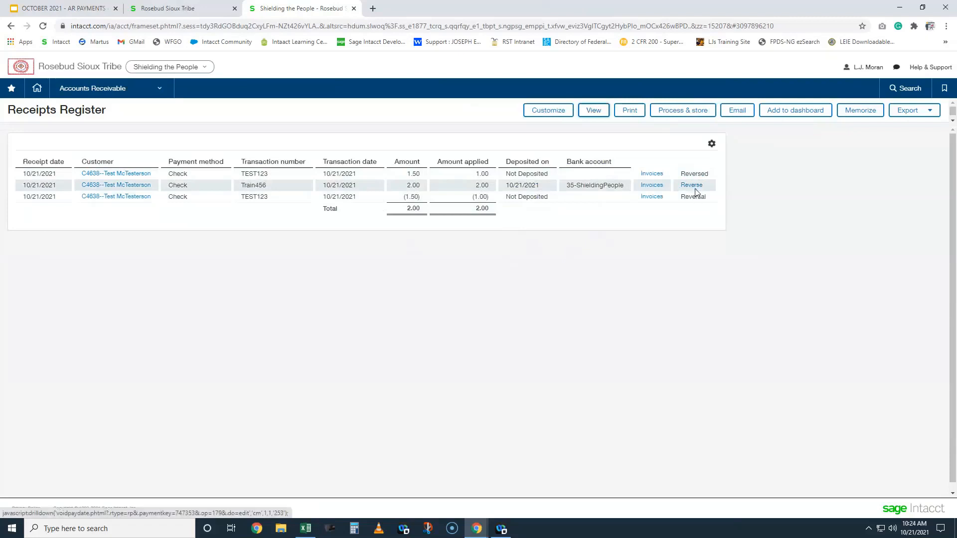
Check the amounts and deposit date of receipt Train456, view the invoice it paid in the Sales Register, and close that window.
{"action": "left_click_drag", "start_coordinate": [407, 185], "coordinate": [531, 183]}
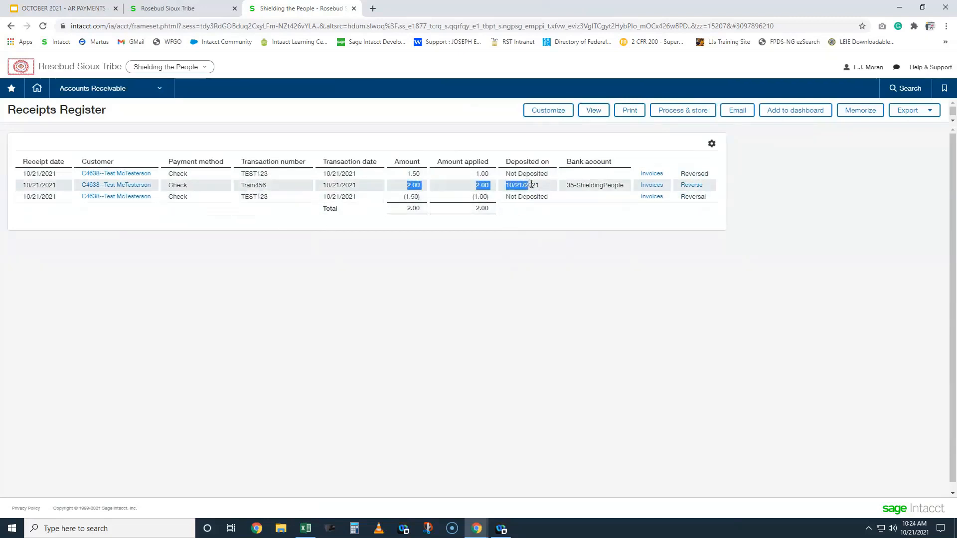
{"action": "left_click", "coordinate": [651, 186]}
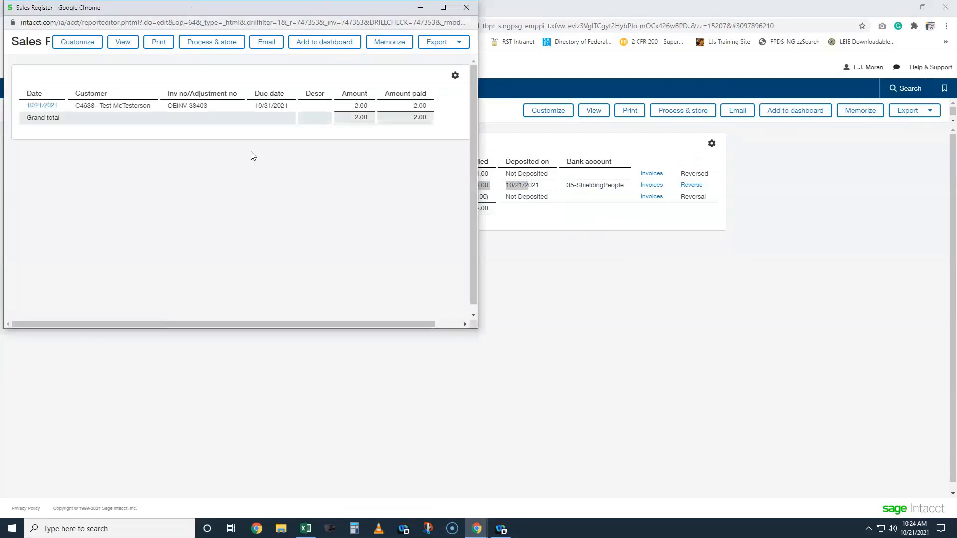
{"action": "left_click_drag", "start_coordinate": [169, 106], "coordinate": [210, 113]}
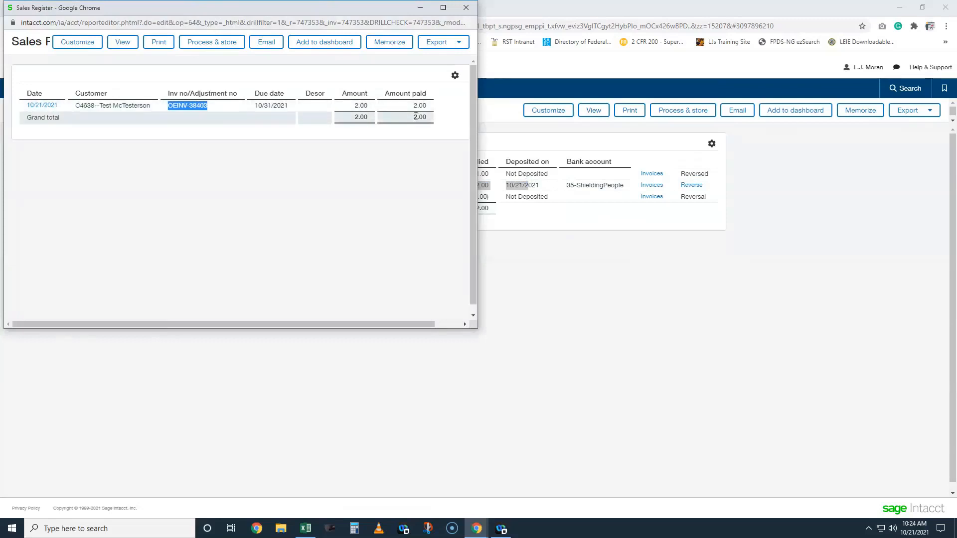
{"action": "left_click_drag", "start_coordinate": [247, 9], "coordinate": [411, 139]}
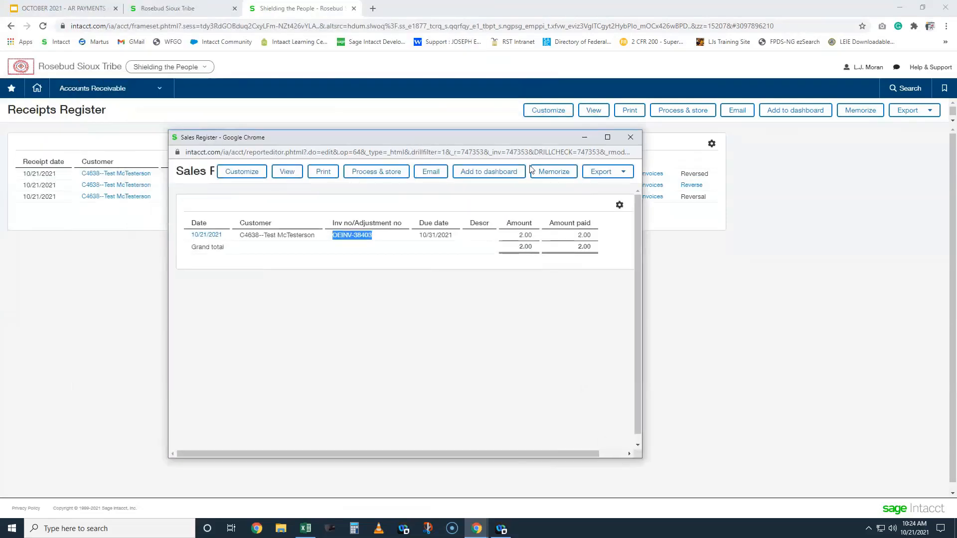
{"action": "left_click", "coordinate": [630, 137]}
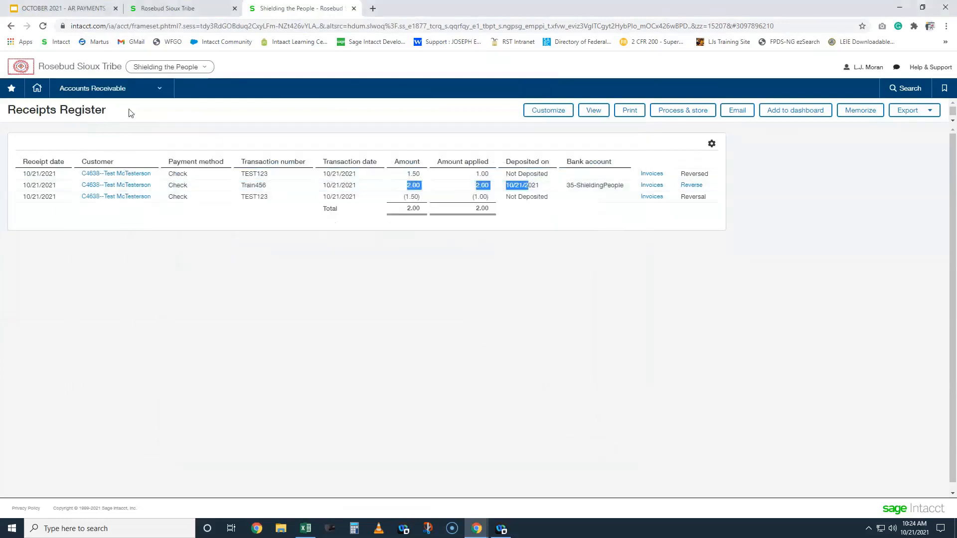
Open the AR Invoice transactions in Order Entry and check the 10/21/2021 invoice paid by receipt Train456 for payment status, subtotal and amount due.
{"action": "left_click", "coordinate": [119, 89]}
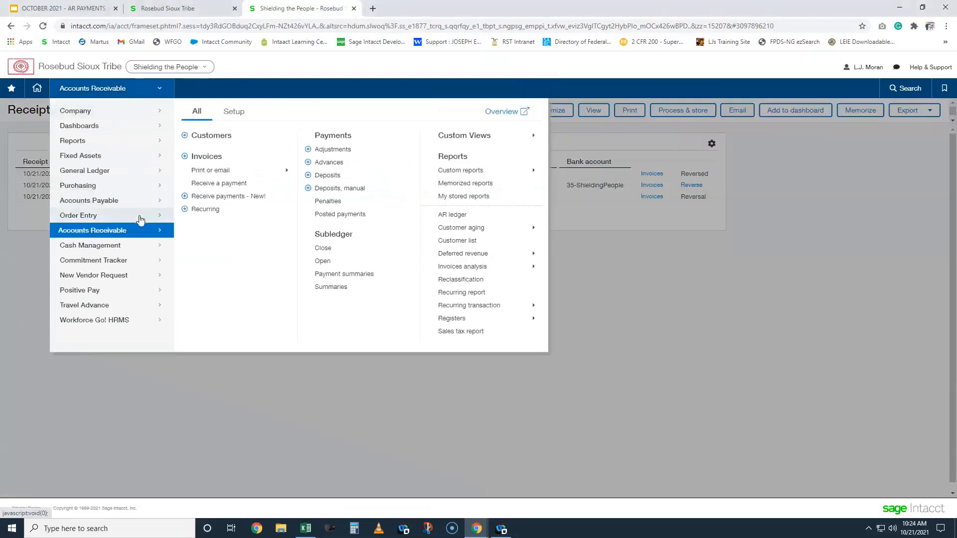
{"action": "mouse_move", "coordinate": [140, 219]}
{"action": "mouse_move", "coordinate": [236, 221]}
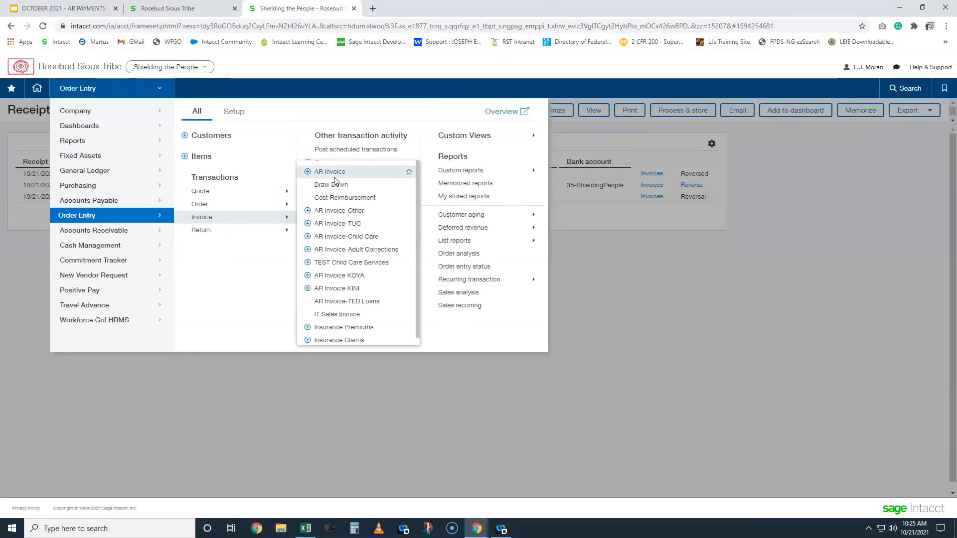
{"action": "scroll", "coordinate": [339, 183], "scroll_direction": "down", "scroll_amount": 1}
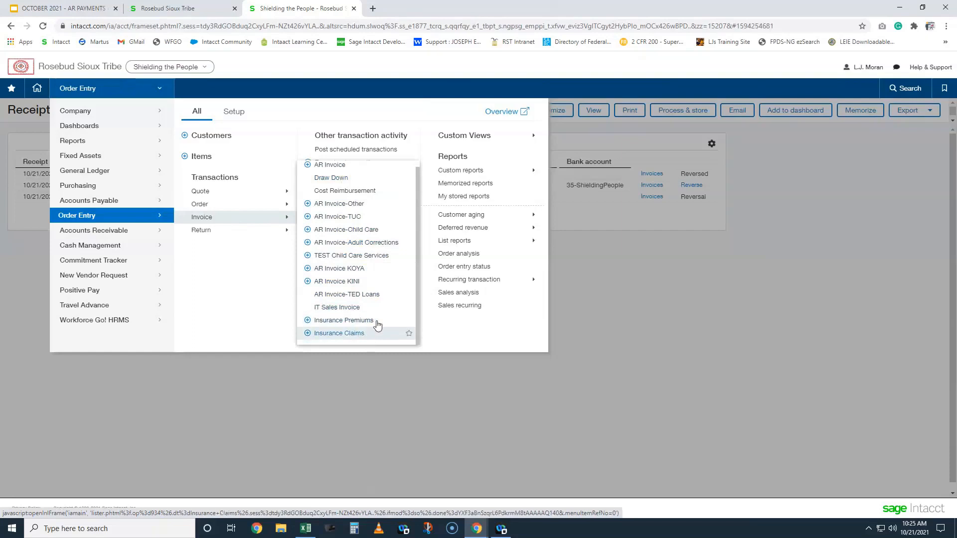
{"action": "left_click", "coordinate": [329, 164]}
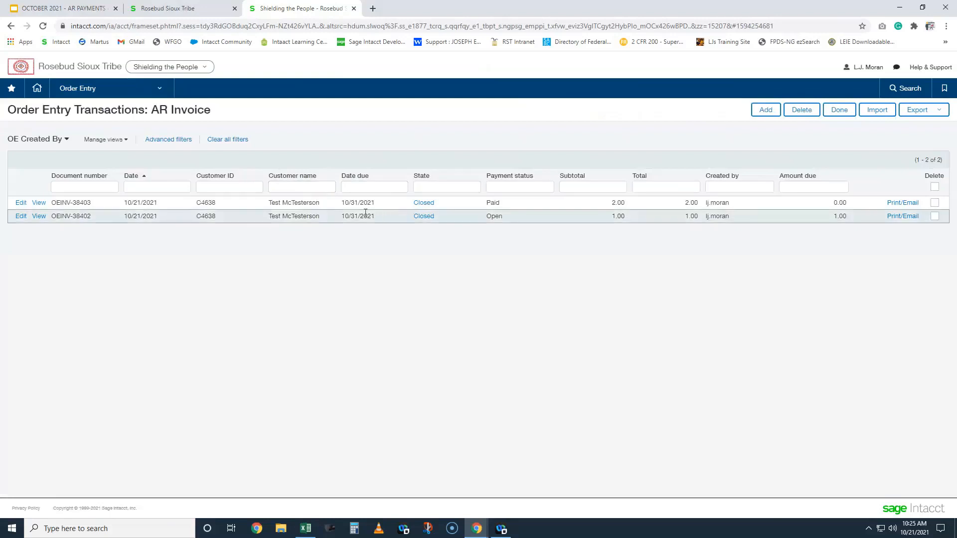
{"action": "double_click", "coordinate": [75, 203]}
{"action": "left_click_drag", "start_coordinate": [483, 204], "coordinate": [499, 206]}
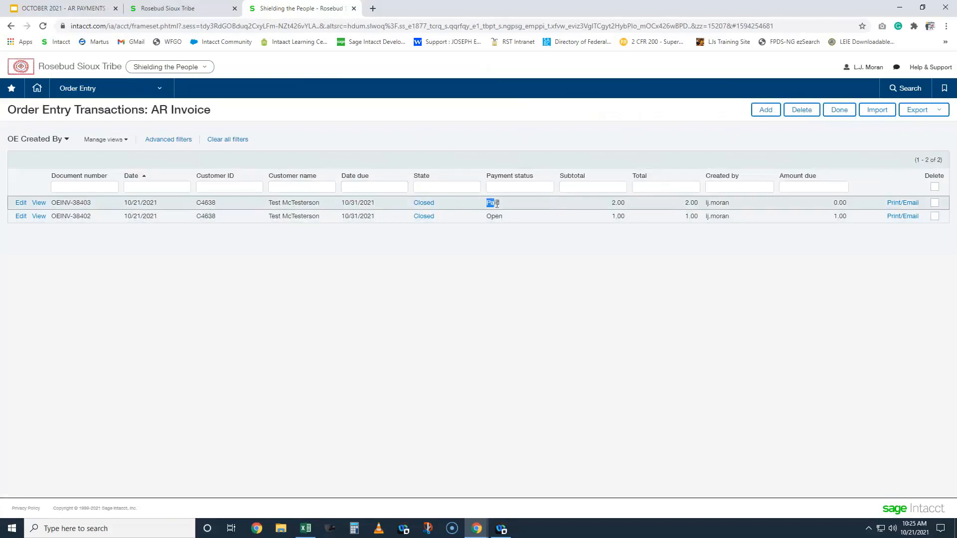
{"action": "double_click", "coordinate": [613, 203]}
{"action": "double_click", "coordinate": [833, 203]}
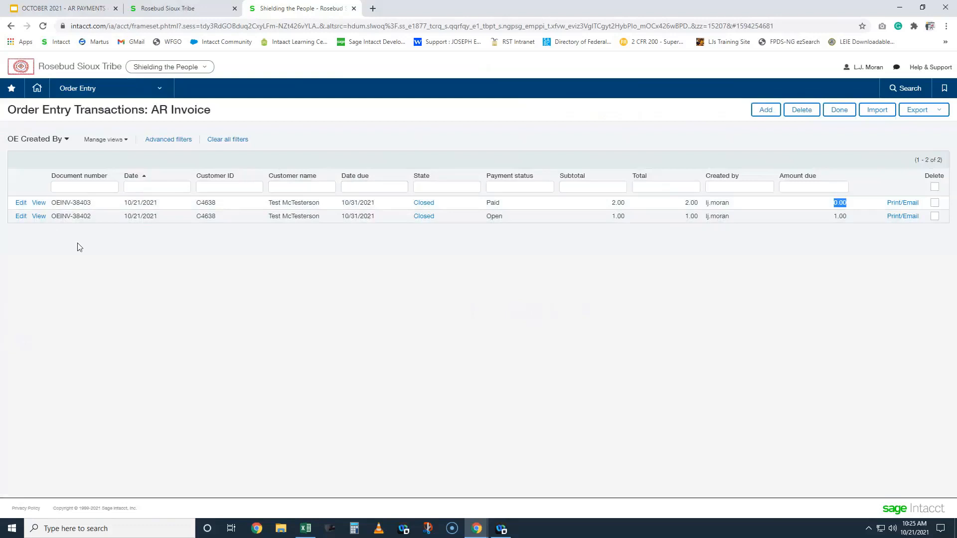
Check the 1.00 AR invoice's payment status and the amounts in its payment details, and return to the invoice list.
{"action": "left_click_drag", "start_coordinate": [60, 215], "coordinate": [98, 221]}
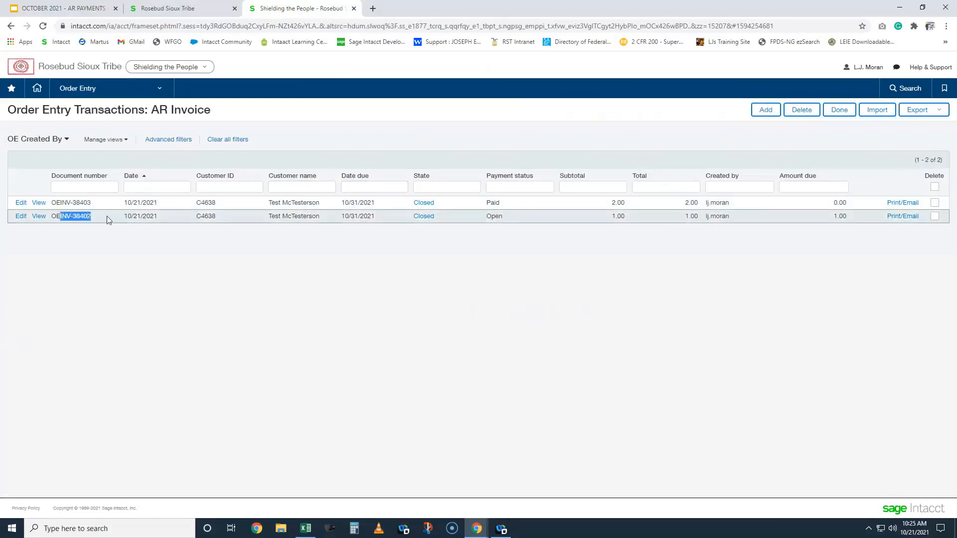
{"action": "left_click_drag", "start_coordinate": [487, 216], "coordinate": [505, 217]}
{"action": "left_click", "coordinate": [39, 217]}
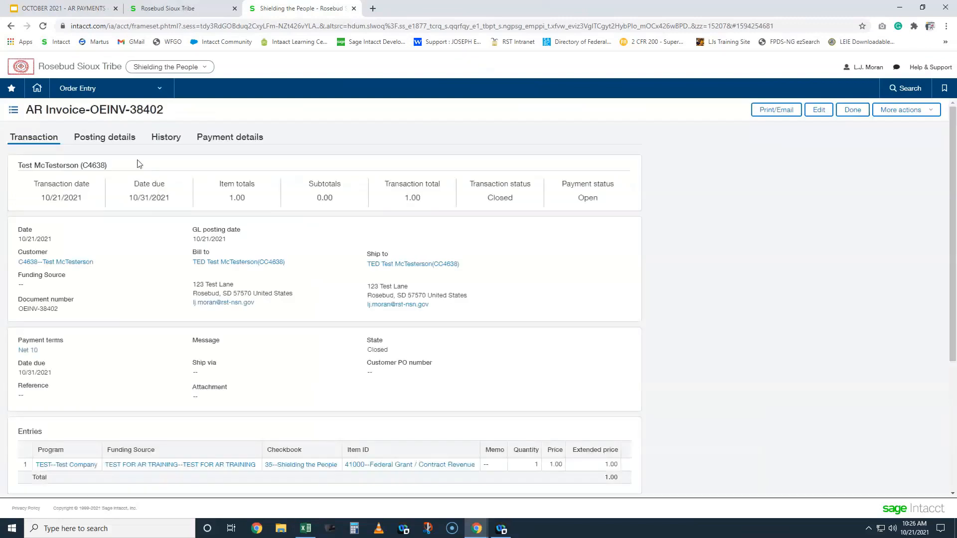
{"action": "left_click", "coordinate": [219, 137]}
{"action": "double_click", "coordinate": [388, 310]}
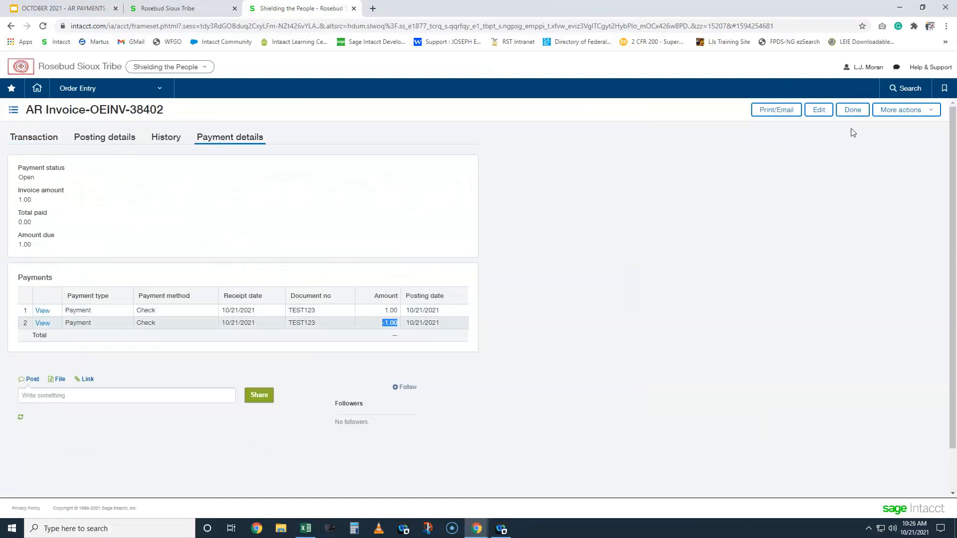
{"action": "left_click", "coordinate": [852, 111]}
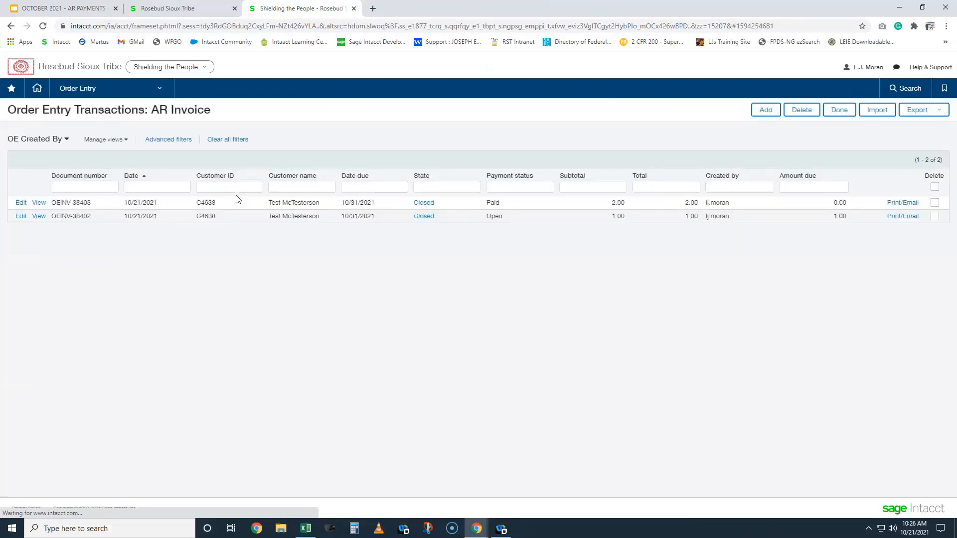
View the 2.00 AR invoice's payment details, examine its posted payment Train456, and close that payment.
{"action": "left_click", "coordinate": [39, 203]}
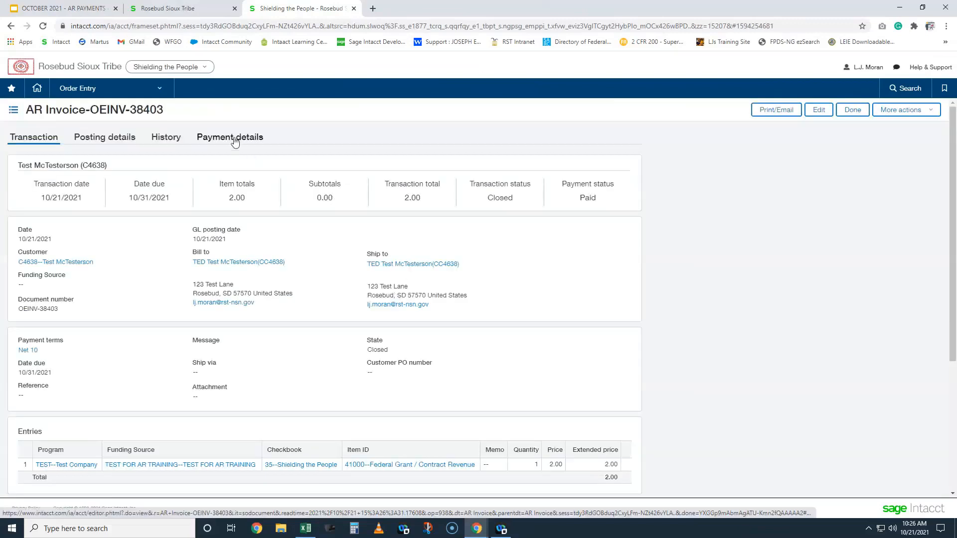
{"action": "left_click", "coordinate": [234, 137]}
{"action": "left_click_drag", "start_coordinate": [289, 310], "coordinate": [321, 321]}
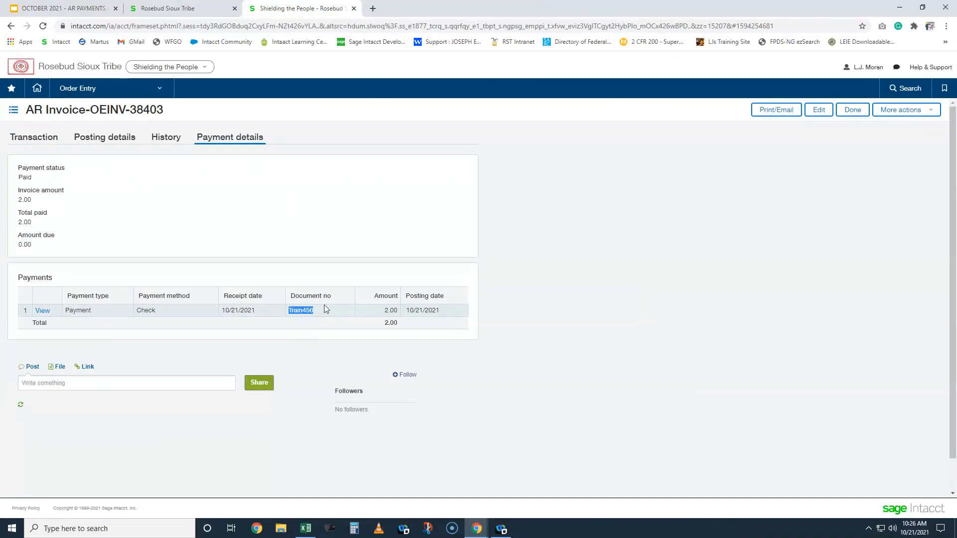
{"action": "left_click", "coordinate": [41, 313]}
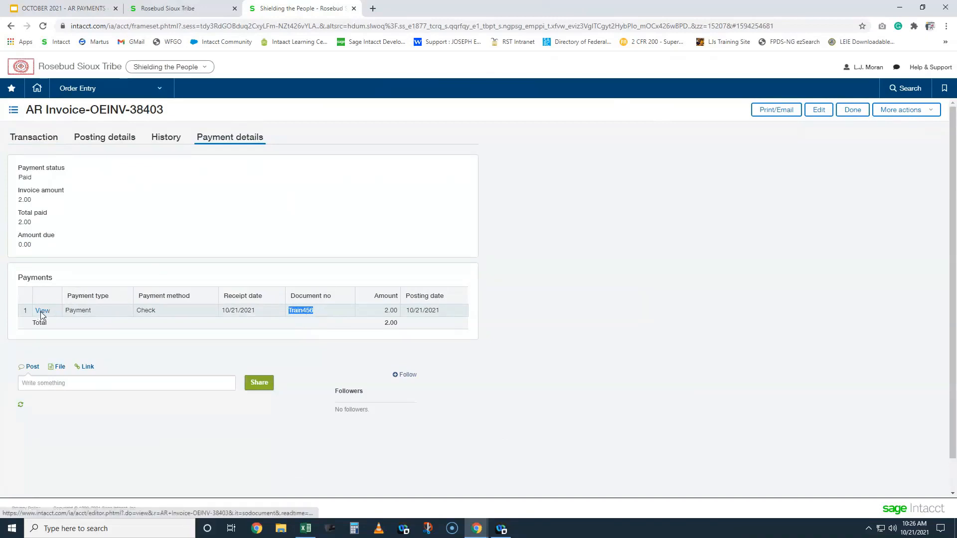
{"action": "scroll", "coordinate": [529, 303], "scroll_direction": "down", "scroll_amount": 4}
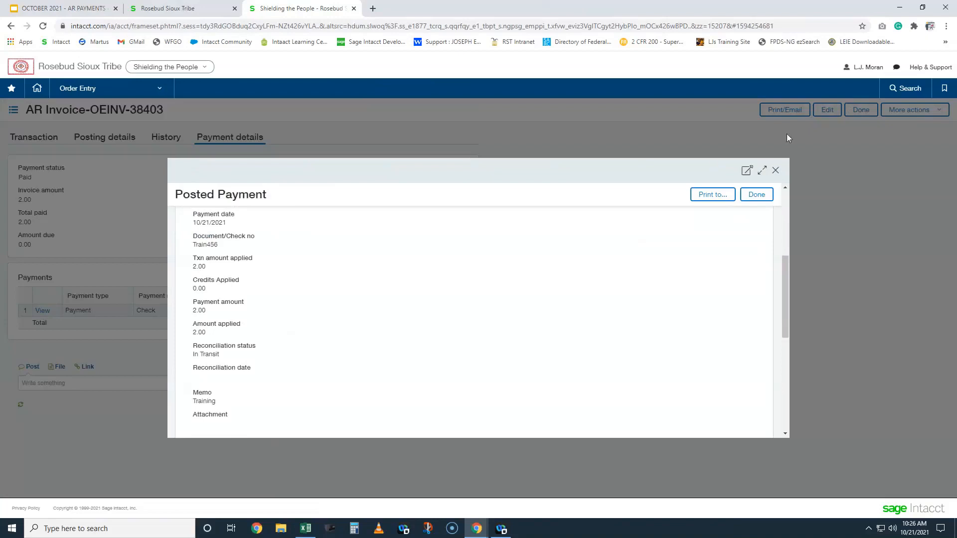
{"action": "left_click", "coordinate": [775, 170]}
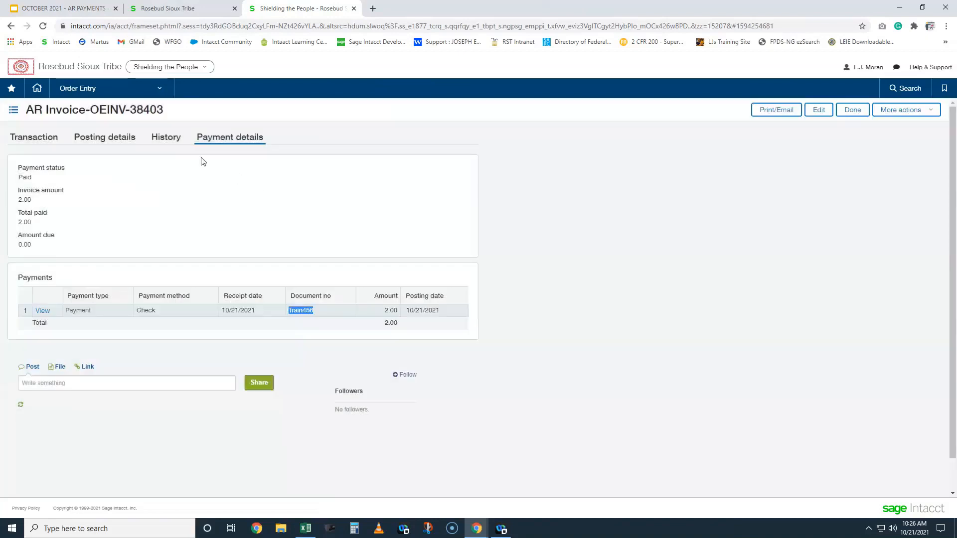
Reverse the 2.00 posted payment Train456 in Accounts Receivable with the reversal date 10/21/2021.
{"action": "left_click", "coordinate": [110, 88]}
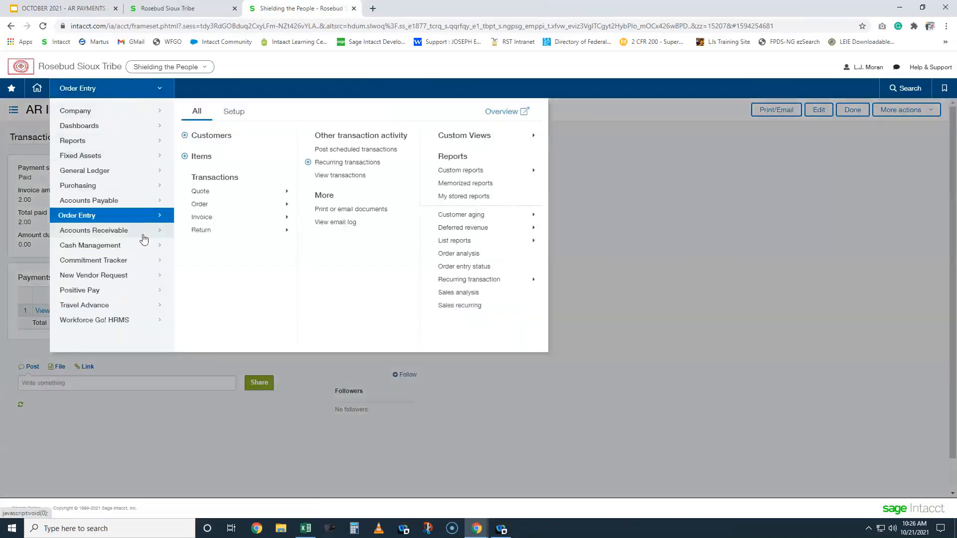
{"action": "mouse_move", "coordinate": [143, 237]}
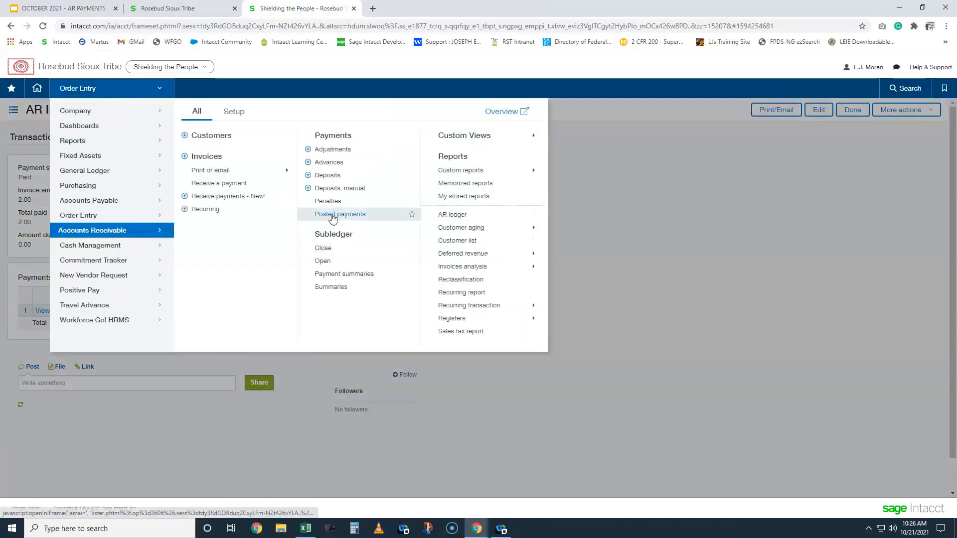
{"action": "left_click", "coordinate": [333, 215]}
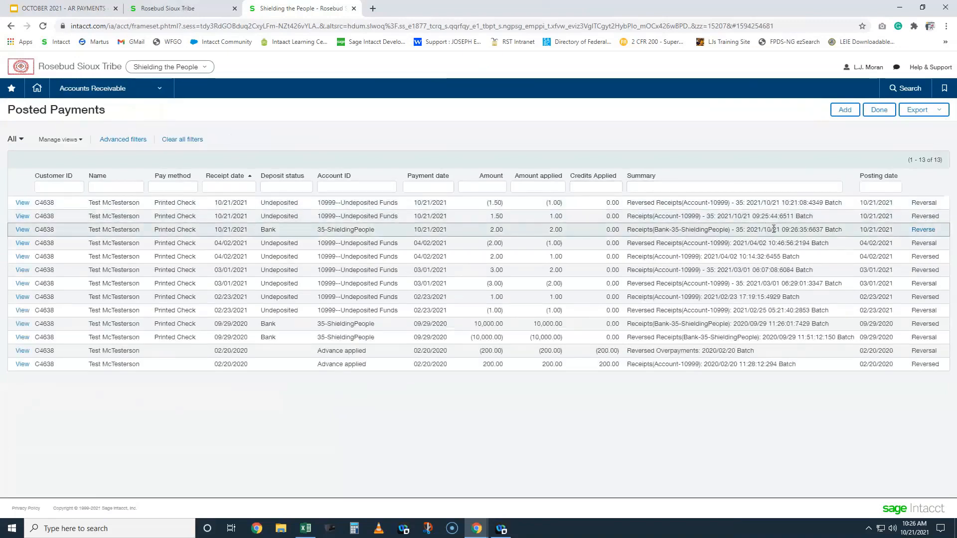
{"action": "left_click", "coordinate": [921, 230]}
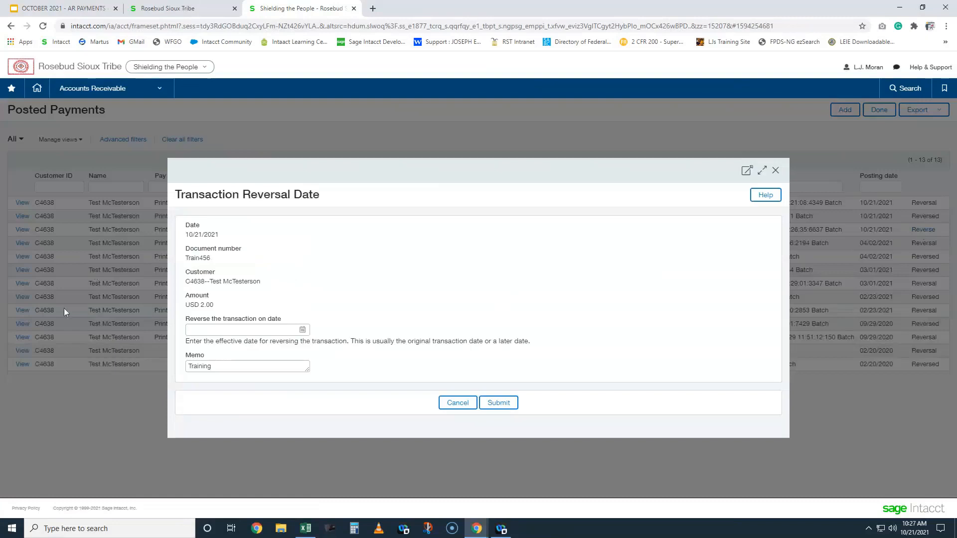
{"action": "left_click", "coordinate": [216, 330]}
{"action": "type", "text": "10/21/2021"}
{"action": "left_click", "coordinate": [286, 364]}
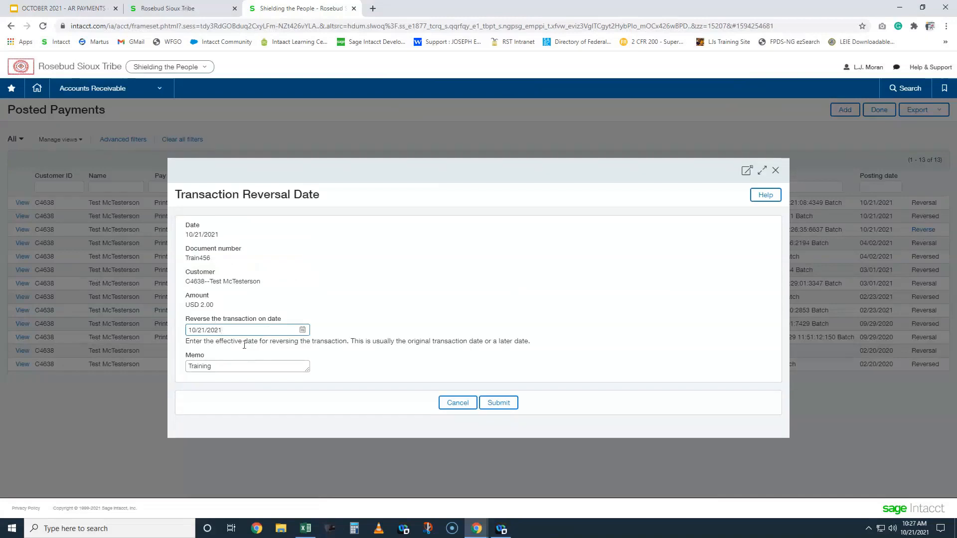
{"action": "left_click", "coordinate": [500, 404]}
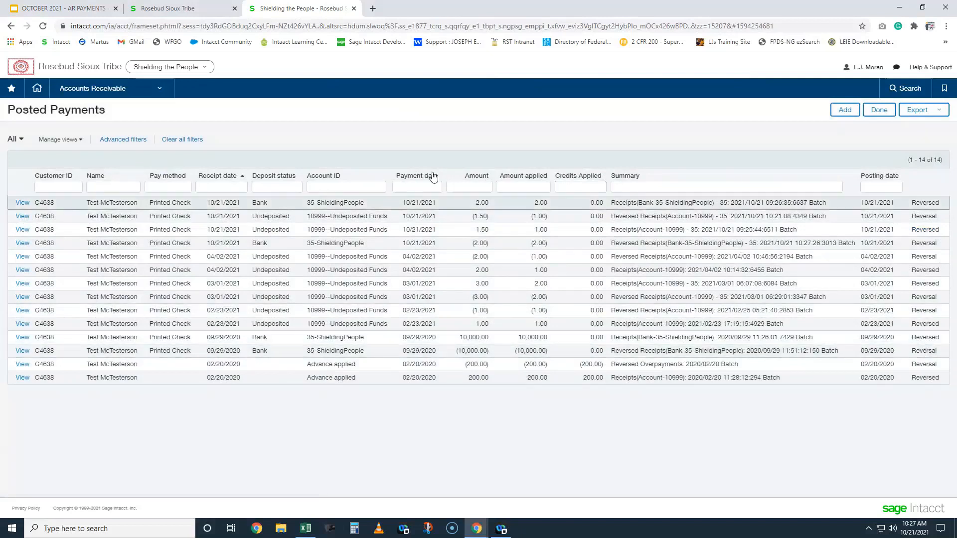
Open the AR Invoice transactions in Order Entry and check the 2.00 invoice's payment status and payment details.
{"action": "left_click", "coordinate": [124, 93]}
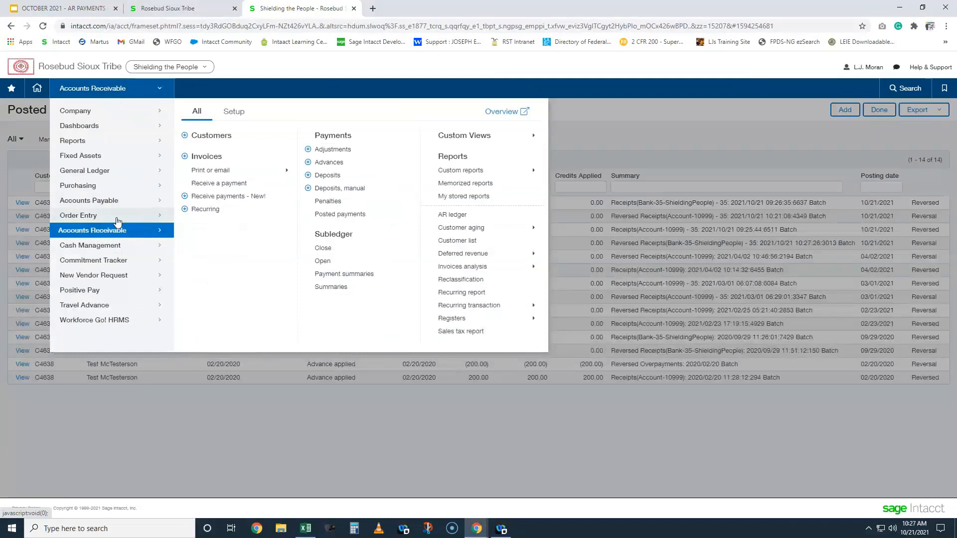
{"action": "left_click", "coordinate": [250, 218]}
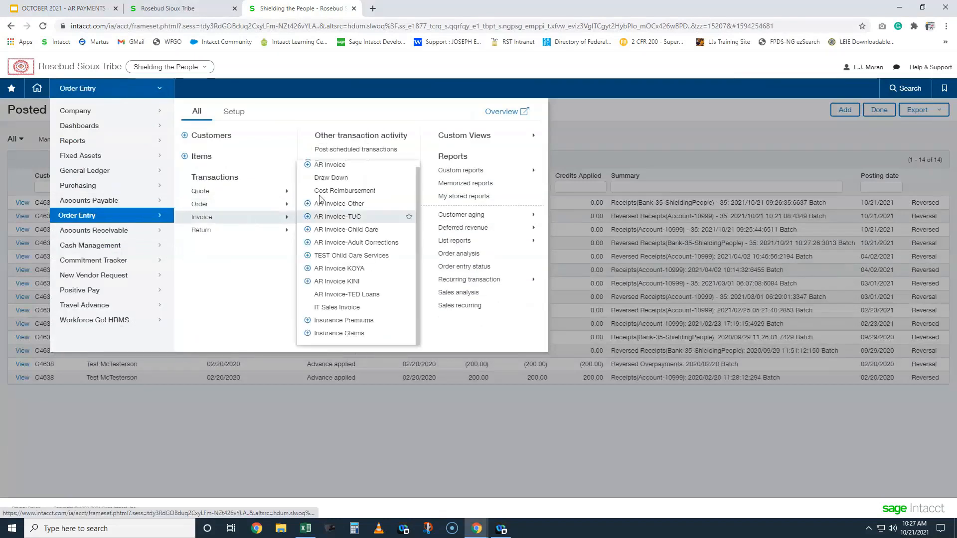
{"action": "left_click", "coordinate": [329, 165]}
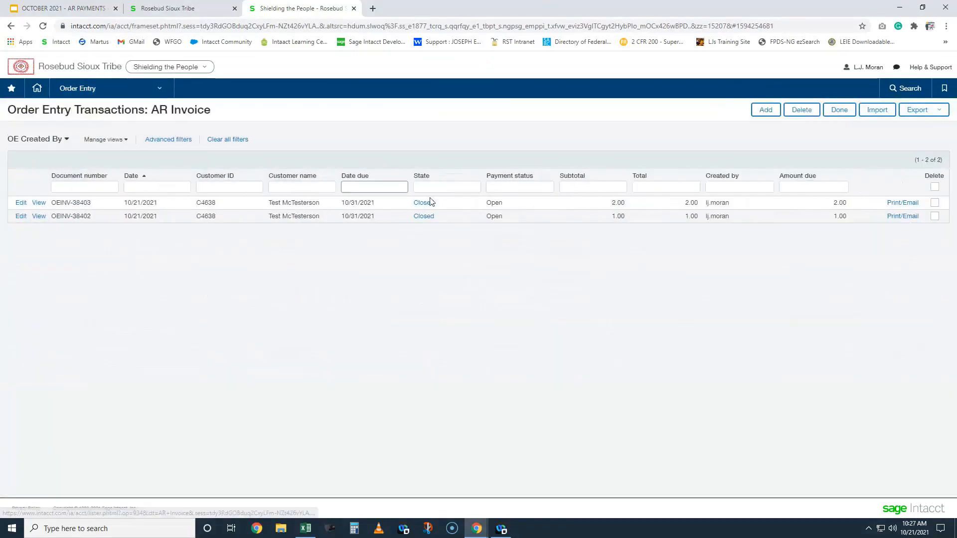
{"action": "left_click_drag", "start_coordinate": [488, 204], "coordinate": [505, 207]}
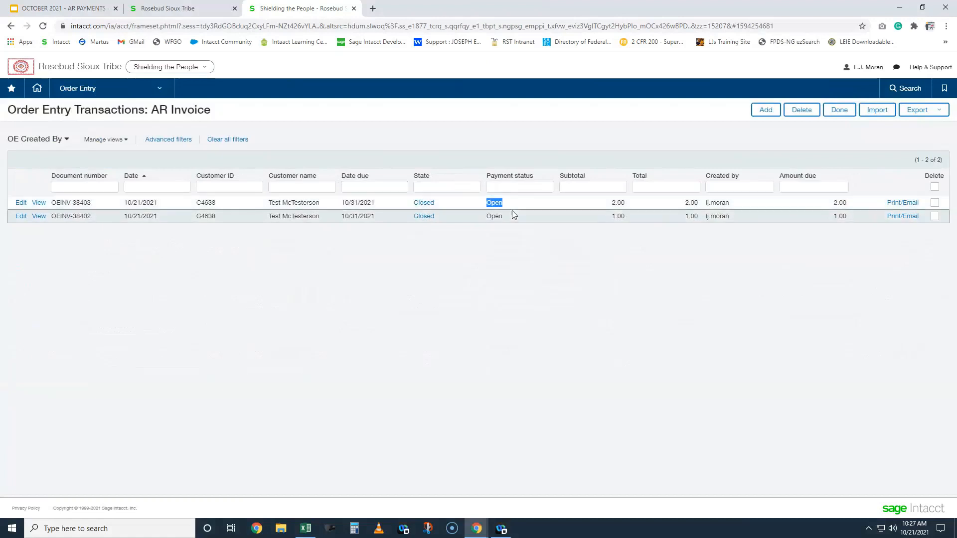
{"action": "left_click", "coordinate": [38, 204]}
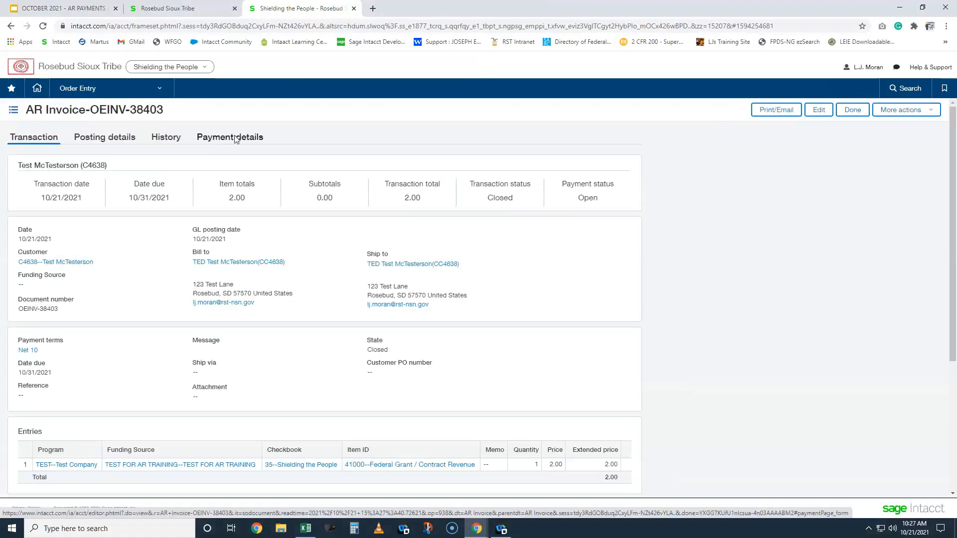
{"action": "left_click", "coordinate": [236, 138]}
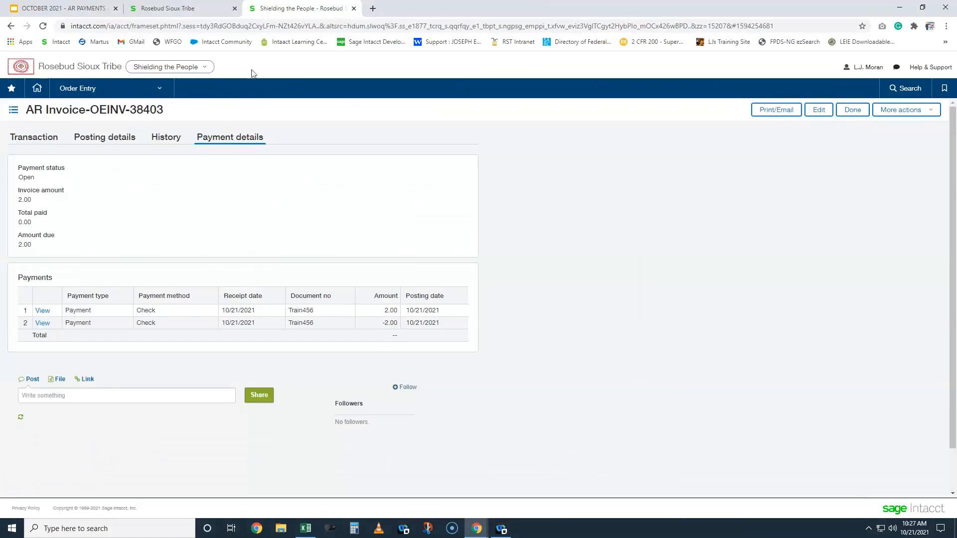
Rerun the General Ledger Report and find the 2.00 entries to examine the postings for Train456.
{"action": "left_click", "coordinate": [180, 10]}
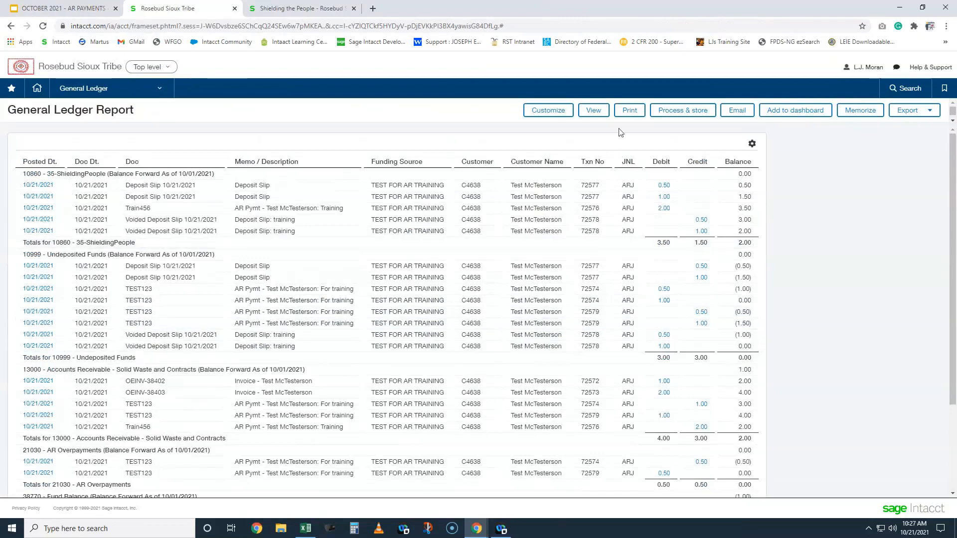
{"action": "left_click", "coordinate": [589, 111]}
{"action": "key", "text": "Return"}
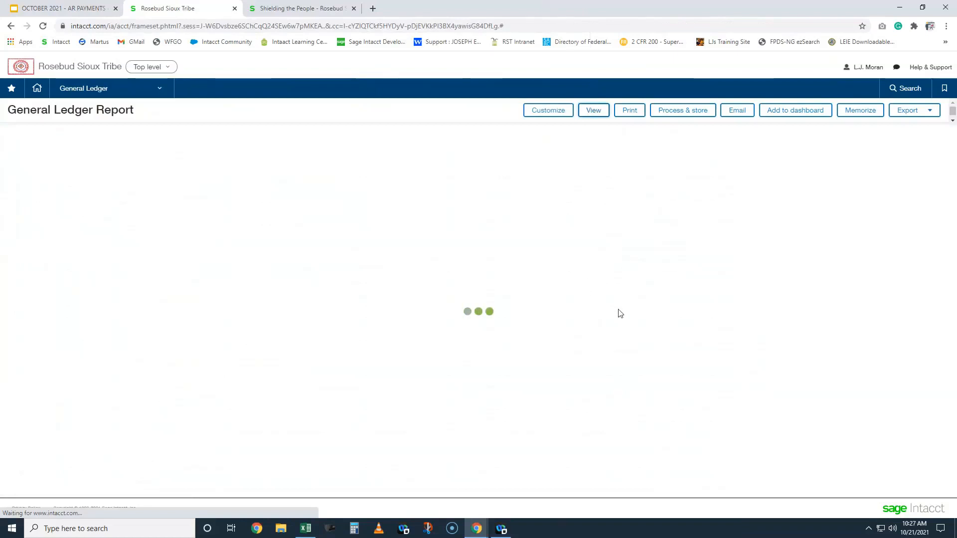
{"action": "key", "text": "ctrl+f"}
{"action": "type", "text": "2.00"}
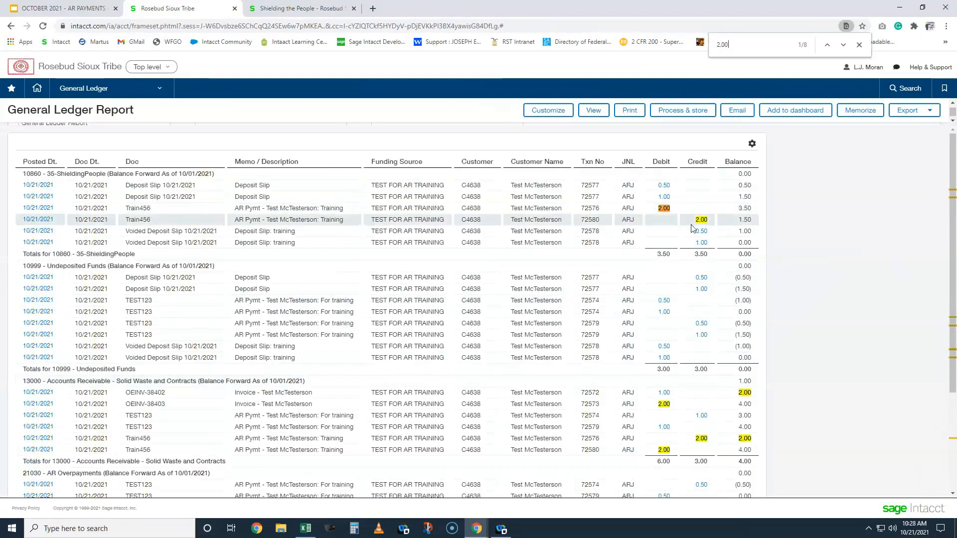
{"action": "scroll", "coordinate": [678, 298], "scroll_direction": "down", "scroll_amount": 2}
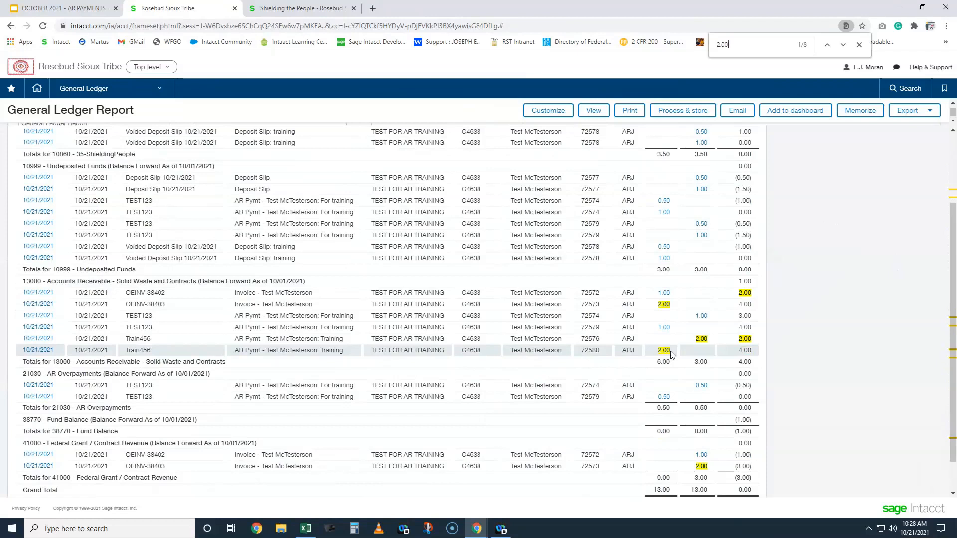
Go back from the invoice's payment details to the AR Invoice list and check the invoice subtotals.
{"action": "left_click", "coordinate": [302, 9]}
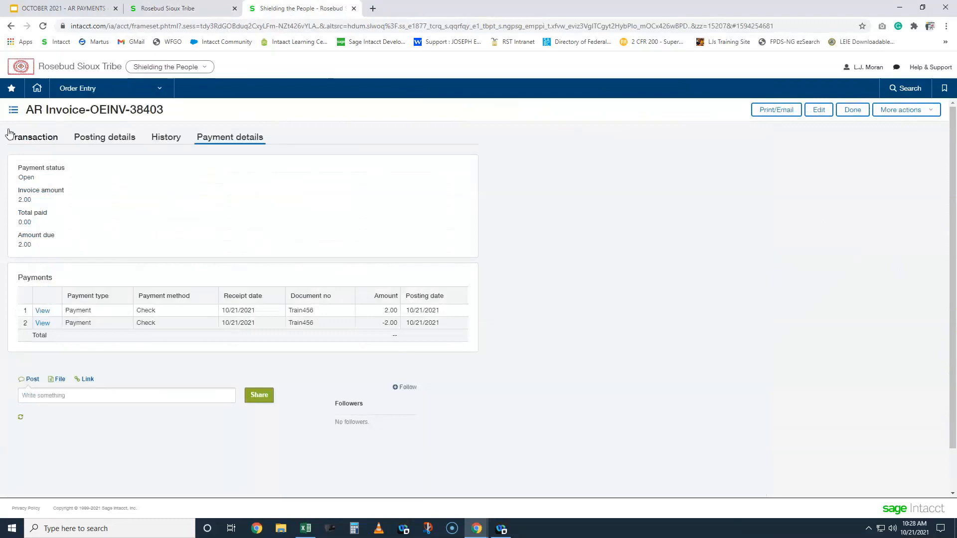
{"action": "left_click", "coordinate": [852, 113]}
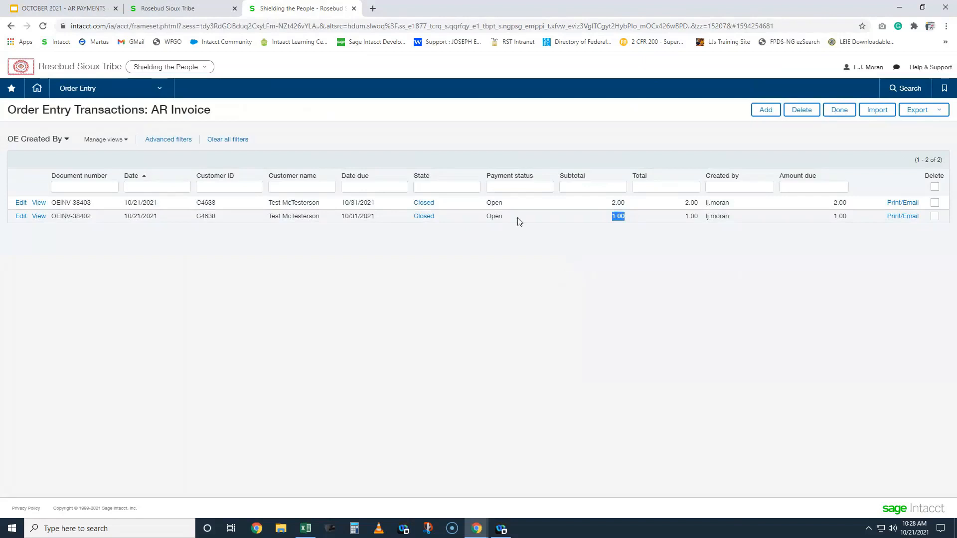
{"action": "left_click_drag", "start_coordinate": [611, 206], "coordinate": [625, 207]}
Open the Customer Aging Report in Accounts Receivable and limit its customer range to the test customer.
{"action": "left_click", "coordinate": [93, 90]}
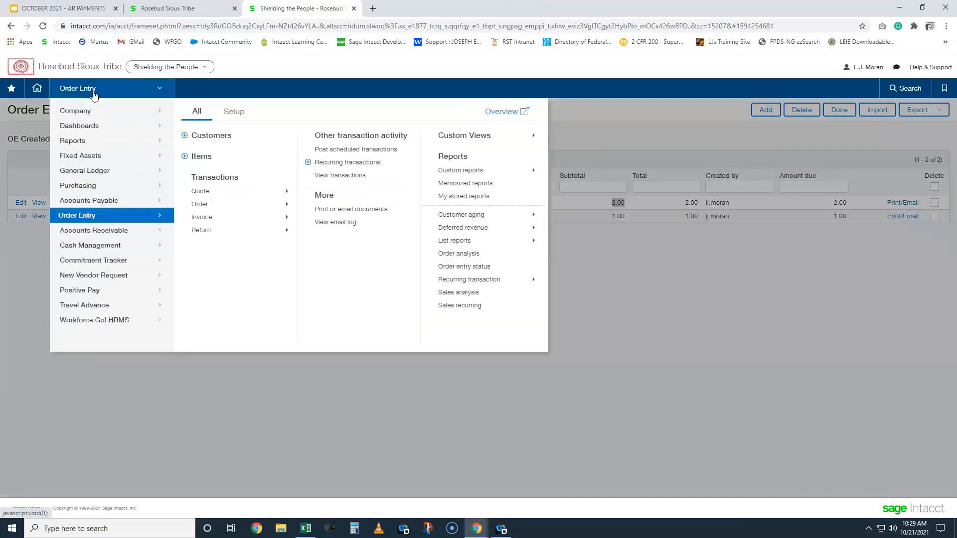
{"action": "mouse_move", "coordinate": [95, 230]}
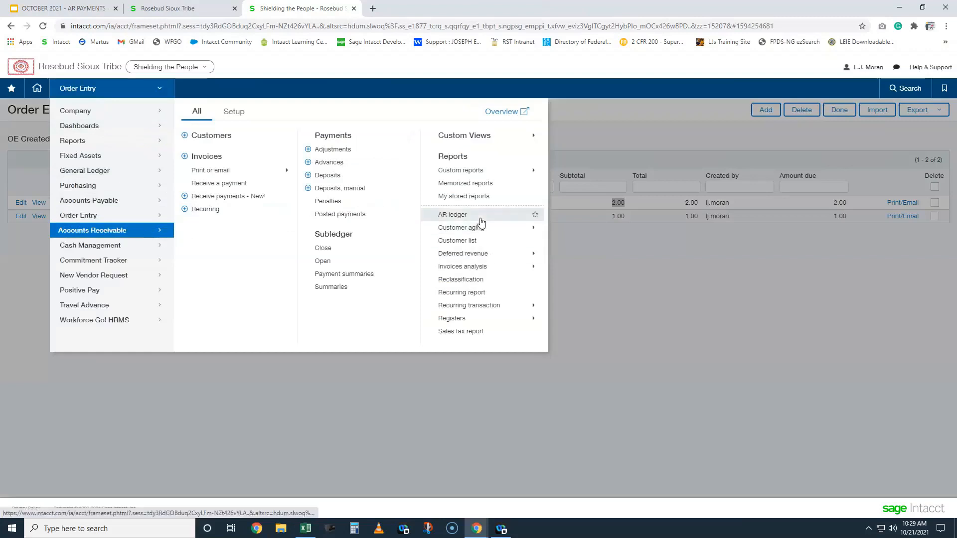
{"action": "mouse_move", "coordinate": [476, 233]}
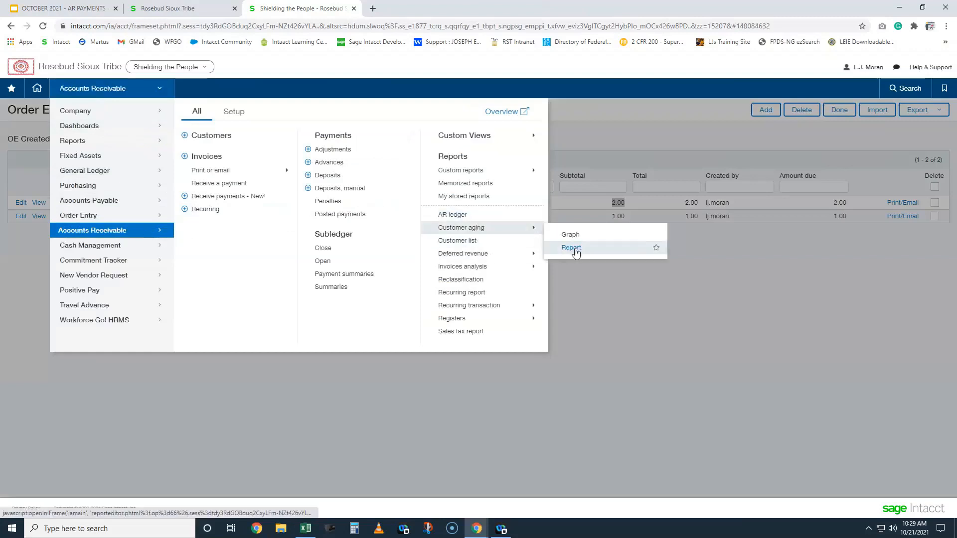
{"action": "left_click", "coordinate": [576, 252]}
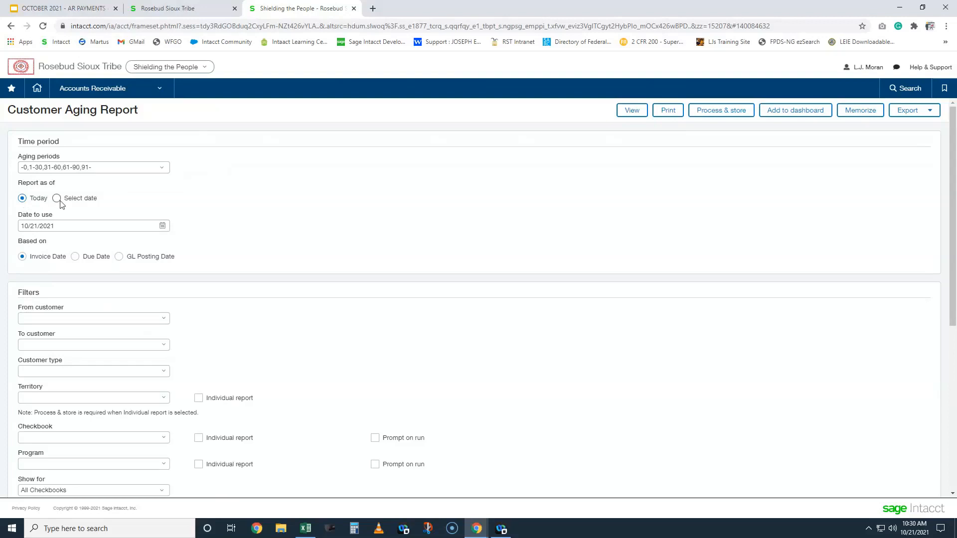
{"action": "left_click", "coordinate": [68, 227]}
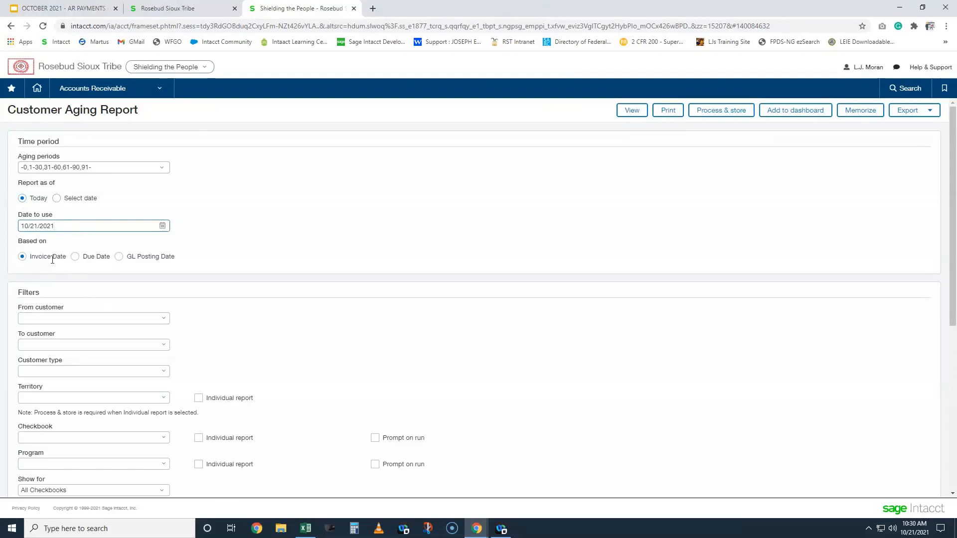
{"action": "scroll", "coordinate": [41, 282], "scroll_direction": "down", "scroll_amount": 1}
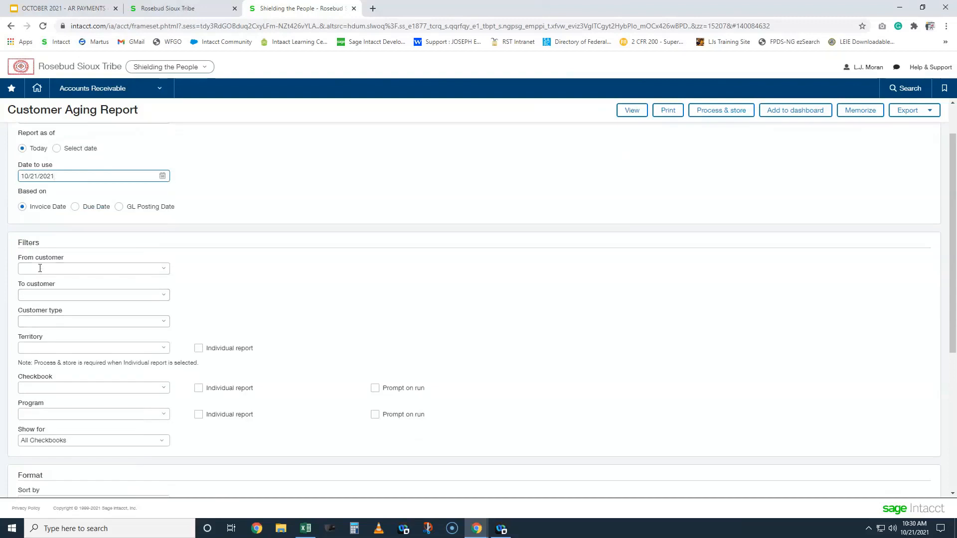
{"action": "left_click", "coordinate": [50, 269]}
{"action": "type", "text": "test"}
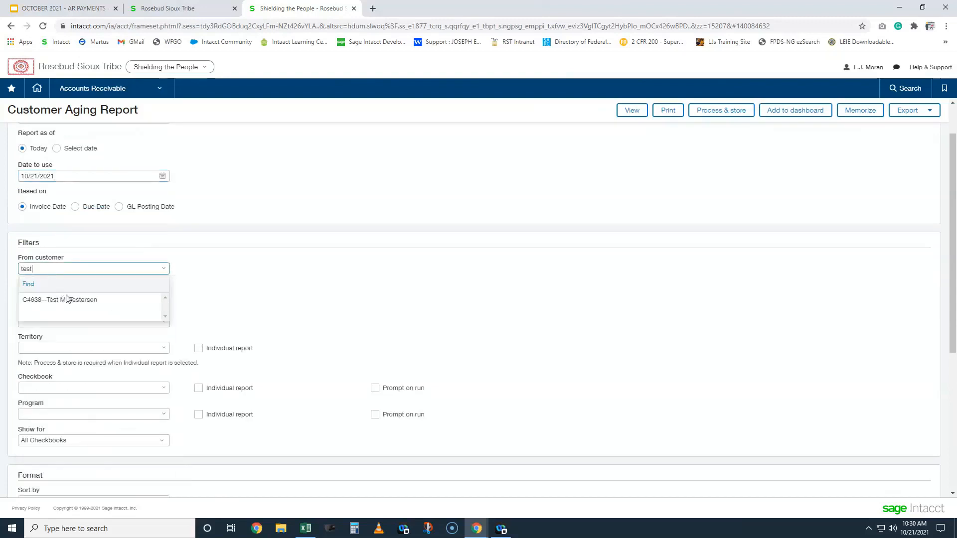
{"action": "left_click", "coordinate": [64, 299]}
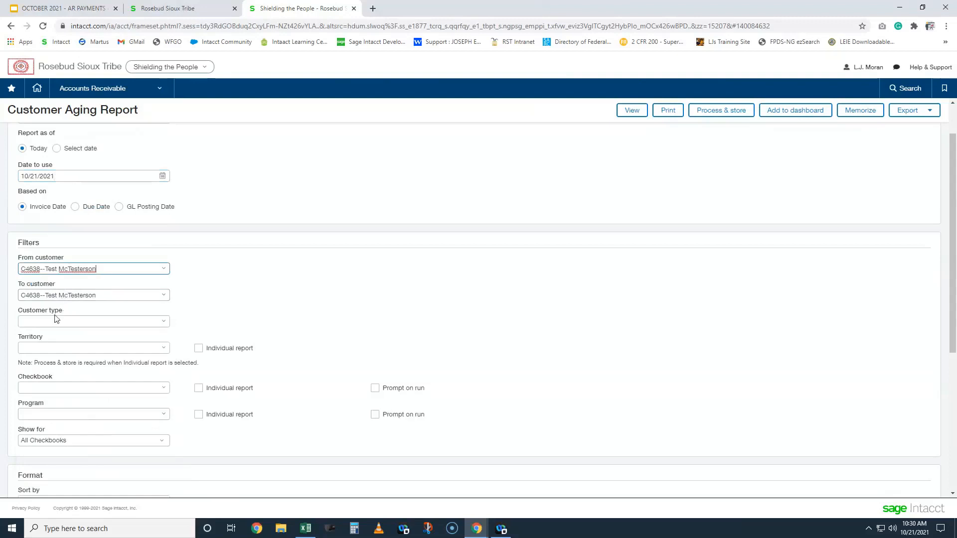
Limit the Customer Aging Report to checkbook 35--Shielding the People and program TEST--Test Company.
{"action": "scroll", "coordinate": [72, 280], "scroll_direction": "down", "scroll_amount": 1}
{"action": "left_click", "coordinate": [58, 338]}
{"action": "type", "text": "35"}
{"action": "left_click", "coordinate": [73, 369]}
{"action": "left_click", "coordinate": [66, 365]}
{"action": "type", "text": "test"}
{"action": "left_click", "coordinate": [68, 397]}
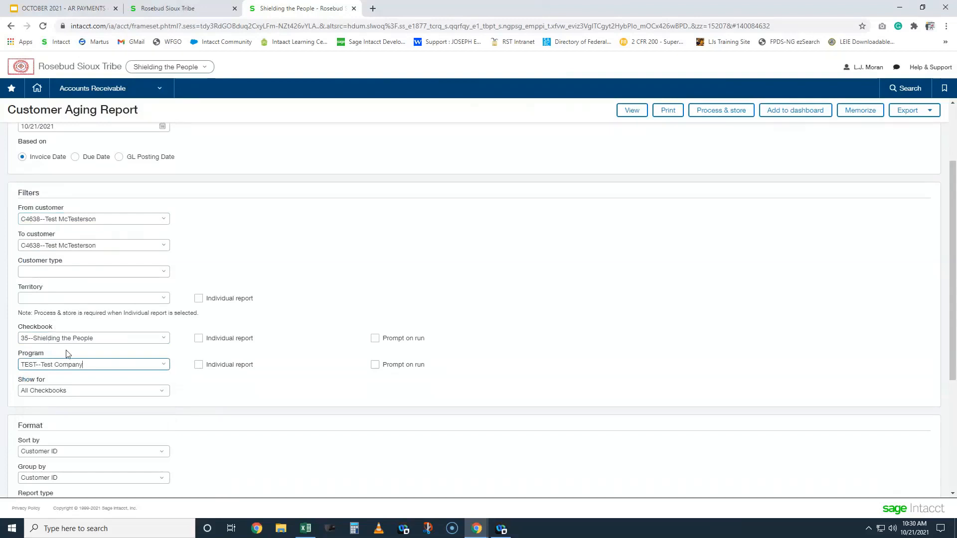
Review the report's format and sort options, and run the Customer Aging Report as a summary.
{"action": "scroll", "coordinate": [262, 332], "scroll_direction": "down", "scroll_amount": 2}
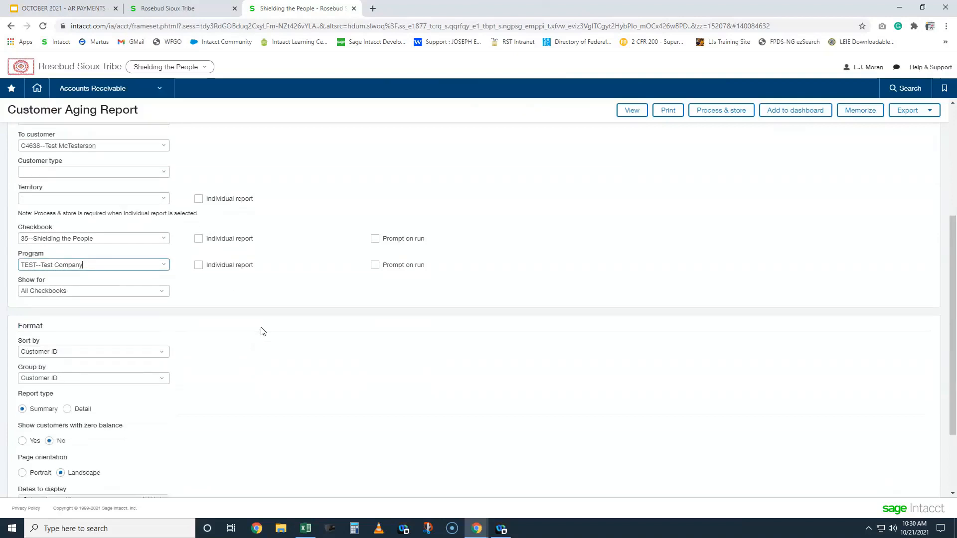
{"action": "scroll", "coordinate": [262, 331], "scroll_direction": "down", "scroll_amount": 2}
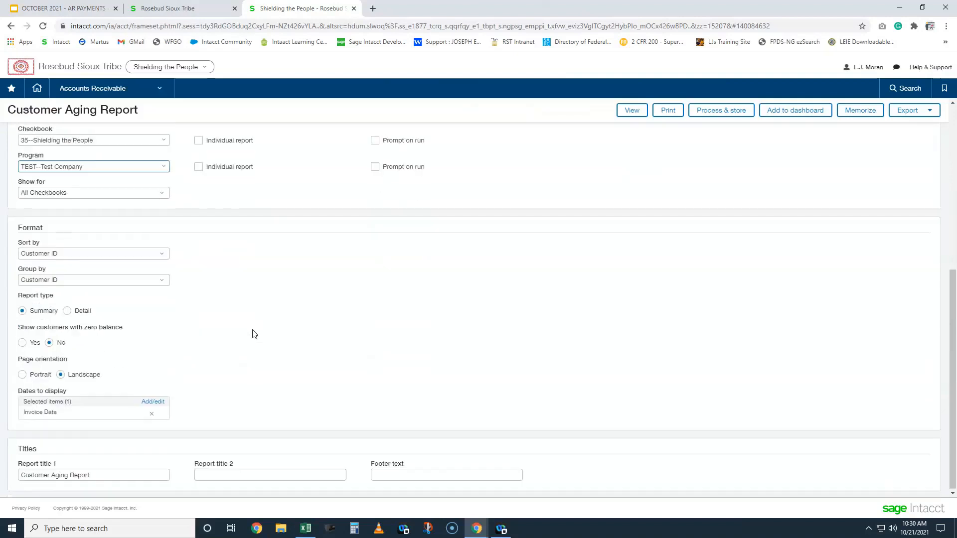
{"action": "left_click", "coordinate": [58, 255]}
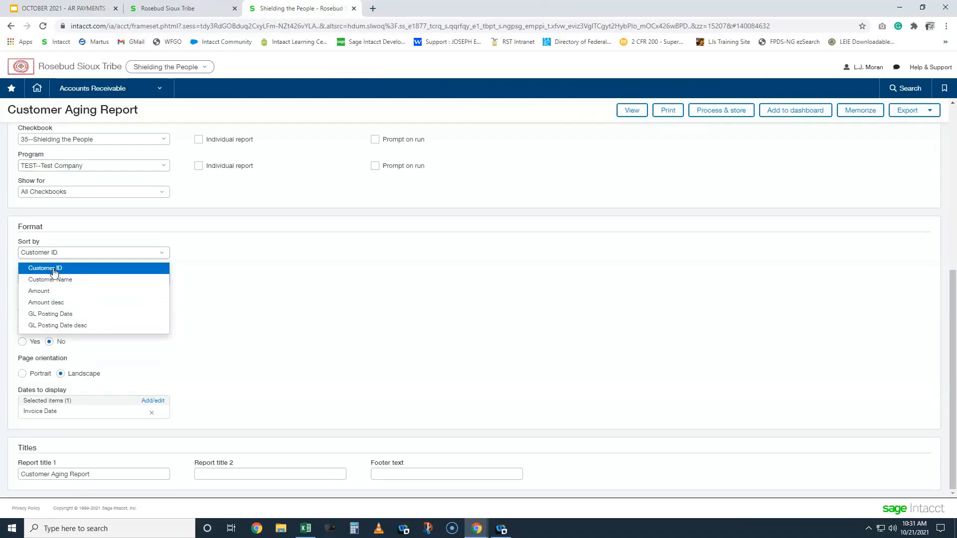
{"action": "left_click", "coordinate": [371, 289]}
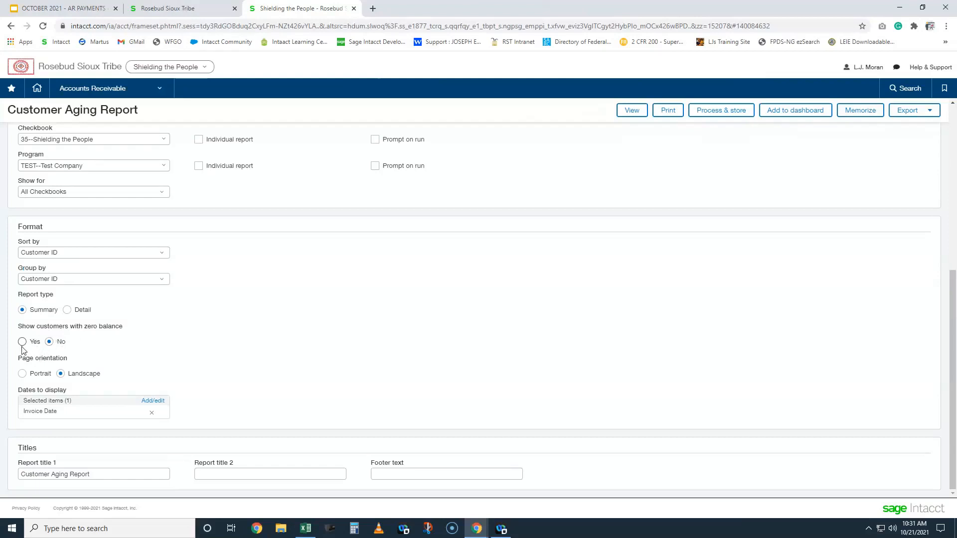
{"action": "left_click", "coordinate": [631, 110]}
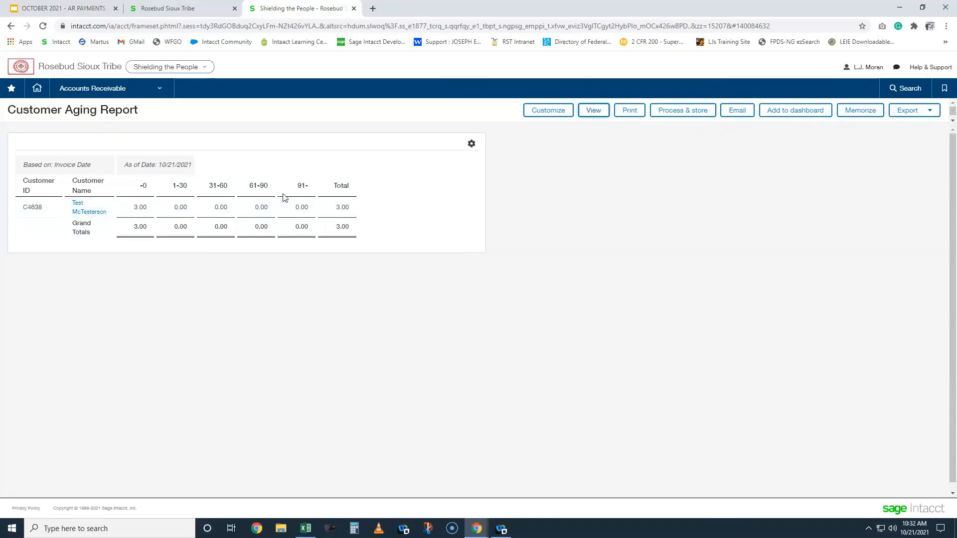
Change the Customer Aging Report's type to Detail and run it again.
{"action": "left_click", "coordinate": [528, 111]}
{"action": "scroll", "coordinate": [96, 364], "scroll_direction": "down", "scroll_amount": 3}
{"action": "scroll", "coordinate": [96, 364], "scroll_direction": "down", "scroll_amount": 1}
{"action": "left_click", "coordinate": [67, 408]}
{"action": "left_click", "coordinate": [632, 110]}
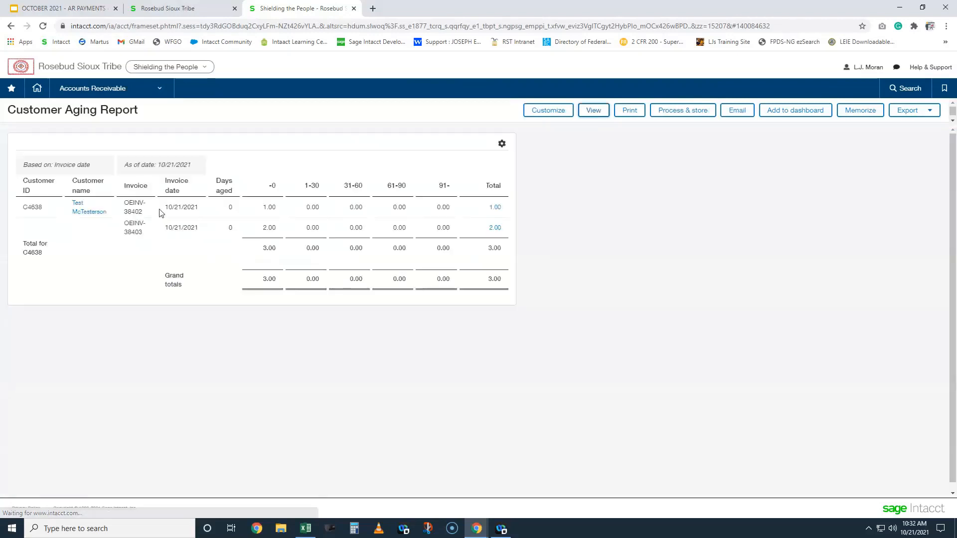
Examine the invoice numbers, days aged and current-period amounts of the two invoices in the detailed aging report.
{"action": "left_click_drag", "start_coordinate": [149, 216], "coordinate": [124, 200]}
{"action": "left_click_drag", "start_coordinate": [145, 232], "coordinate": [134, 223]}
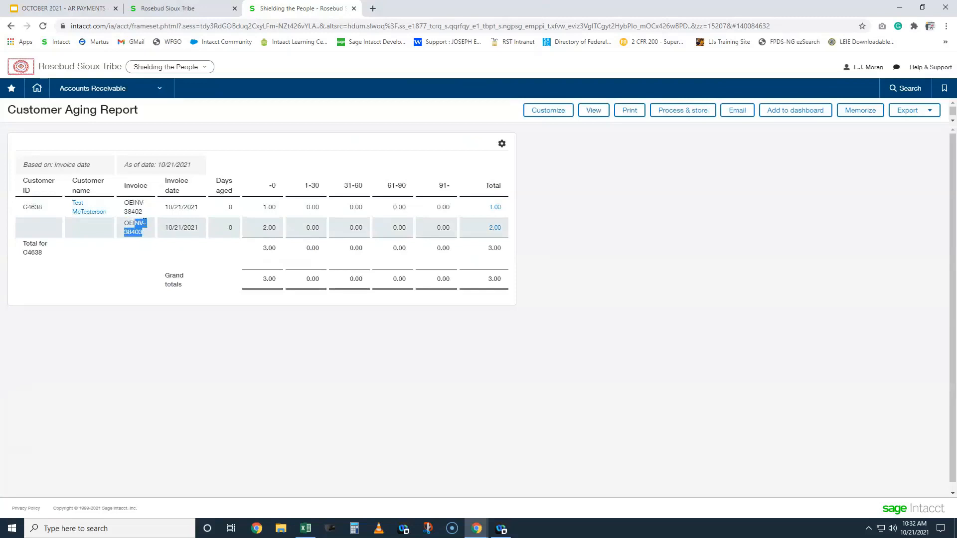
{"action": "double_click", "coordinate": [229, 206]}
{"action": "double_click", "coordinate": [229, 228]}
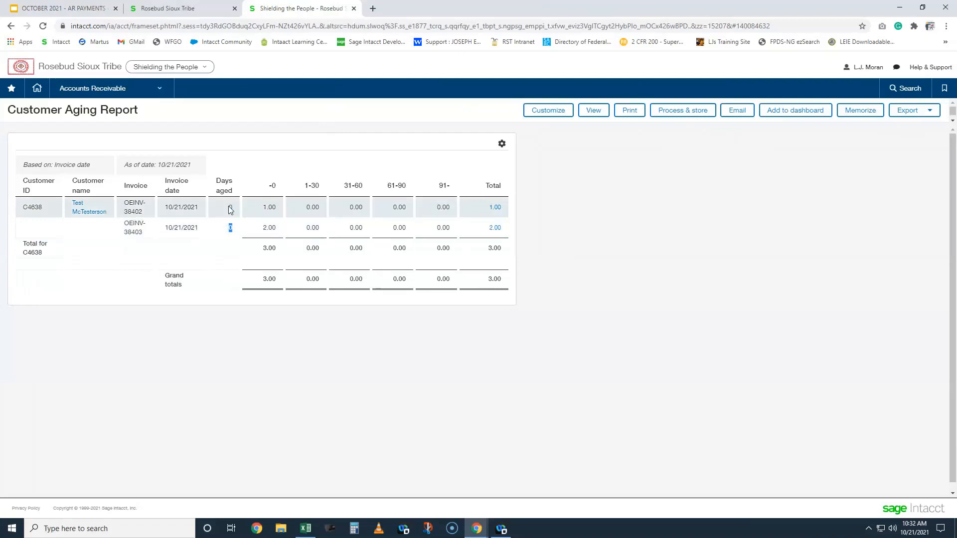
{"action": "left_click", "coordinate": [269, 211]}
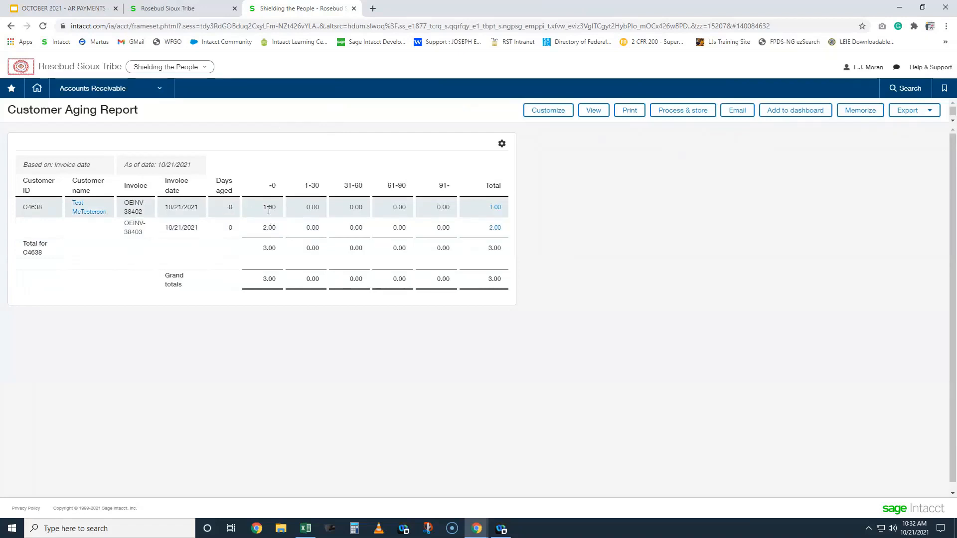
{"action": "double_click", "coordinate": [265, 228]}
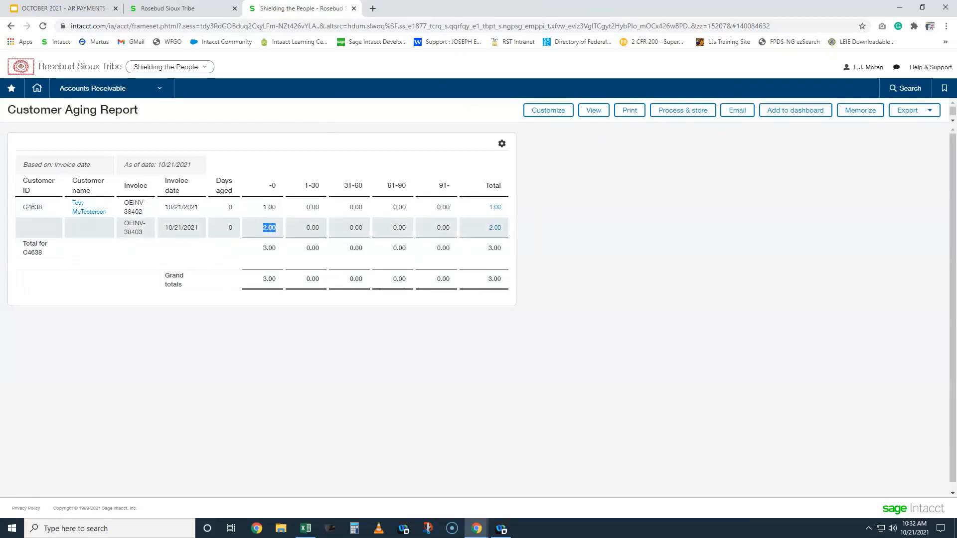
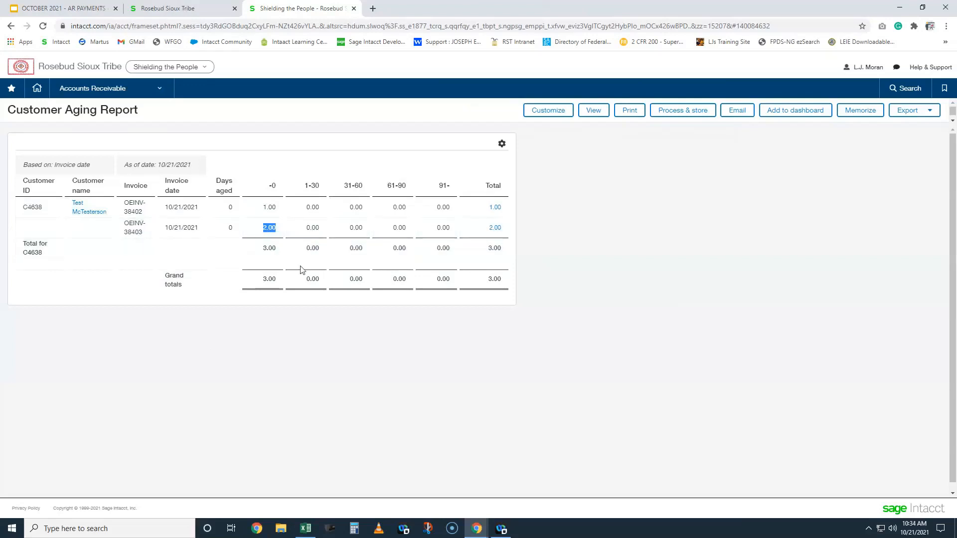
Compare the aging report's total with the balance of account 13000 in the General Ledger Report.
{"action": "left_click", "coordinate": [187, 15]}
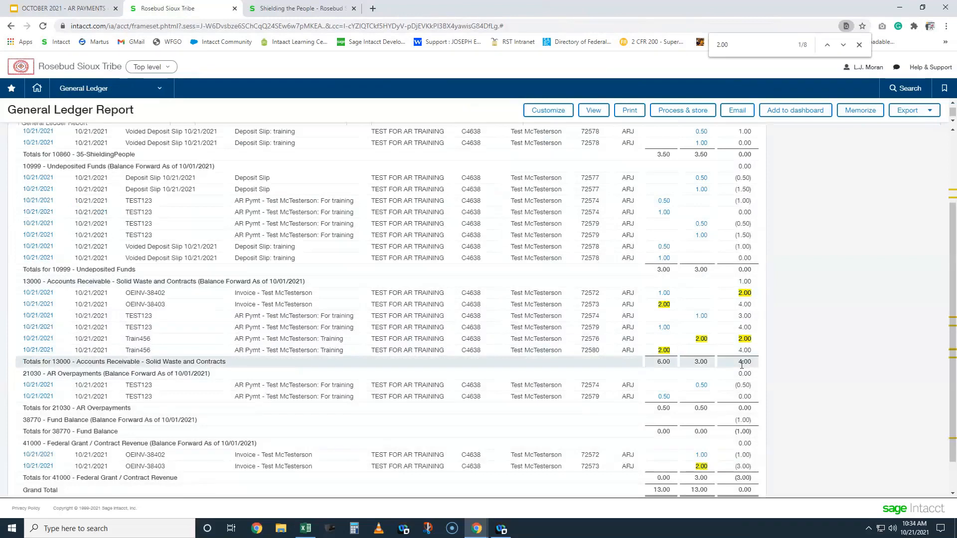
{"action": "left_click_drag", "start_coordinate": [736, 366], "coordinate": [751, 360]}
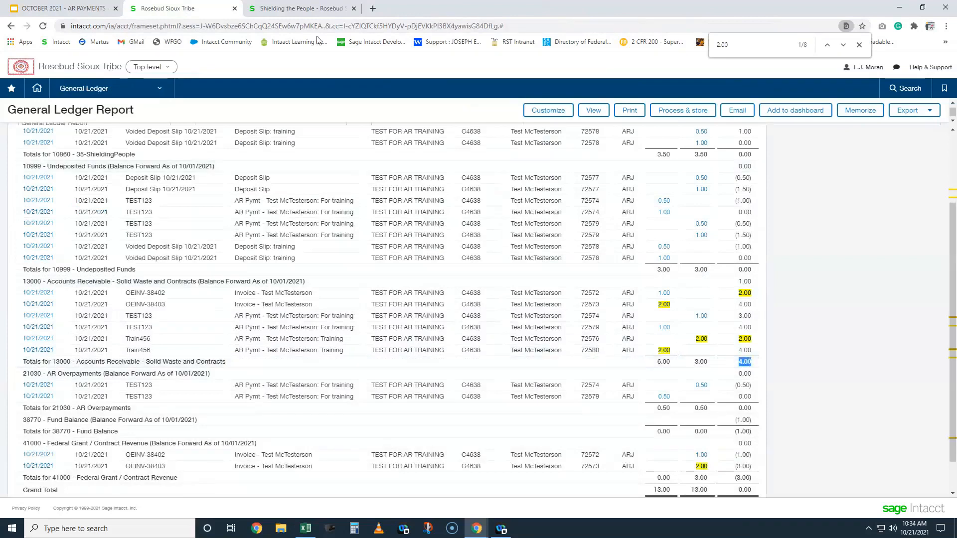
{"action": "left_click", "coordinate": [304, 9]}
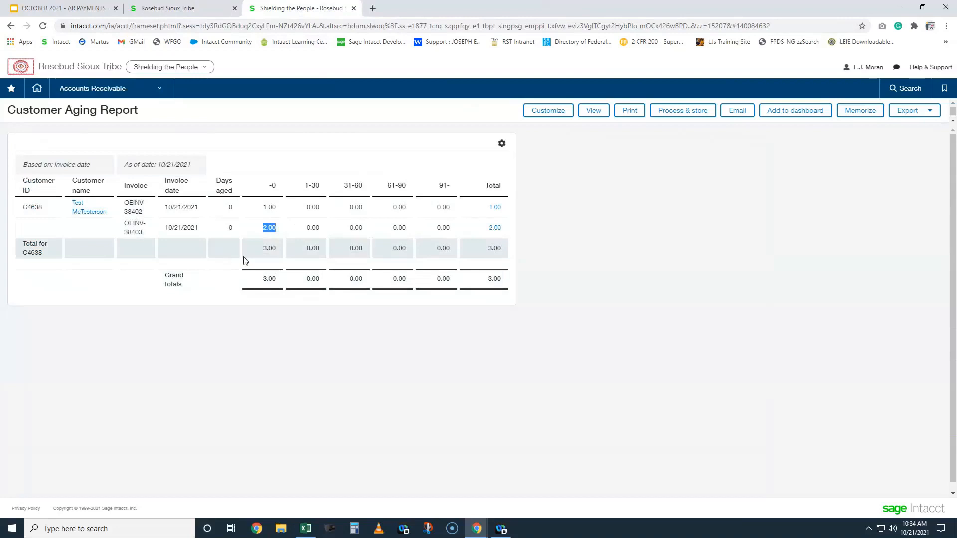
Create a new AR adjustment for the test customer with the type Credit Memo.
{"action": "left_click", "coordinate": [104, 90]}
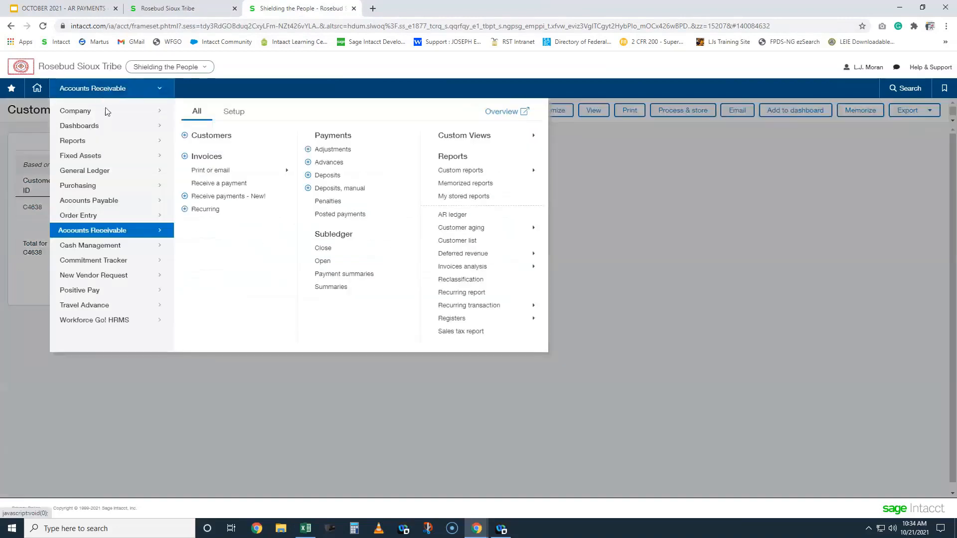
{"action": "left_click", "coordinate": [309, 150]}
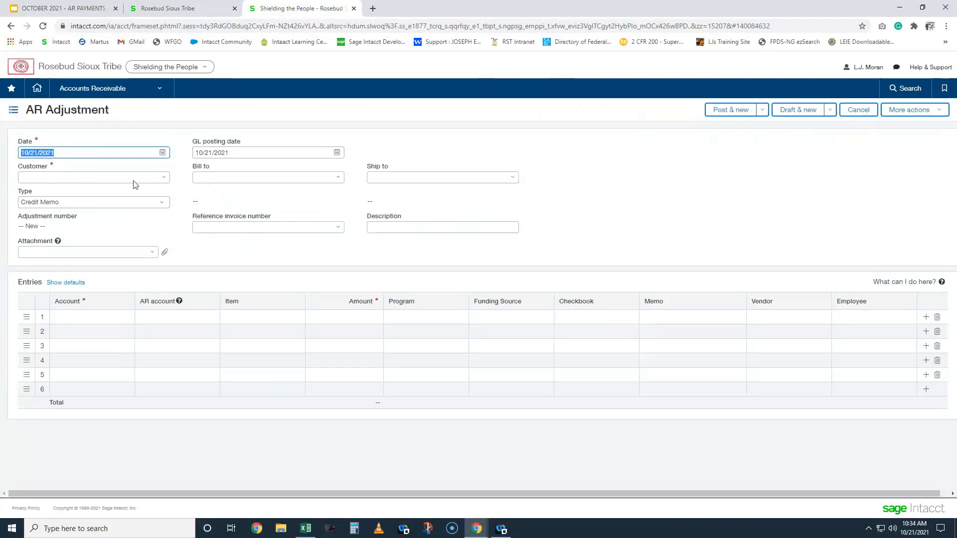
{"action": "left_click", "coordinate": [73, 177]}
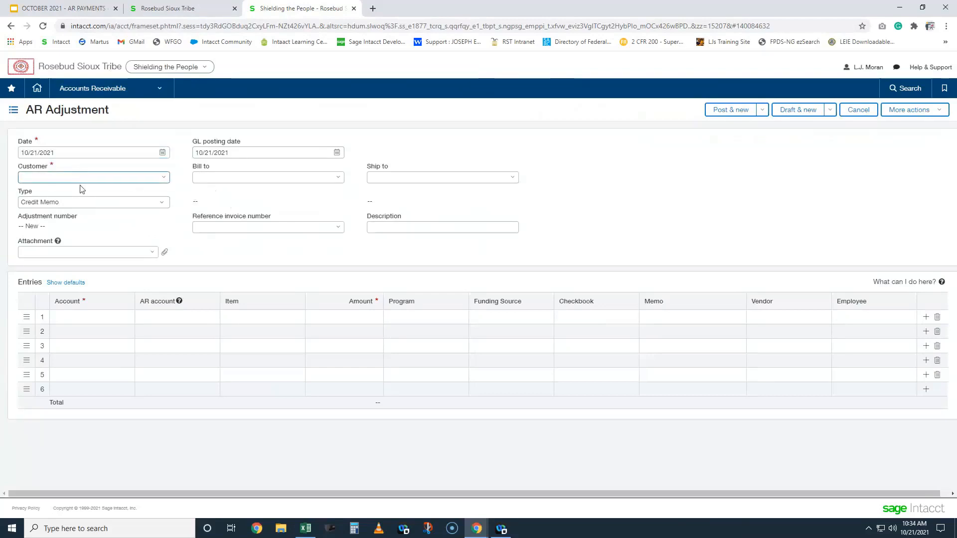
{"action": "type", "text": "t McTest"}
{"action": "left_click", "coordinate": [82, 208]}
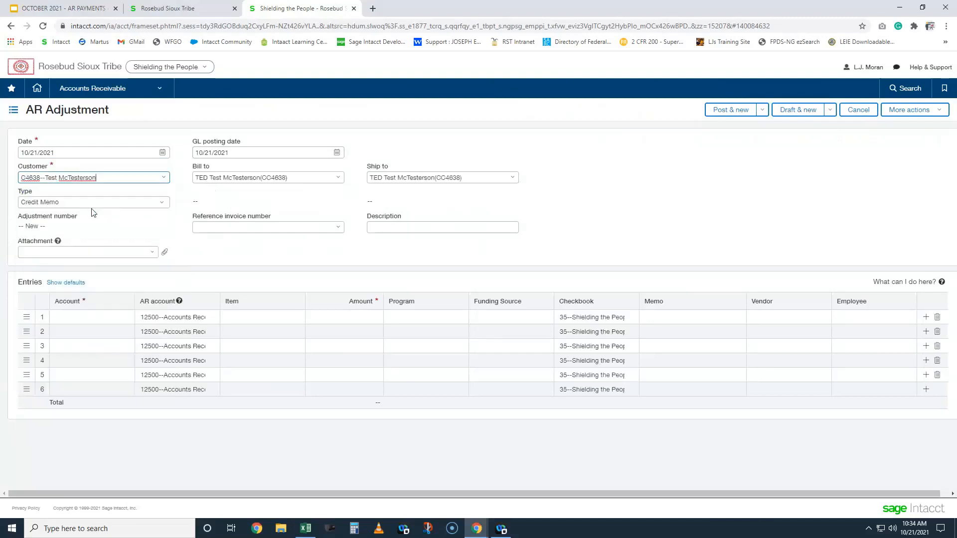
{"action": "left_click", "coordinate": [53, 203]}
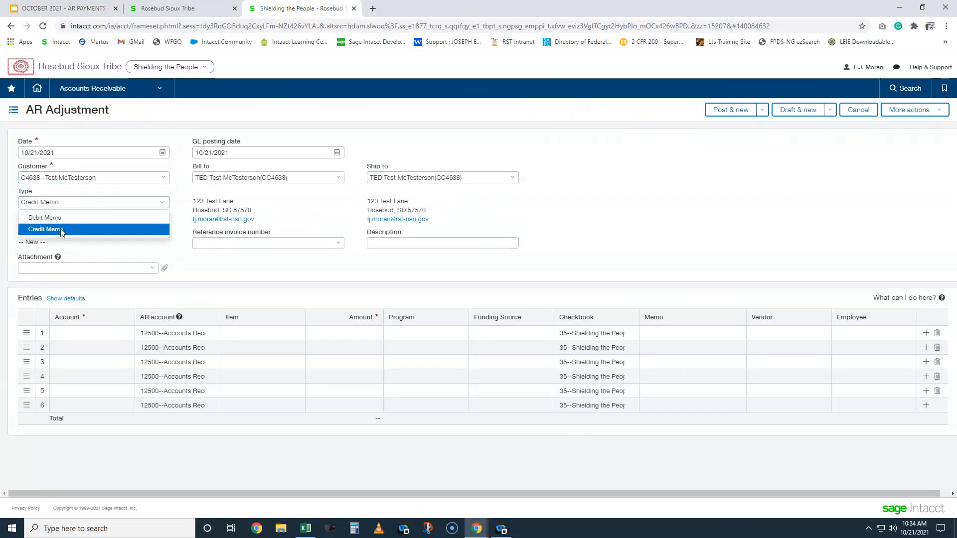
{"action": "left_click", "coordinate": [65, 229]}
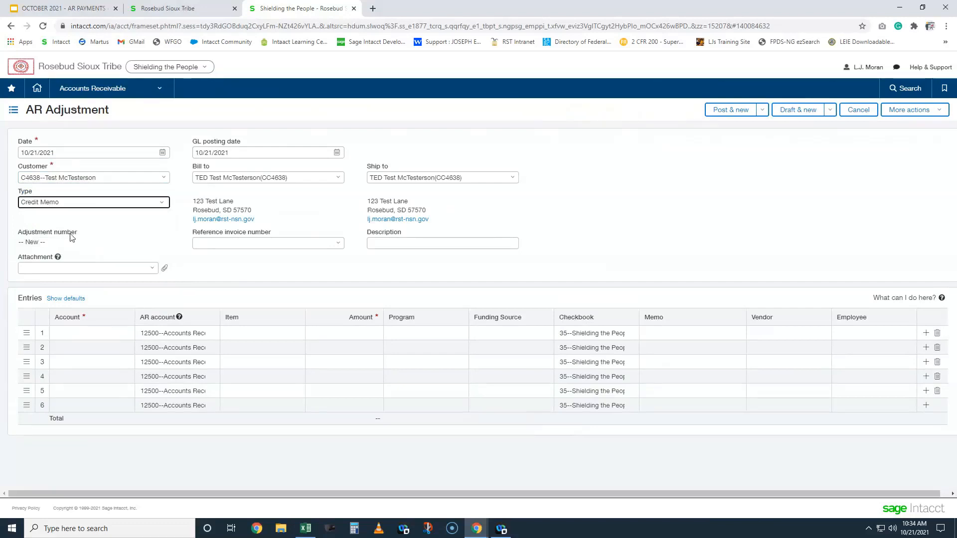
Set the credit memo's reference invoice number to OEINV-38402.
{"action": "left_click", "coordinate": [277, 244]}
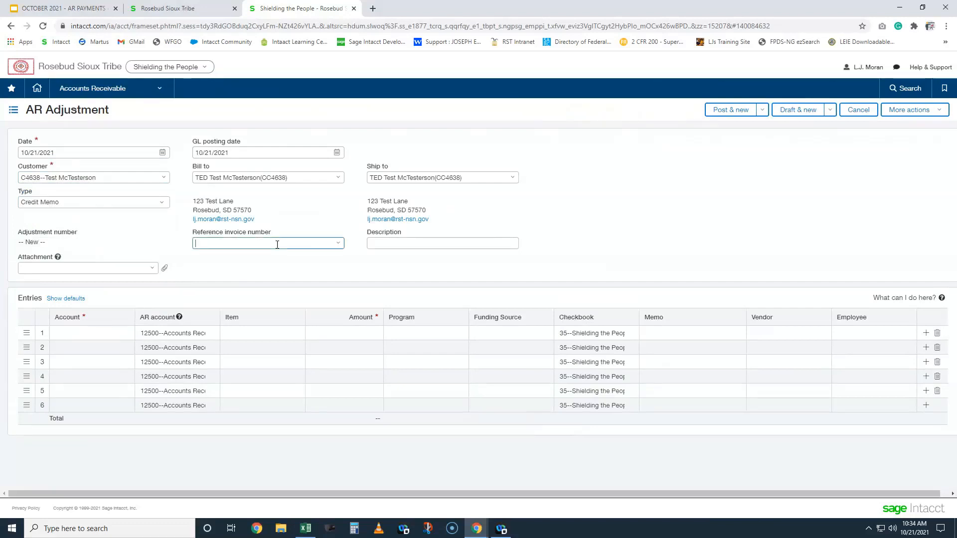
{"action": "type", "text": "oeinv"}
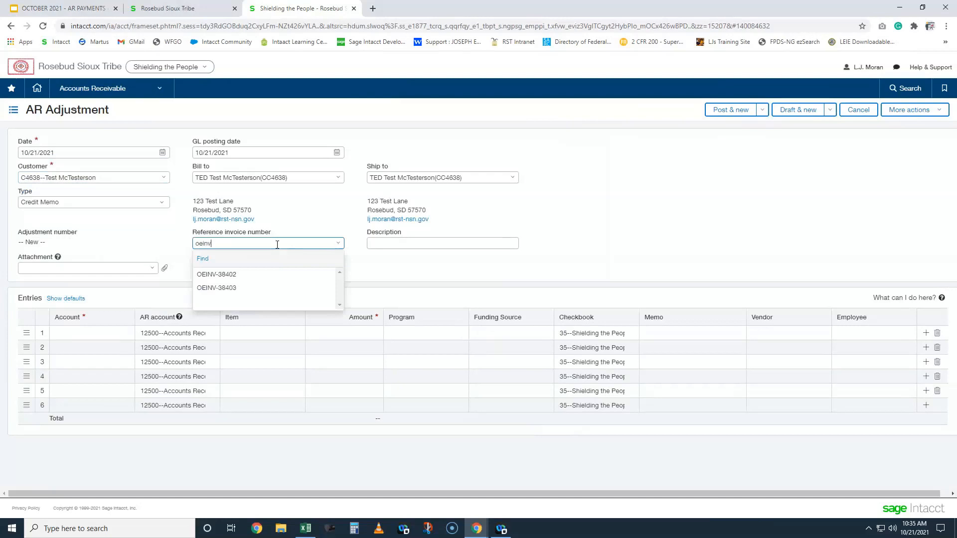
{"action": "left_click", "coordinate": [229, 275]}
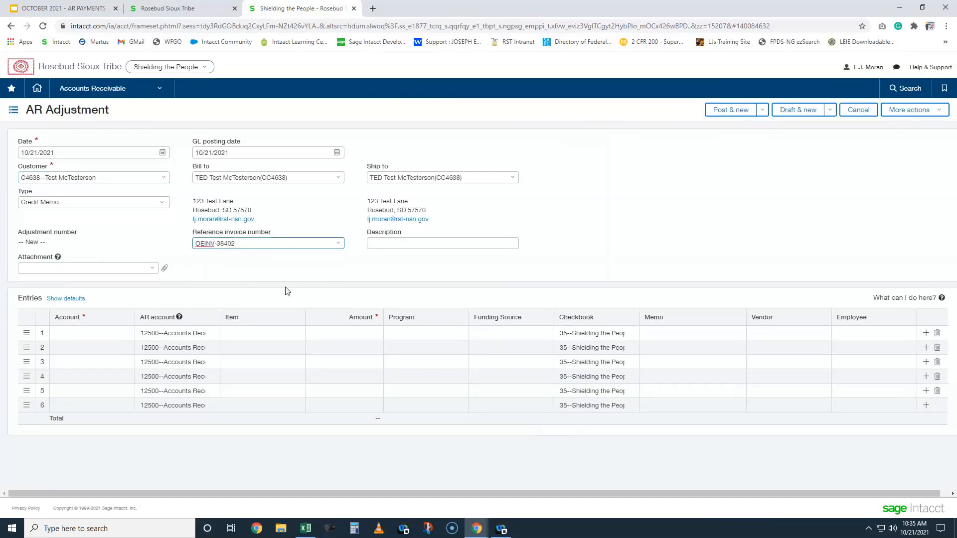
{"action": "left_click", "coordinate": [102, 265]}
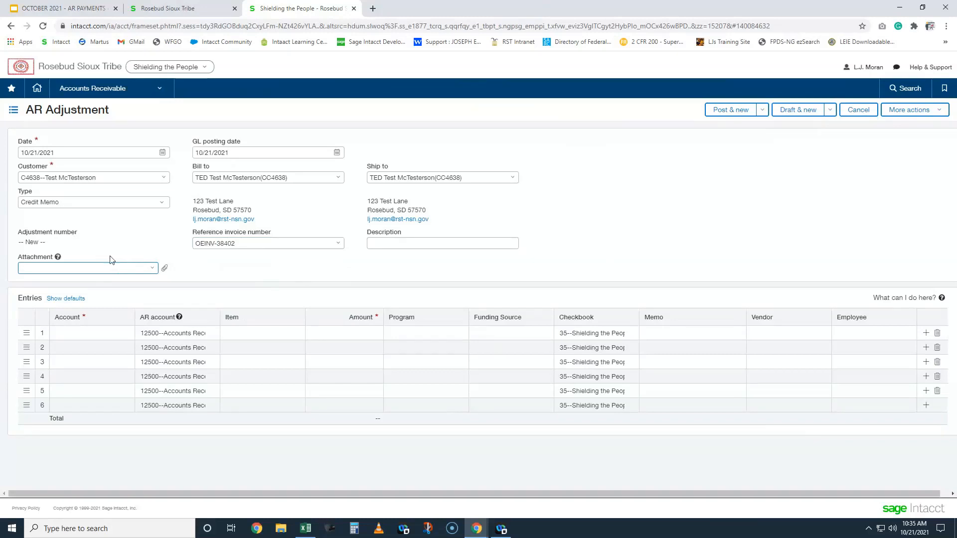
Set the first entry line's account and item both to 41000--Federal Grant / Contract Revenue.
{"action": "left_click", "coordinate": [98, 338]}
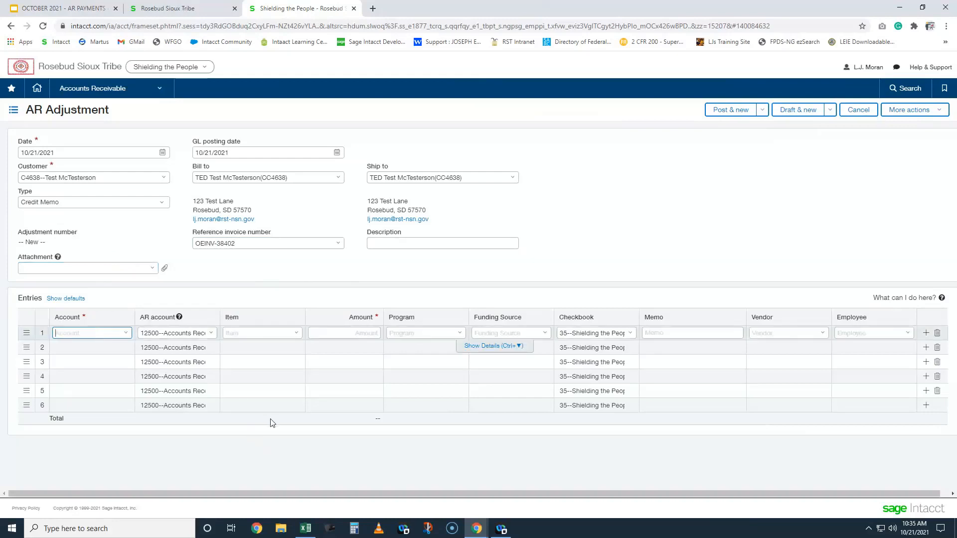
{"action": "type", "text": "41000"}
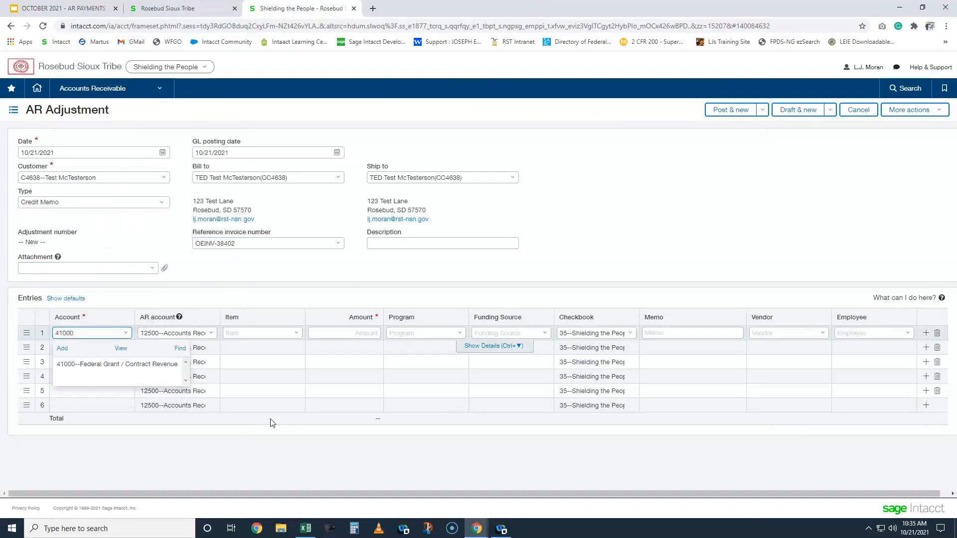
{"action": "left_click", "coordinate": [75, 364]}
{"action": "left_click", "coordinate": [266, 332]}
{"action": "type", "text": "4100"}
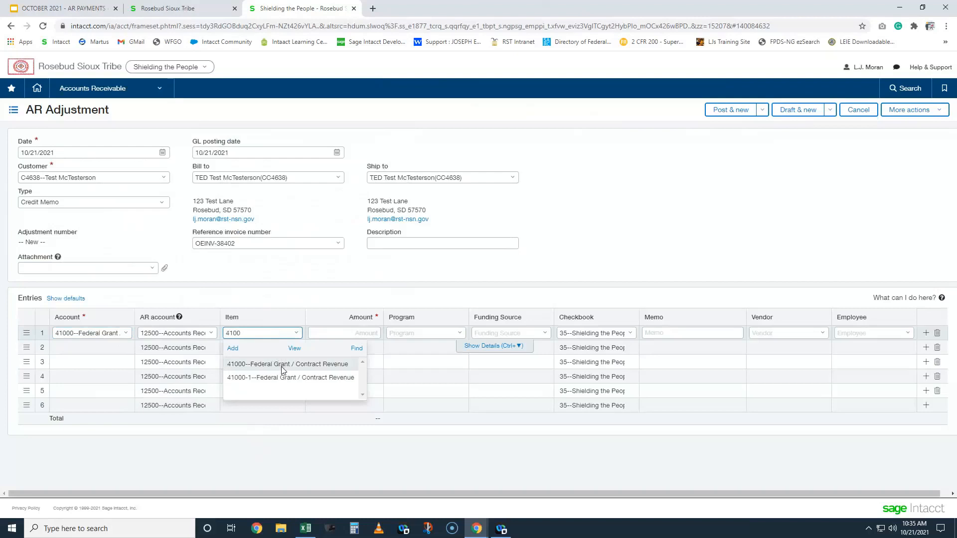
{"action": "left_click", "coordinate": [283, 368]}
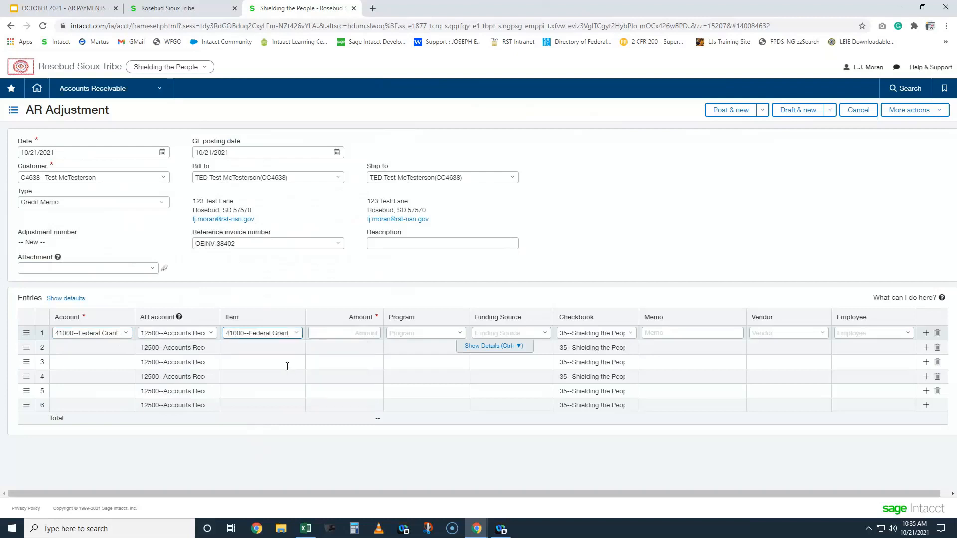
Give the entry line an amount of 1.00 and the funding source TEST FOR AR TRAINING, and post the adjustment.
{"action": "left_click", "coordinate": [361, 332]}
{"action": "type", "text": "1"}
{"action": "left_click", "coordinate": [512, 333]}
{"action": "type", "text": "test"}
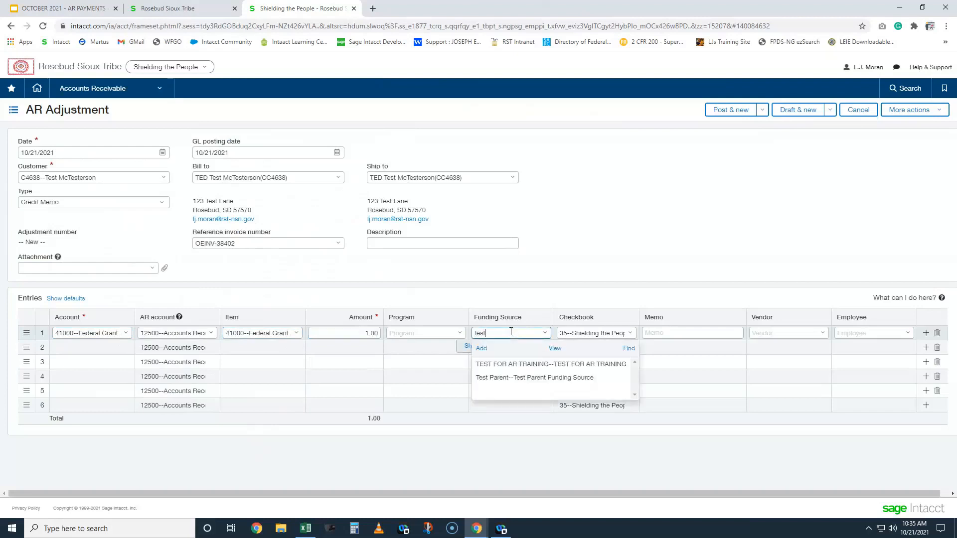
{"action": "left_click", "coordinate": [531, 366]}
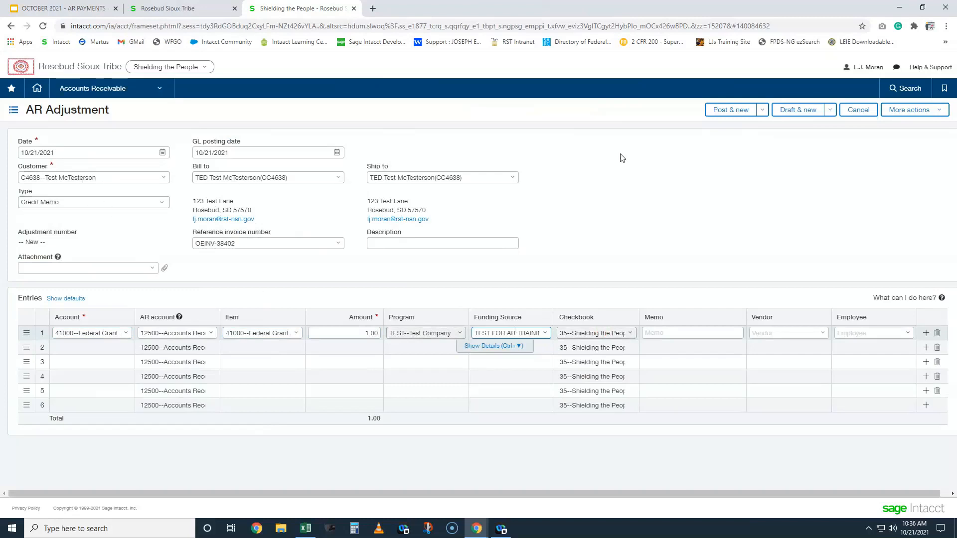
{"action": "left_click", "coordinate": [725, 111]}
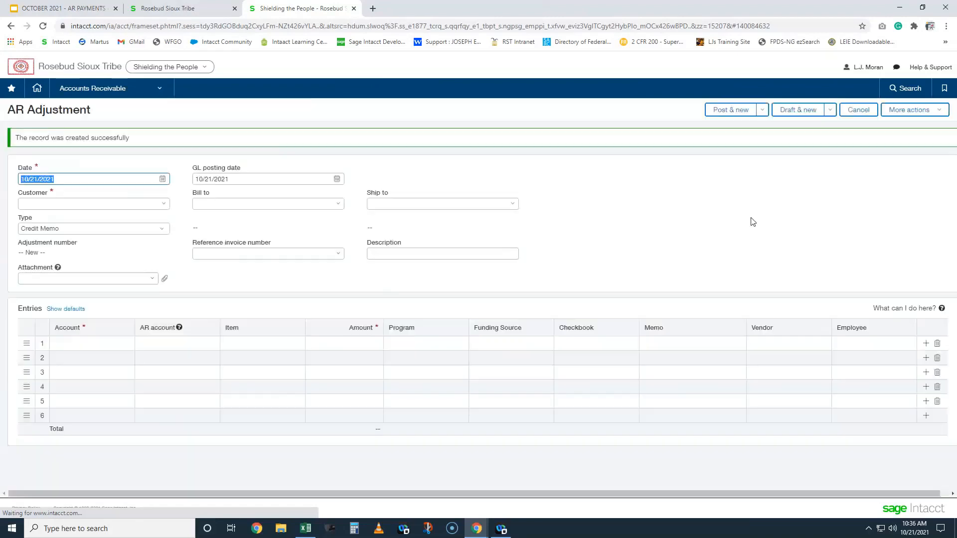
{"action": "left_click_drag", "start_coordinate": [29, 139], "coordinate": [118, 148]}
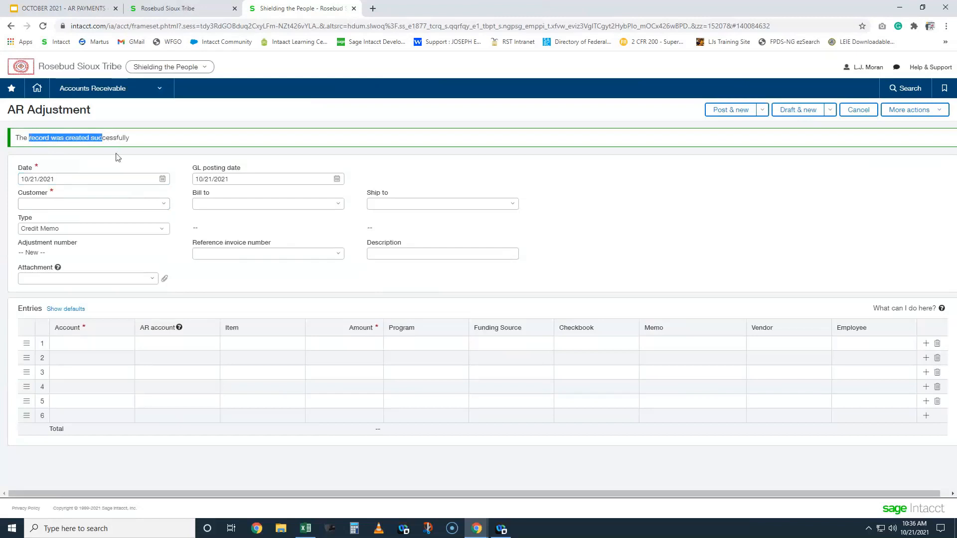
Start a received payment for the test customer in the undeposited funds account 10999--Undeposited Funds.
{"action": "left_click", "coordinate": [100, 91]}
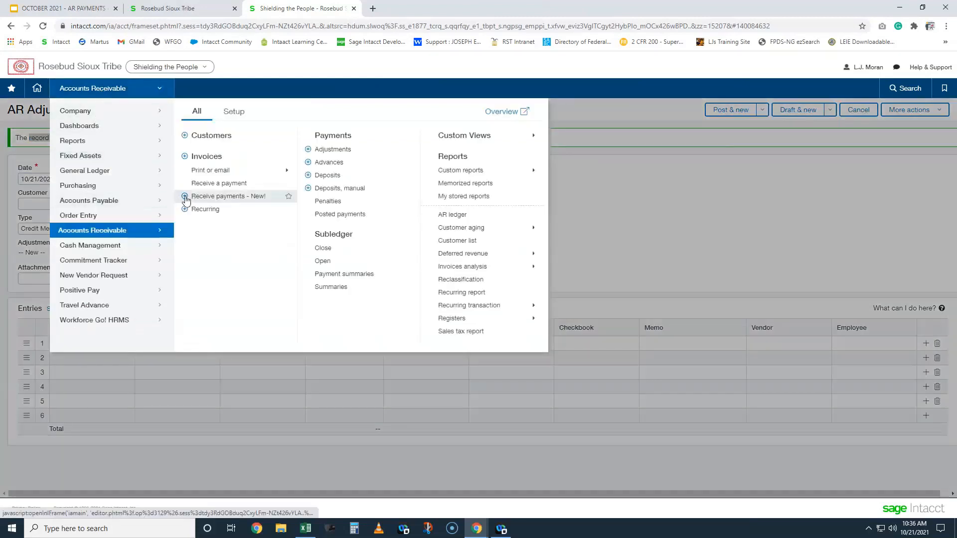
{"action": "left_click", "coordinate": [220, 196]}
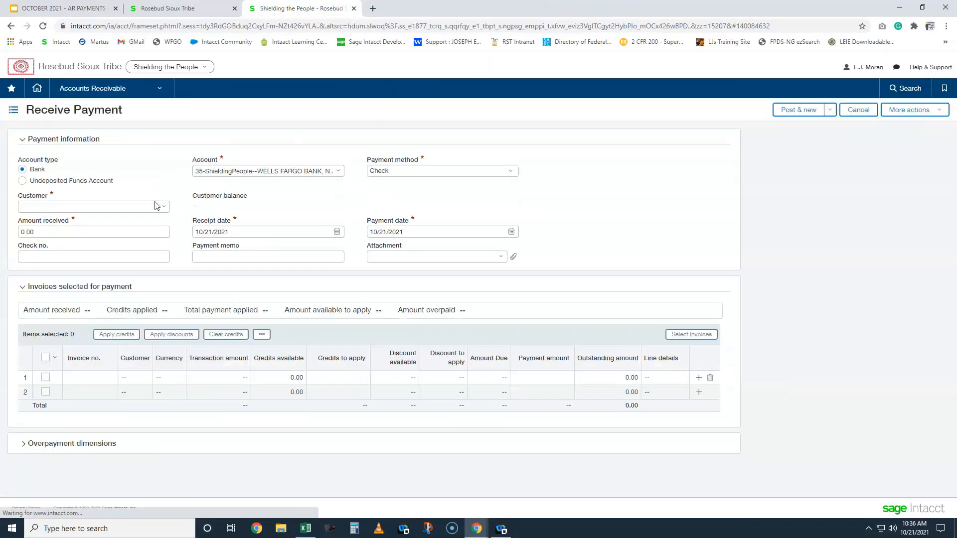
{"action": "left_click", "coordinate": [22, 180]}
{"action": "left_click", "coordinate": [278, 171]}
{"action": "type", "text": "1099"}
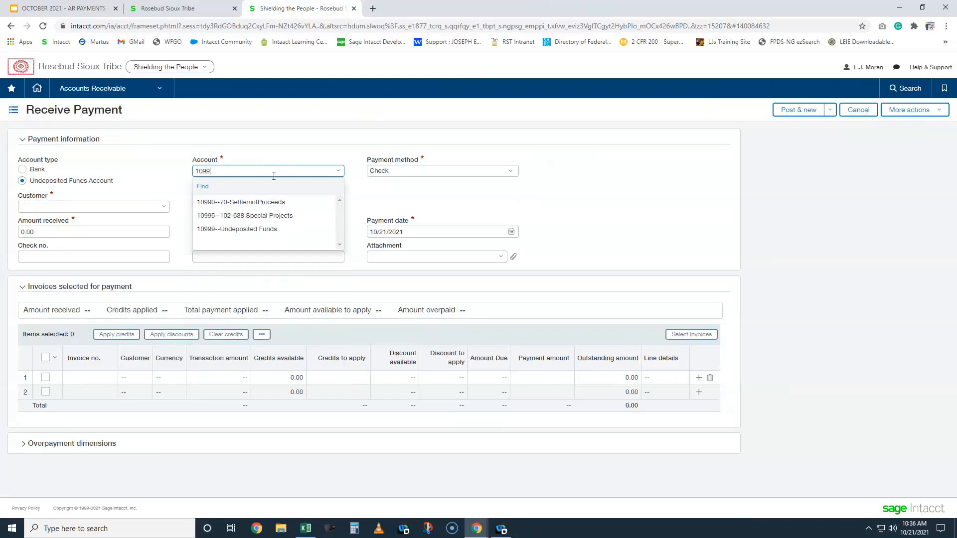
{"action": "left_click", "coordinate": [246, 228]}
{"action": "left_click", "coordinate": [82, 208]}
{"action": "type", "text": "test"}
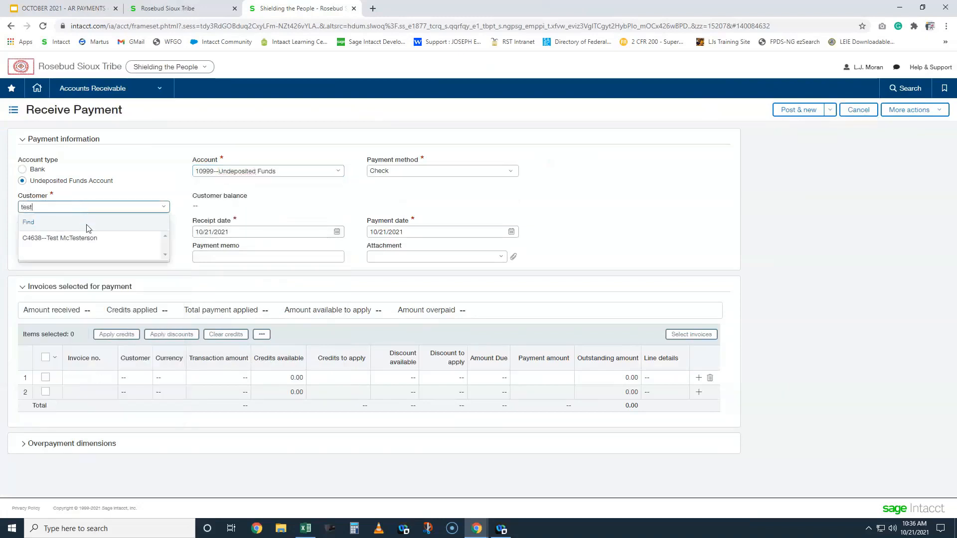
{"action": "left_click", "coordinate": [87, 237]}
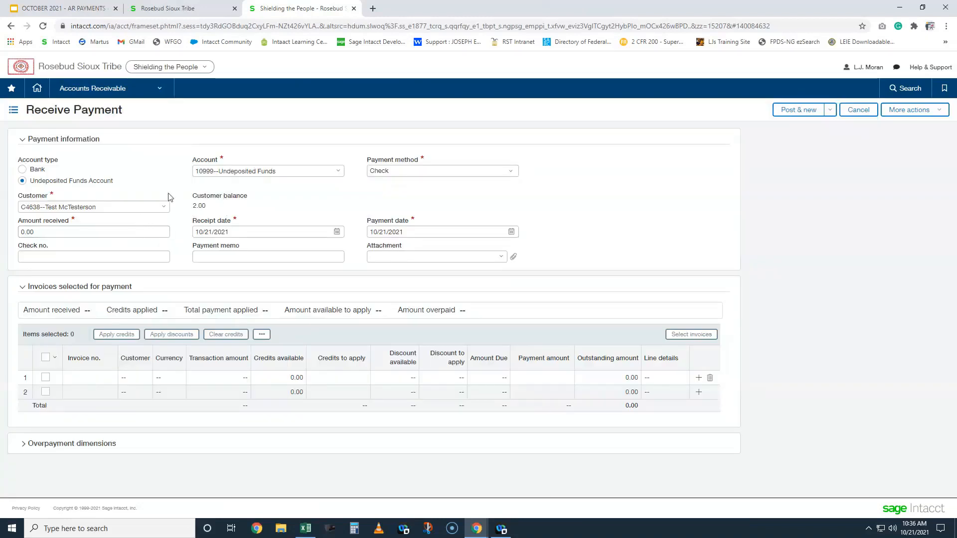
Add open invoice OEINV-38402 to the test customer's payment.
{"action": "left_click", "coordinate": [688, 341]}
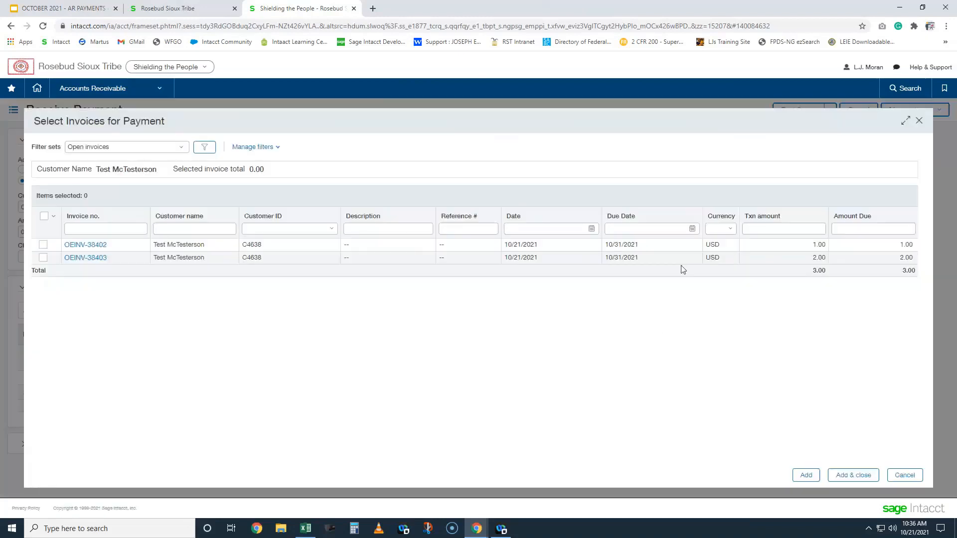
{"action": "left_click", "coordinate": [43, 244]}
{"action": "left_click", "coordinate": [842, 478]}
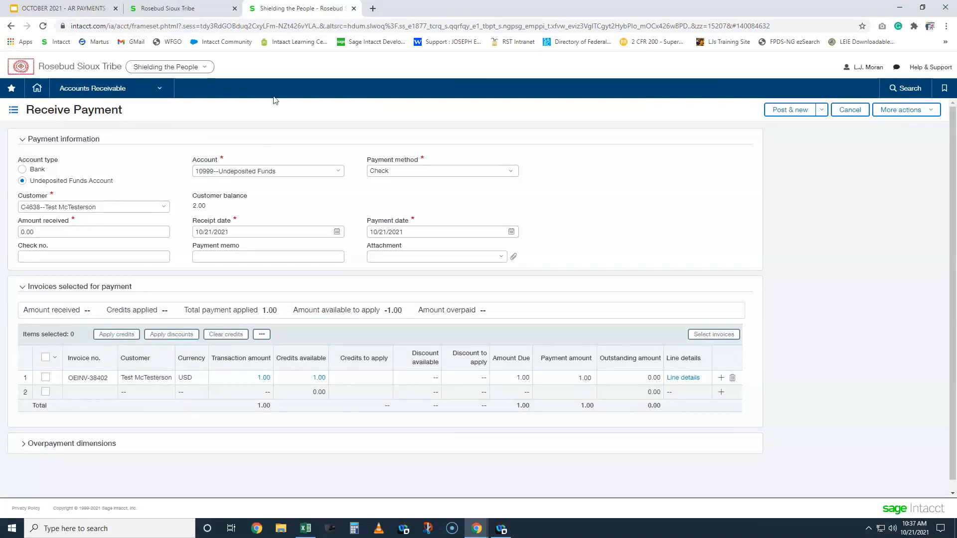
Rerun the General Ledger report with the account range starting at 13000, keeping the TEST FOR AR TRAINING funding source.
{"action": "left_click", "coordinate": [170, 8]}
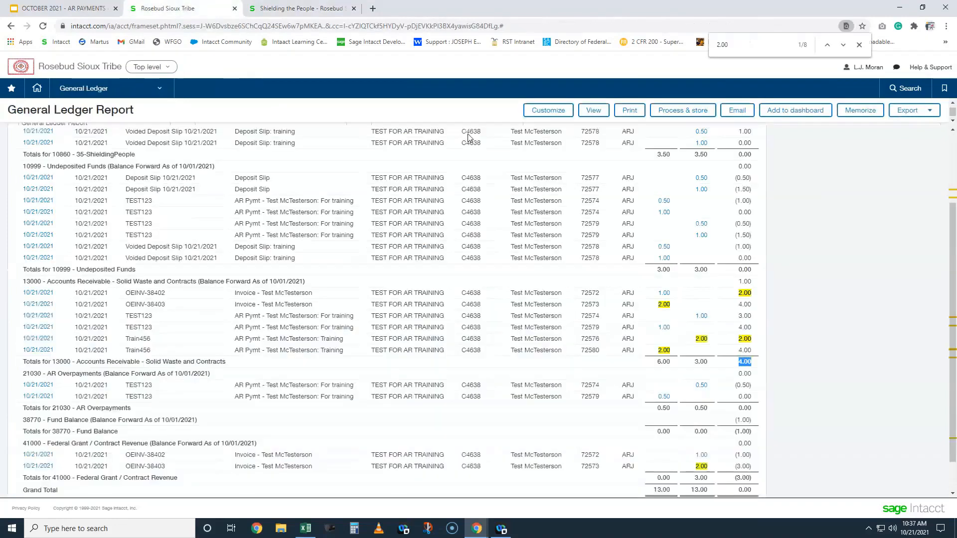
{"action": "left_click", "coordinate": [548, 110]}
{"action": "scroll", "coordinate": [173, 264], "scroll_direction": "up", "scroll_amount": 10}
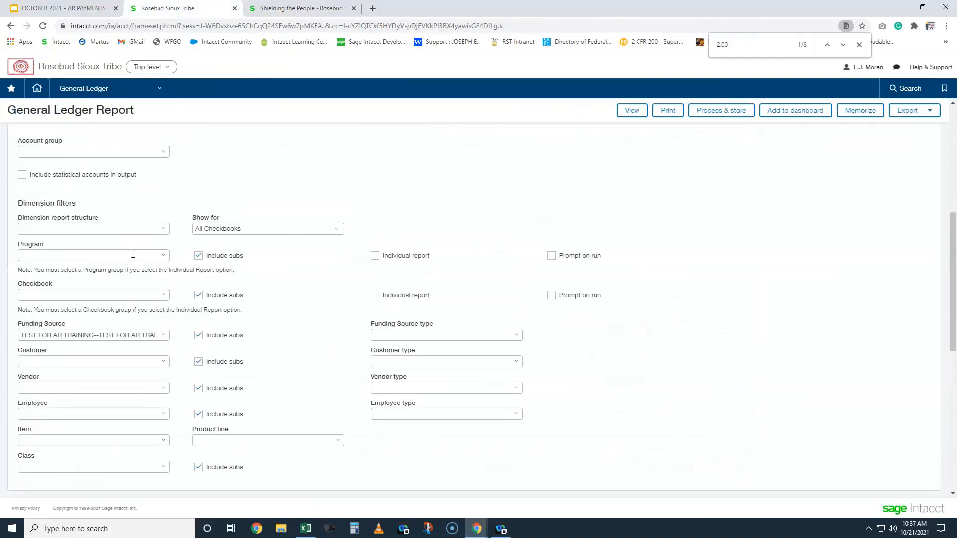
{"action": "left_click", "coordinate": [22, 144]}
{"action": "left_click", "coordinate": [62, 171]}
{"action": "type", "text": "1"}
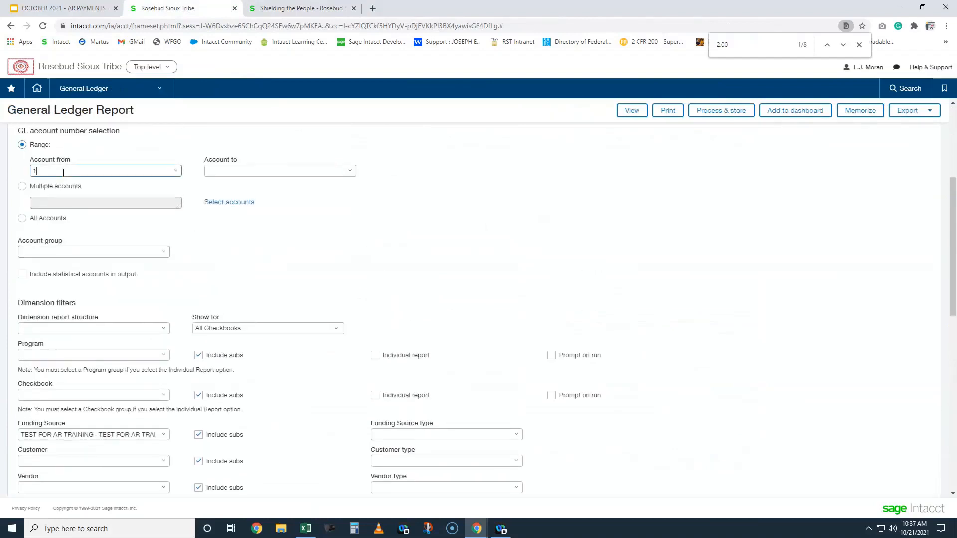
{"action": "type", "text": "3000"}
{"action": "left_click", "coordinate": [87, 202]}
{"action": "left_click", "coordinate": [629, 112]}
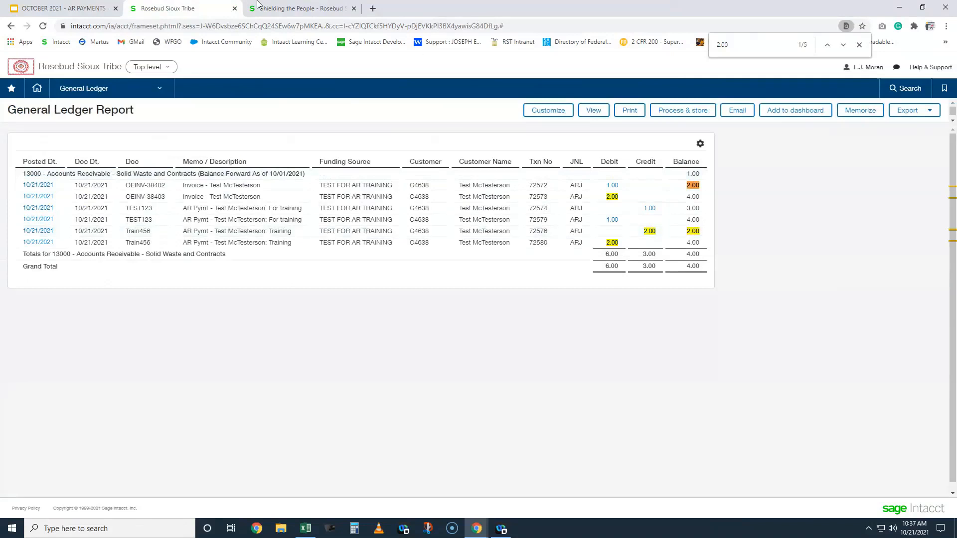
Start a Customer Aging report in the Shielding the People entity, limited to the test customer.
{"action": "left_click", "coordinate": [305, 10]}
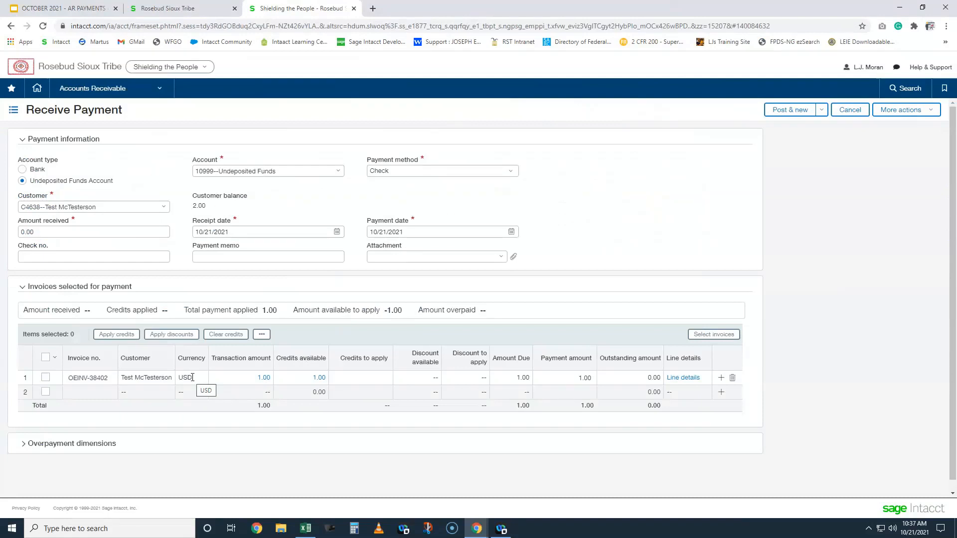
{"action": "left_click", "coordinate": [102, 95]}
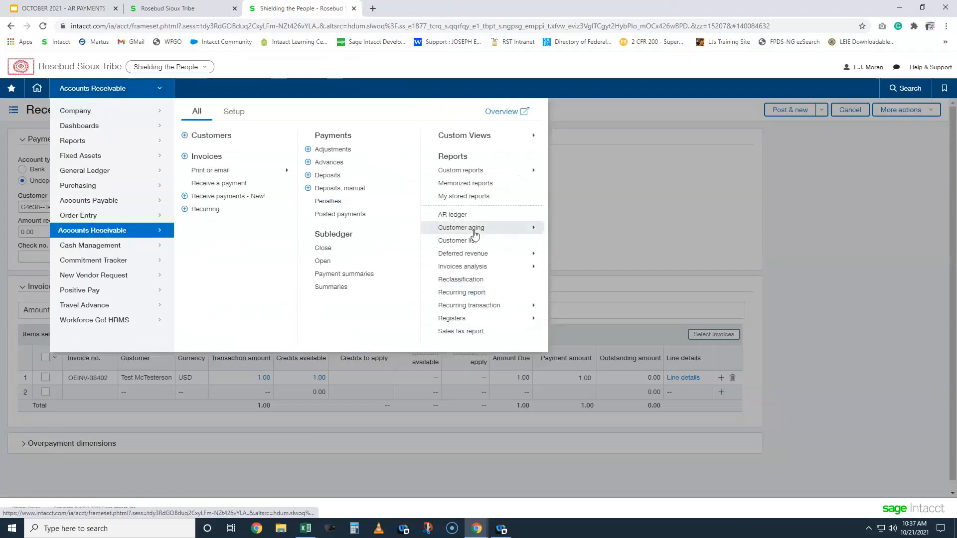
{"action": "mouse_move", "coordinate": [475, 233]}
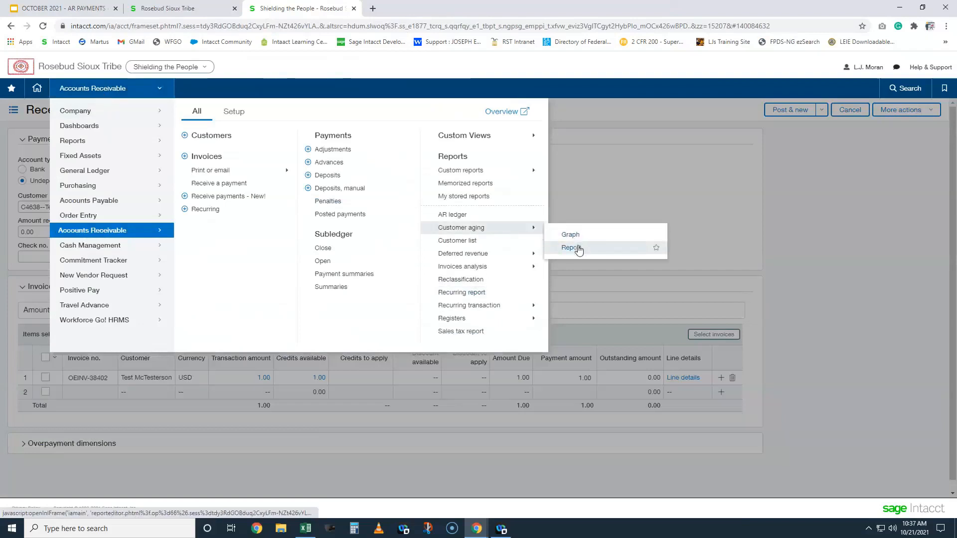
{"action": "left_click", "coordinate": [578, 249]}
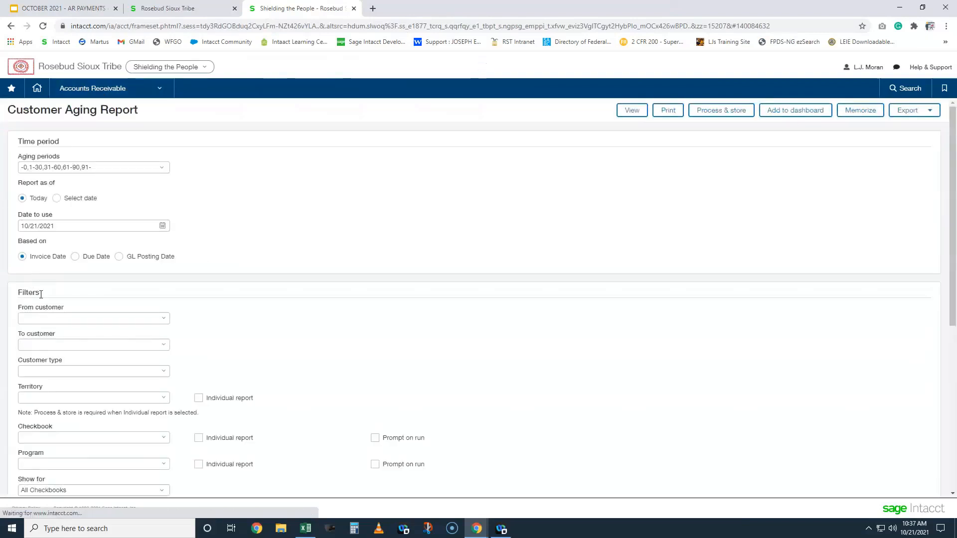
{"action": "left_click", "coordinate": [79, 318]}
{"action": "type", "text": "test"}
{"action": "left_click", "coordinate": [78, 349]}
Filter the aging report to checkbook 35--Shielding the People and program TEST--Test Company, and examine its invoice and adjustment lines.
{"action": "left_click", "coordinate": [64, 437]}
{"action": "type", "text": "35"}
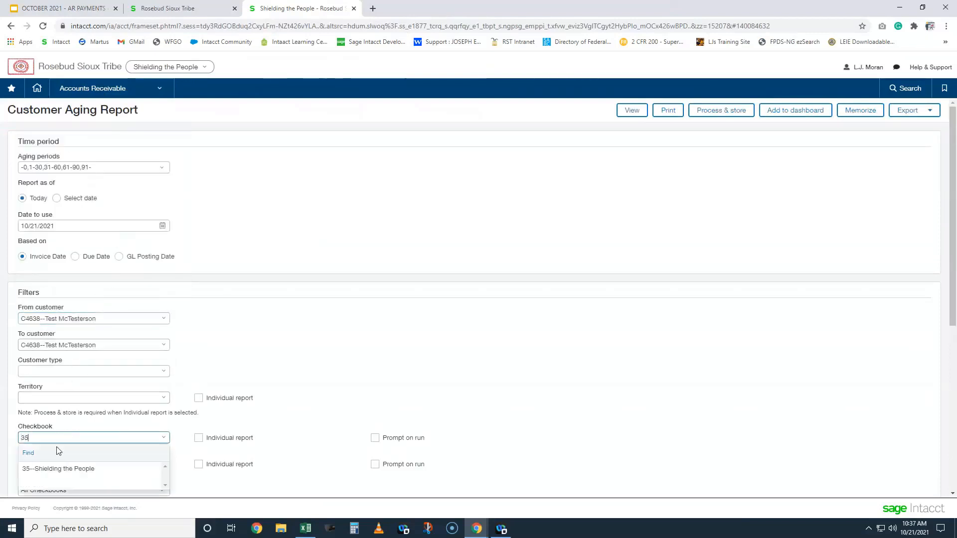
{"action": "left_click", "coordinate": [58, 468]}
{"action": "left_click", "coordinate": [53, 464]}
{"action": "type", "text": "test"}
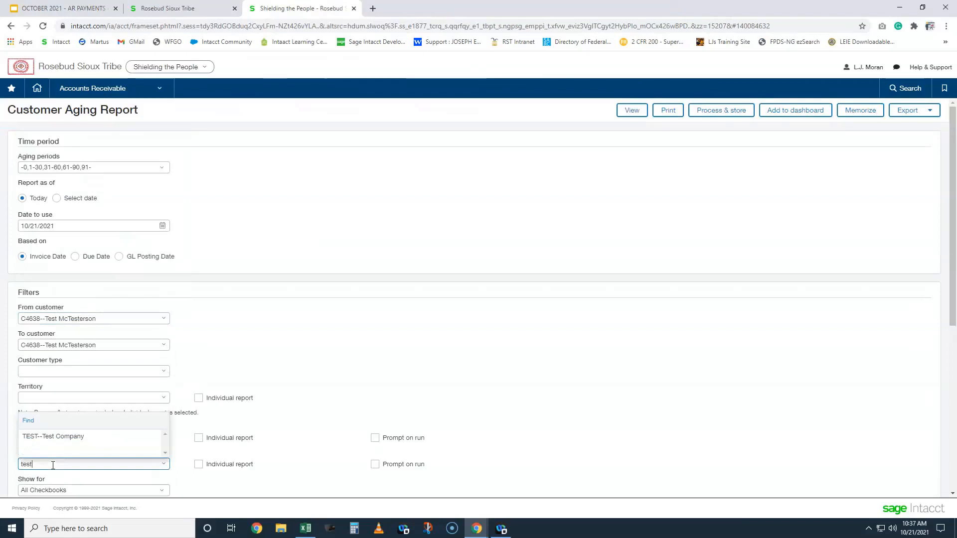
{"action": "left_click", "coordinate": [54, 436]}
{"action": "left_click", "coordinate": [638, 114]}
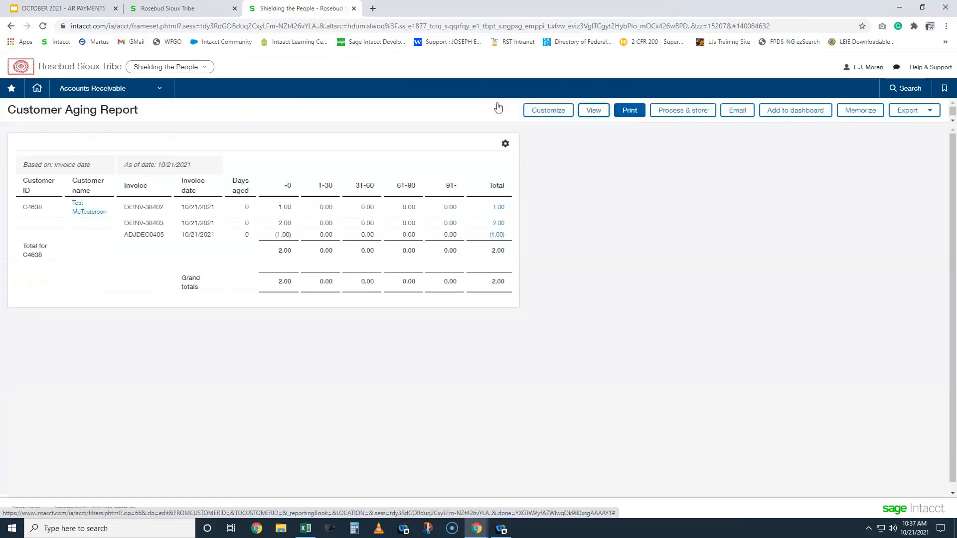
{"action": "left_click_drag", "start_coordinate": [278, 206], "coordinate": [290, 209]}
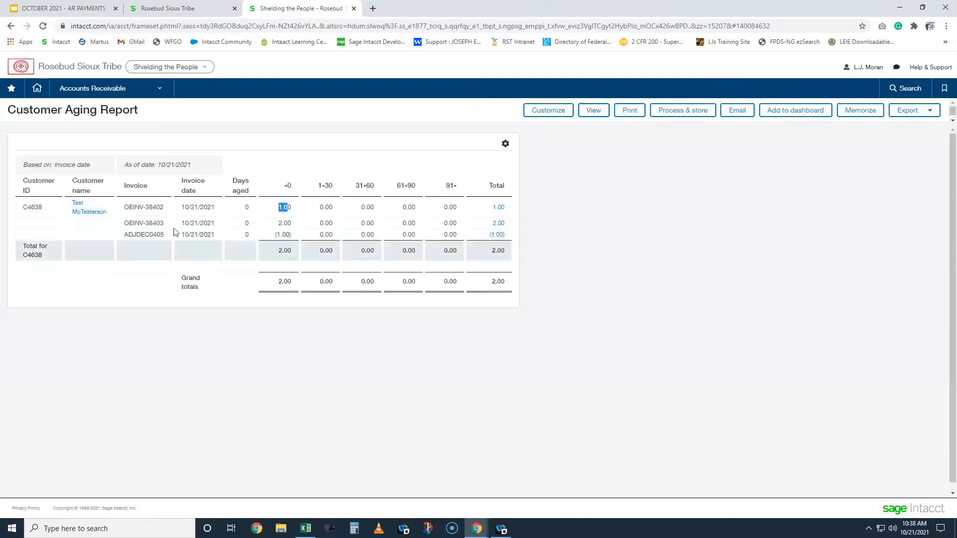
{"action": "left_click_drag", "start_coordinate": [134, 235], "coordinate": [296, 240]}
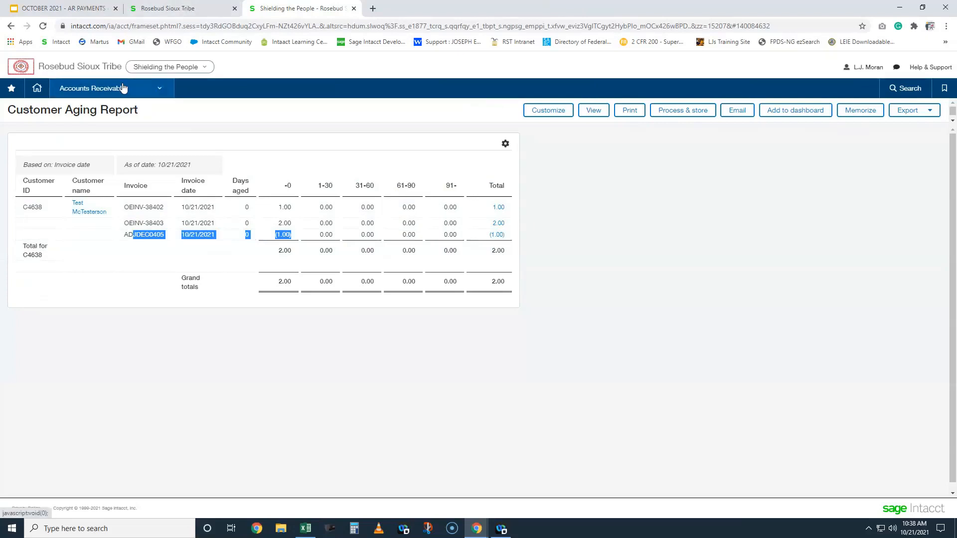
Create a new received payment for the test customer using the undeposited funds account 10999--Undeposited Funds.
{"action": "left_click", "coordinate": [150, 88]}
{"action": "left_click", "coordinate": [185, 197]}
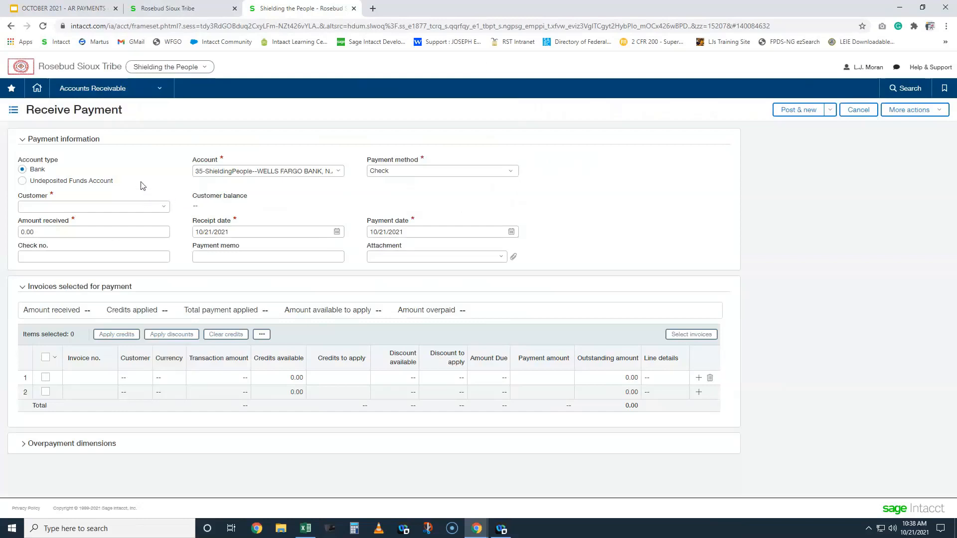
{"action": "left_click", "coordinate": [22, 181]}
{"action": "left_click", "coordinate": [244, 170]}
{"action": "type", "text": "10999"}
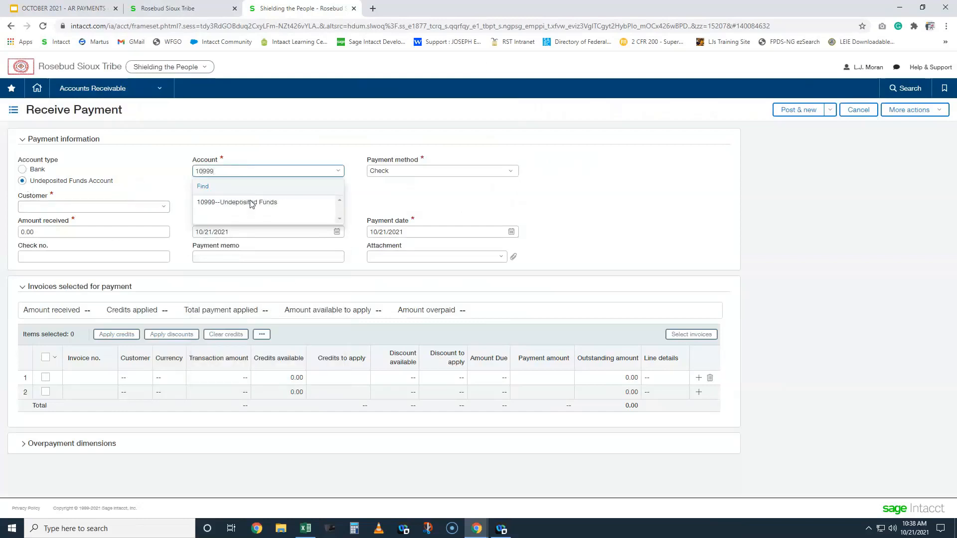
{"action": "left_click", "coordinate": [252, 202]}
{"action": "left_click", "coordinate": [66, 209]}
{"action": "type", "text": "test"}
{"action": "left_click", "coordinate": [79, 238]}
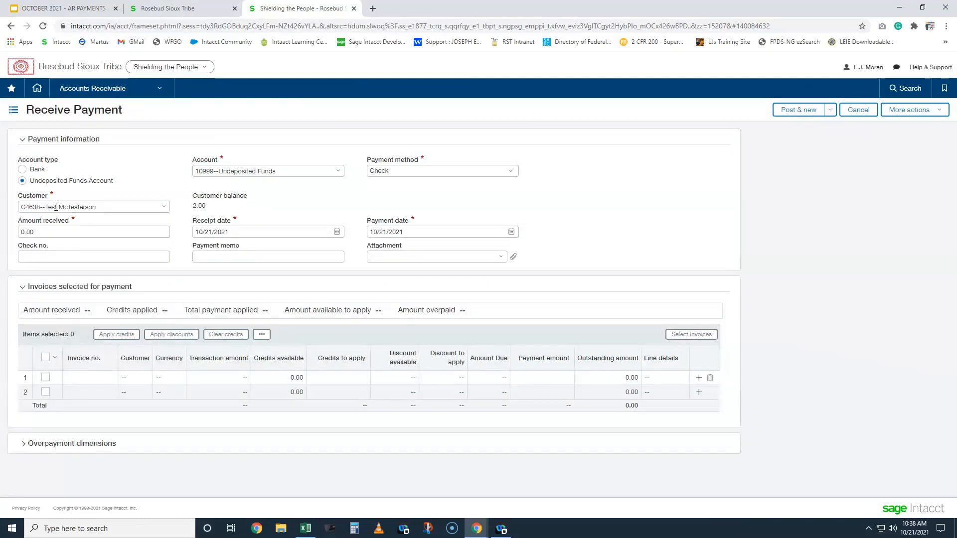
Select open invoice OEINV-38402 for the new payment.
{"action": "left_click", "coordinate": [705, 334]}
{"action": "left_click", "coordinate": [44, 245]}
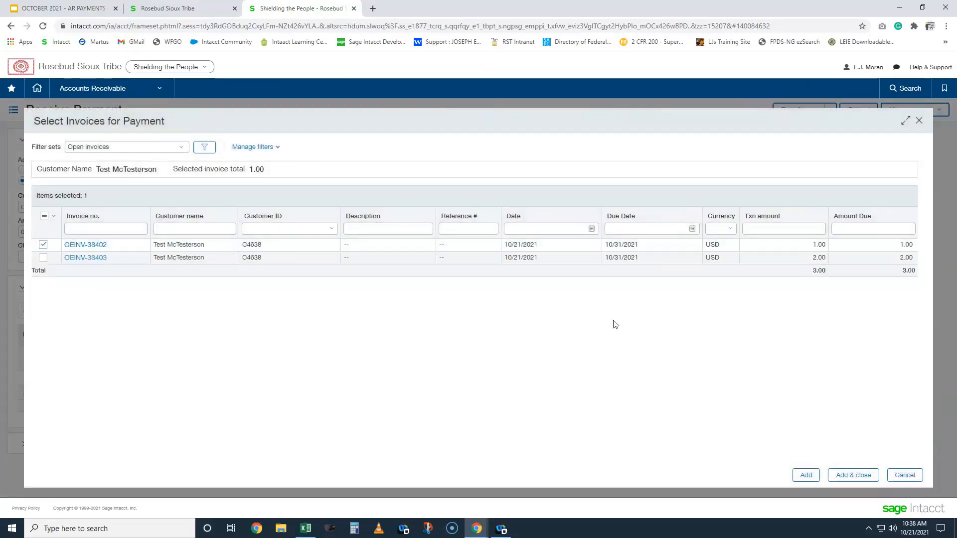
{"action": "left_click", "coordinate": [851, 476]}
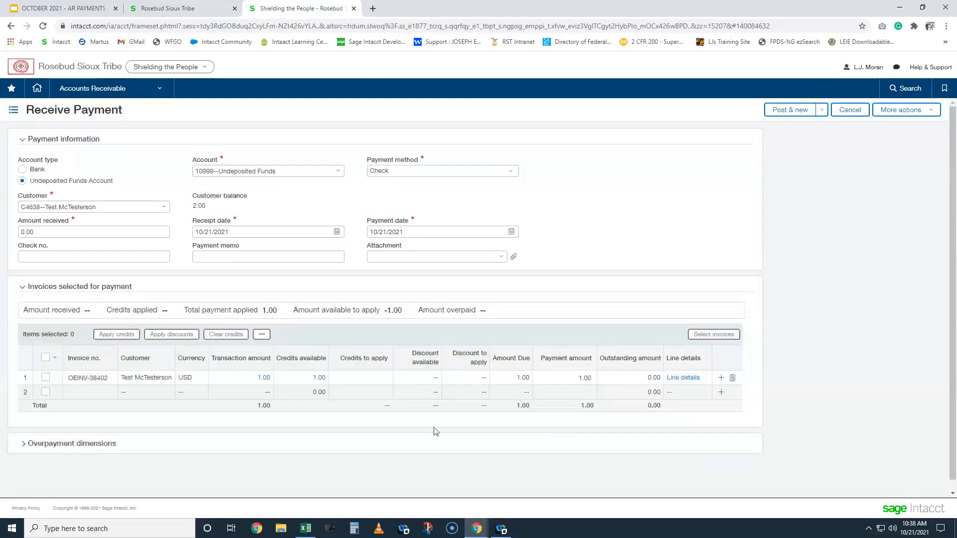
Apply the available 1.00 adjustment credit to invoice OEINV-38402 and post the payment.
{"action": "left_click", "coordinate": [318, 377]}
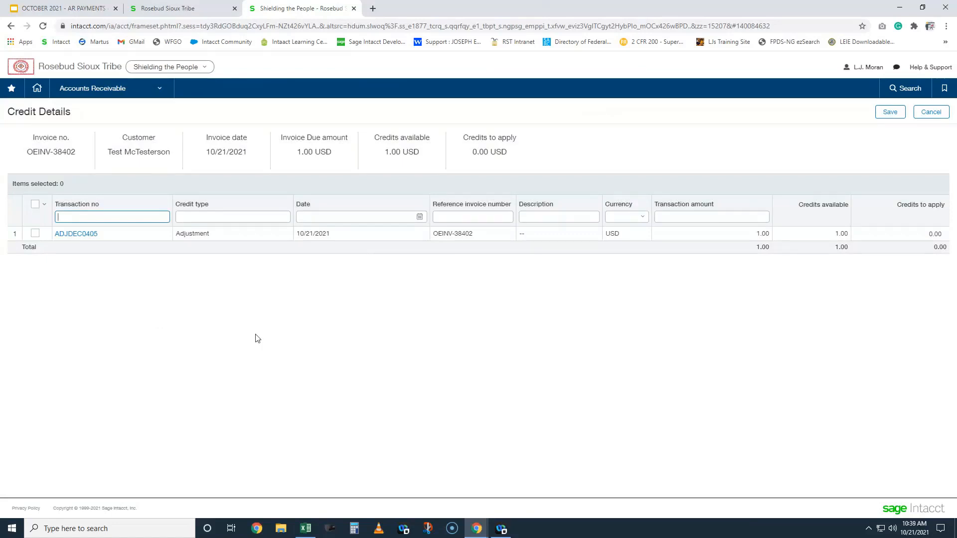
{"action": "left_click", "coordinate": [35, 233]}
{"action": "left_click", "coordinate": [890, 112]}
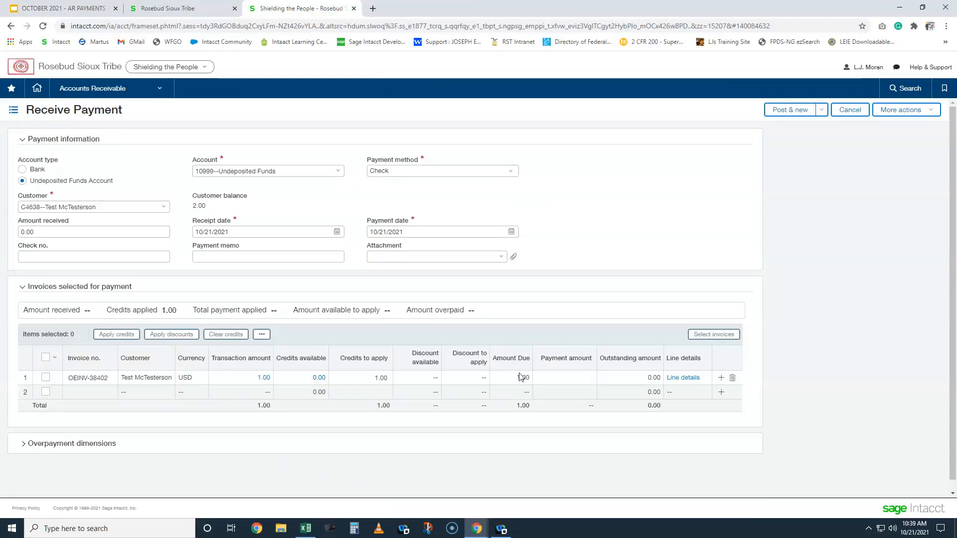
{"action": "left_click", "coordinate": [669, 384]}
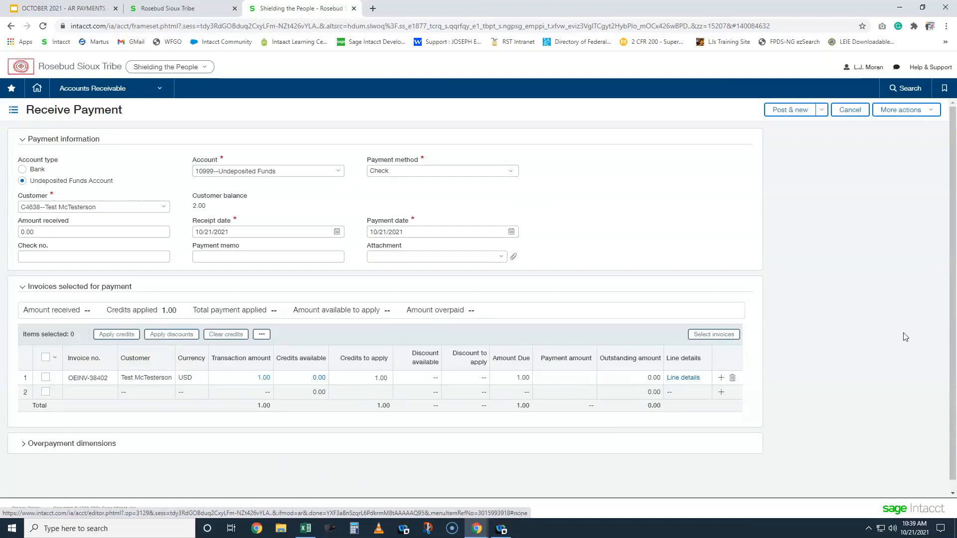
{"action": "left_click", "coordinate": [784, 112]}
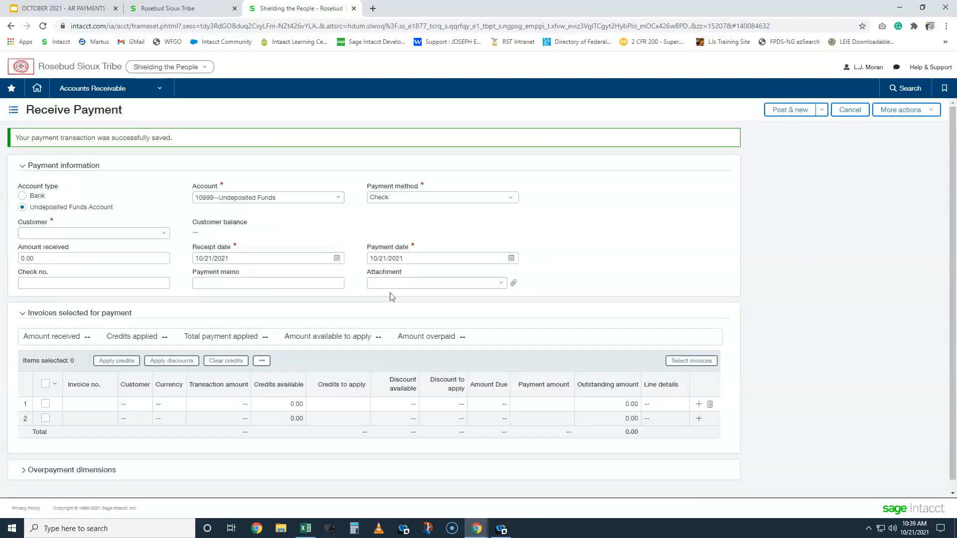
{"action": "left_click_drag", "start_coordinate": [52, 138], "coordinate": [192, 143]}
Start a new Customer Aging report with the test customer as both the from and to customer.
{"action": "left_click", "coordinate": [99, 88]}
{"action": "mouse_move", "coordinate": [518, 228]}
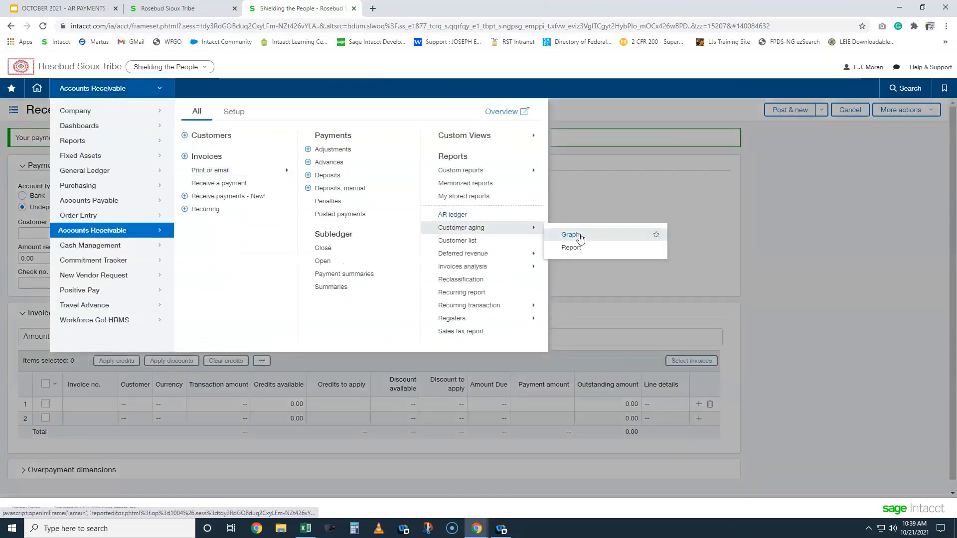
{"action": "left_click", "coordinate": [571, 250]}
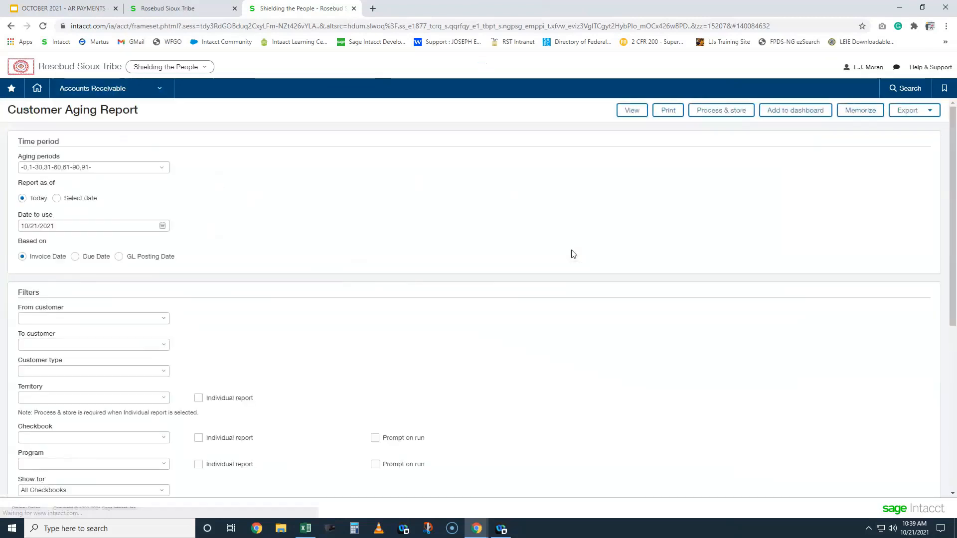
{"action": "left_click", "coordinate": [65, 321]}
{"action": "type", "text": "test"}
{"action": "left_click", "coordinate": [78, 349]}
Set the report's checkbook to 35--Shielding the People and program to TEST--Test Company, and view the aging.
{"action": "left_click", "coordinate": [67, 438]}
{"action": "type", "text": "sh"}
{"action": "left_click", "coordinate": [66, 464]}
{"action": "left_click", "coordinate": [60, 468]}
{"action": "type", "text": "test"}
{"action": "left_click", "coordinate": [57, 439]}
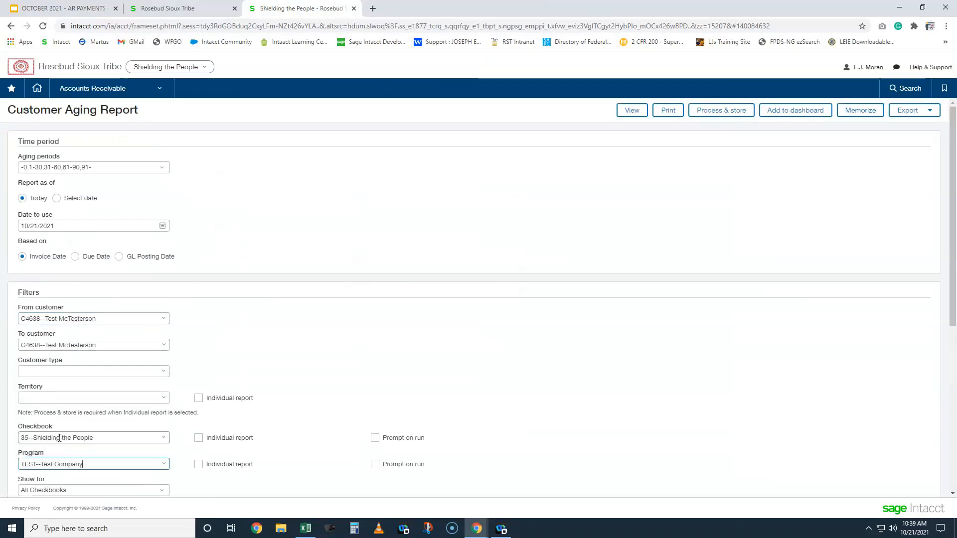
{"action": "left_click", "coordinate": [631, 109]}
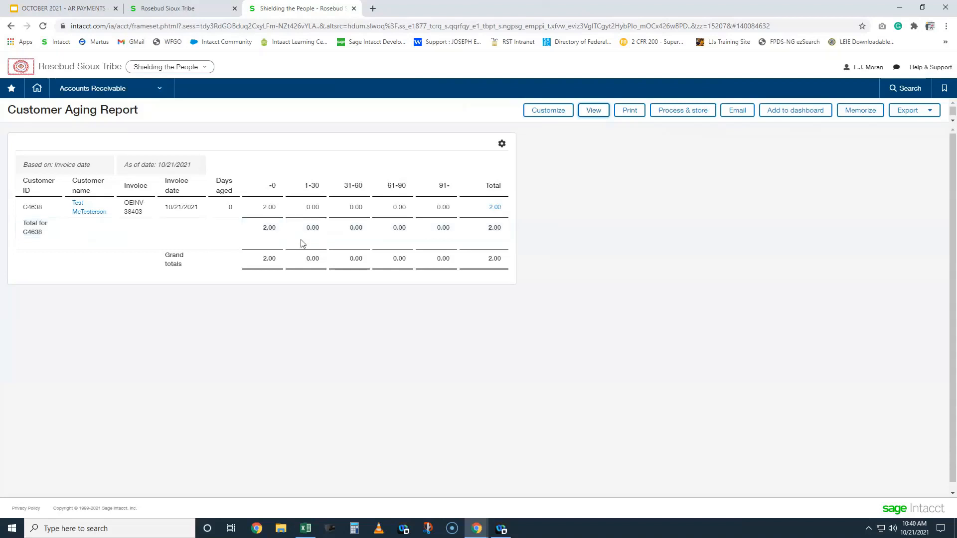
Open the list of AR adjustments.
{"action": "left_click", "coordinate": [94, 95]}
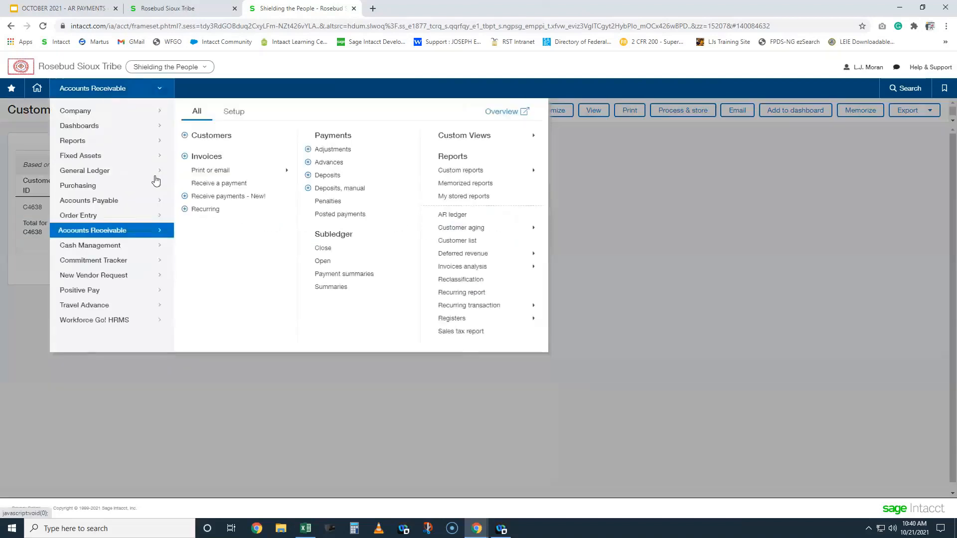
{"action": "left_click", "coordinate": [330, 153]}
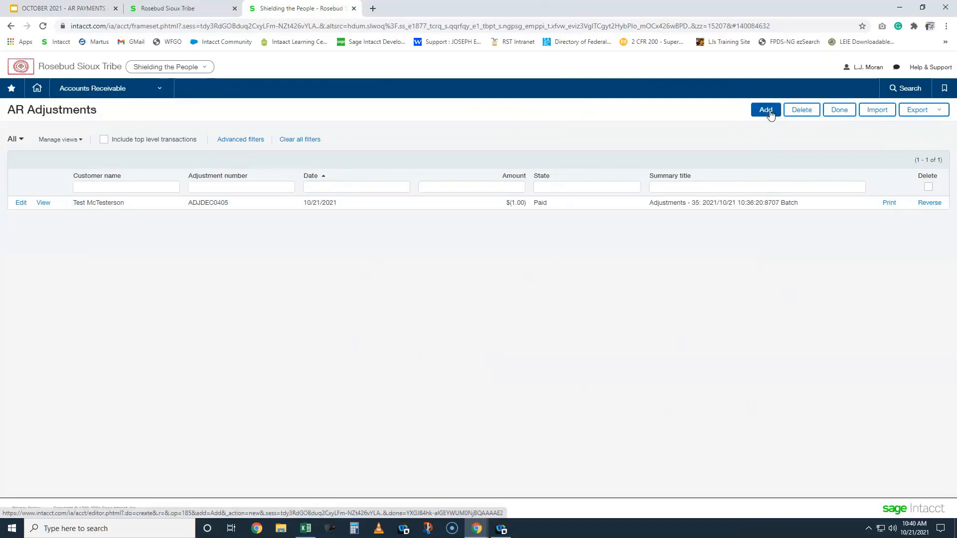
Switch to the top-level company session and open the list of Standard Purchase Requisition transactions.
{"action": "left_click", "coordinate": [150, 14]}
{"action": "left_click", "coordinate": [94, 90]}
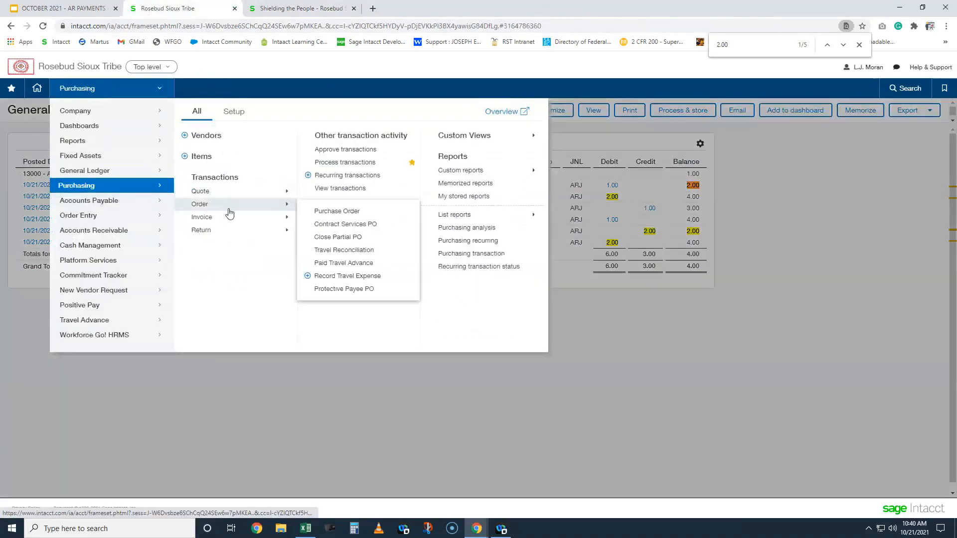
{"action": "left_click", "coordinate": [220, 193]}
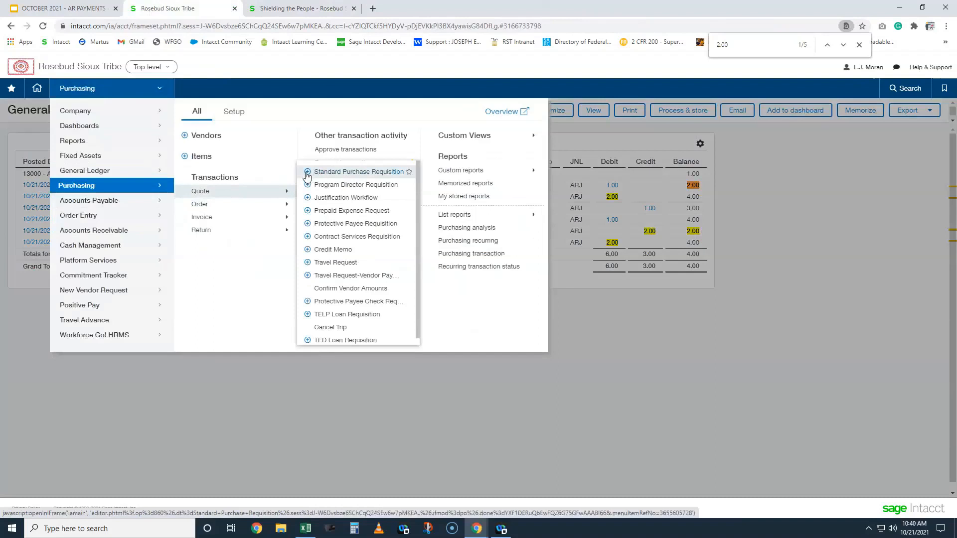
{"action": "left_click", "coordinate": [338, 174]}
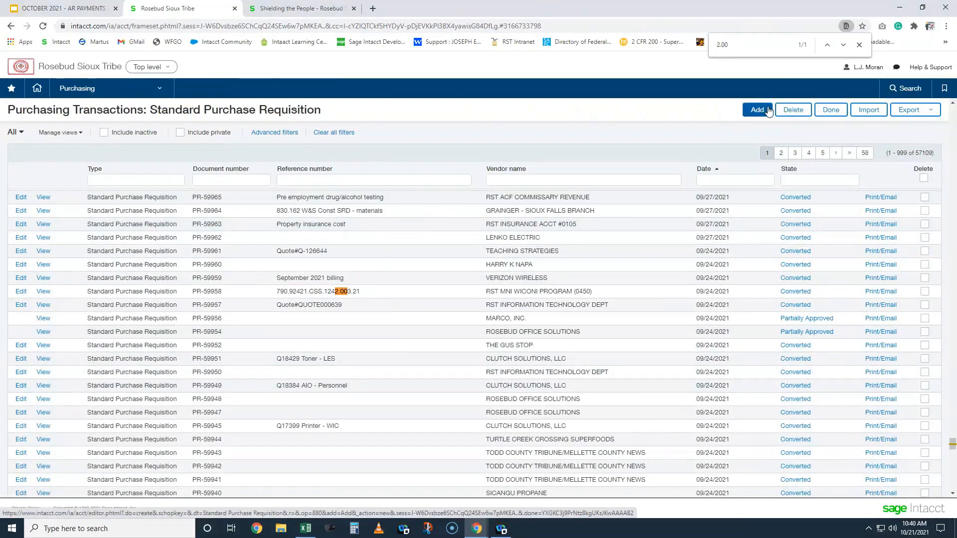
Return to the Shielding the People session and reopen its list of AR adjustments.
{"action": "left_click", "coordinate": [305, 7]}
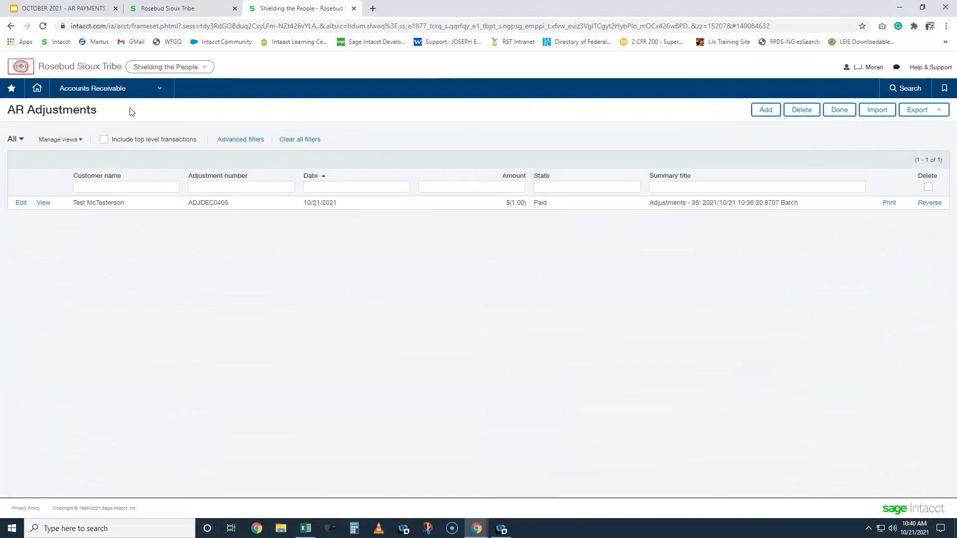
{"action": "left_click", "coordinate": [122, 93]}
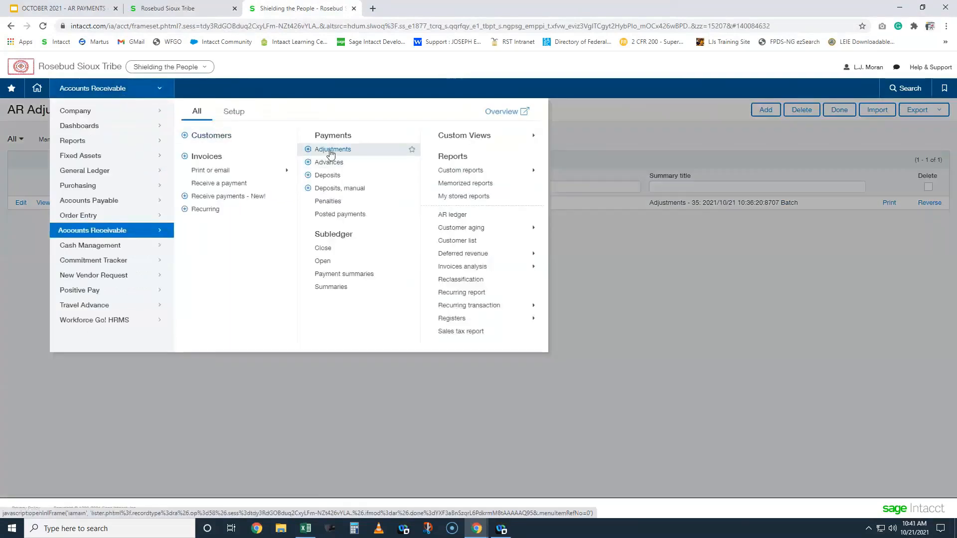
{"action": "left_click", "coordinate": [330, 151]}
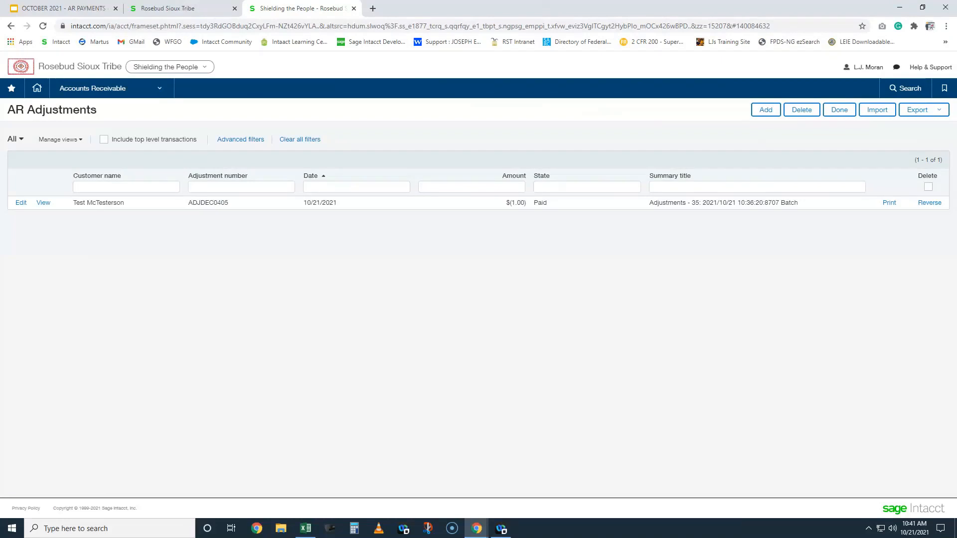
Set a new Receive Payment form's account type to Undeposited Funds Account, and open a blank AR adjustment form.
{"action": "left_click", "coordinate": [92, 91]}
{"action": "left_click", "coordinate": [187, 197]}
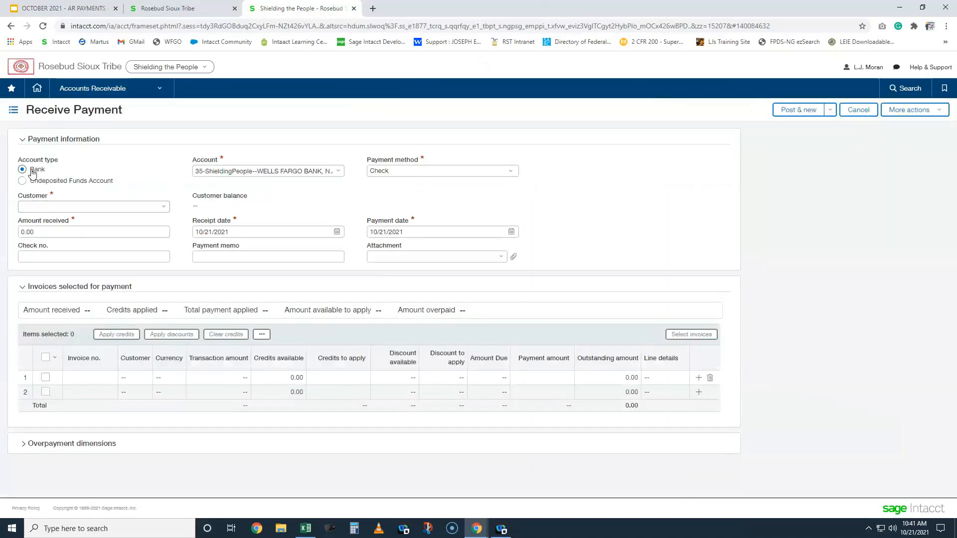
{"action": "left_click", "coordinate": [25, 181]}
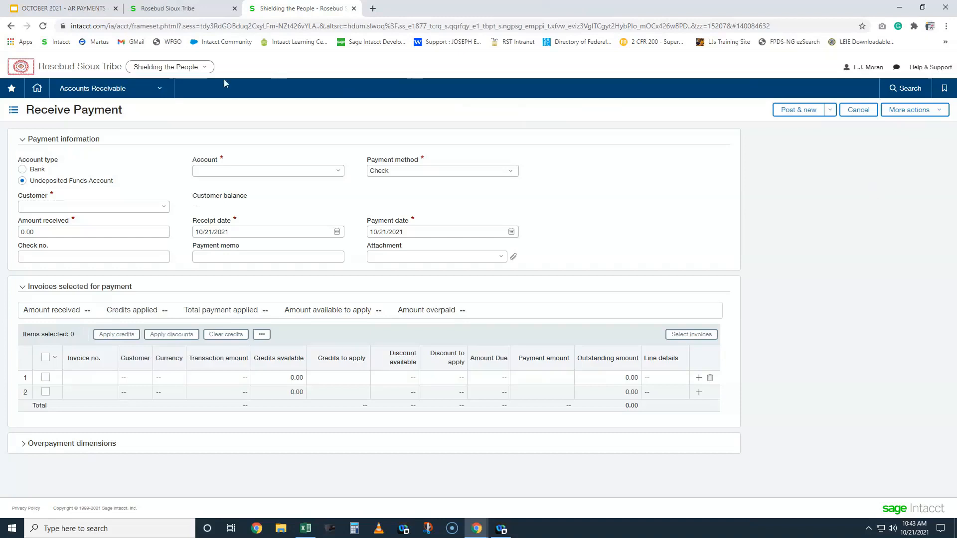
{"action": "left_click", "coordinate": [110, 89]}
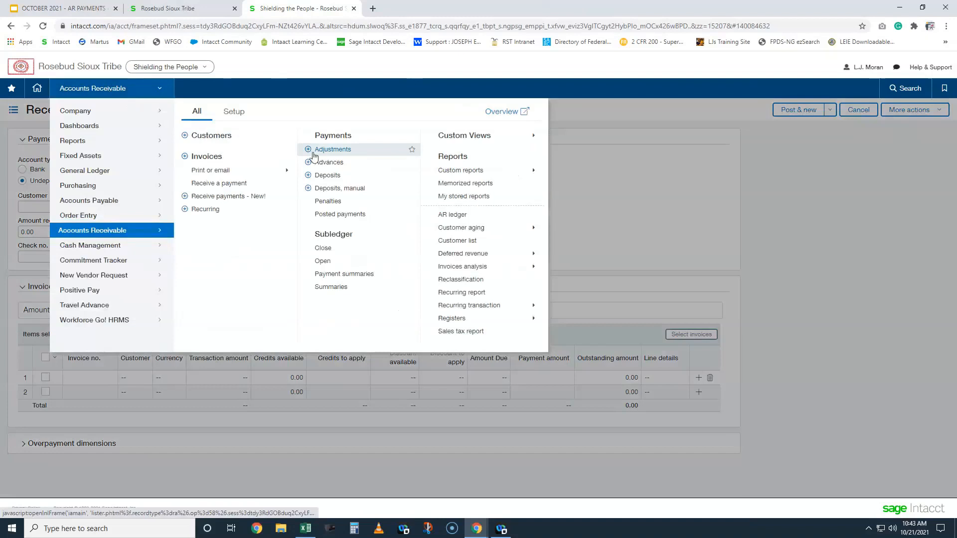
{"action": "left_click", "coordinate": [316, 151]}
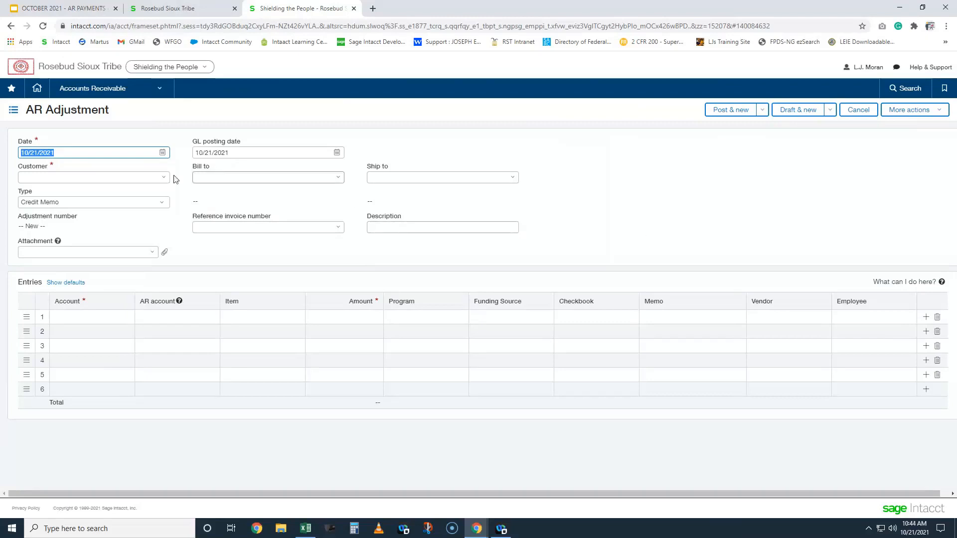
Open the list of posted payments and show it with the FY22 Activity view.
{"action": "left_click", "coordinate": [95, 88]}
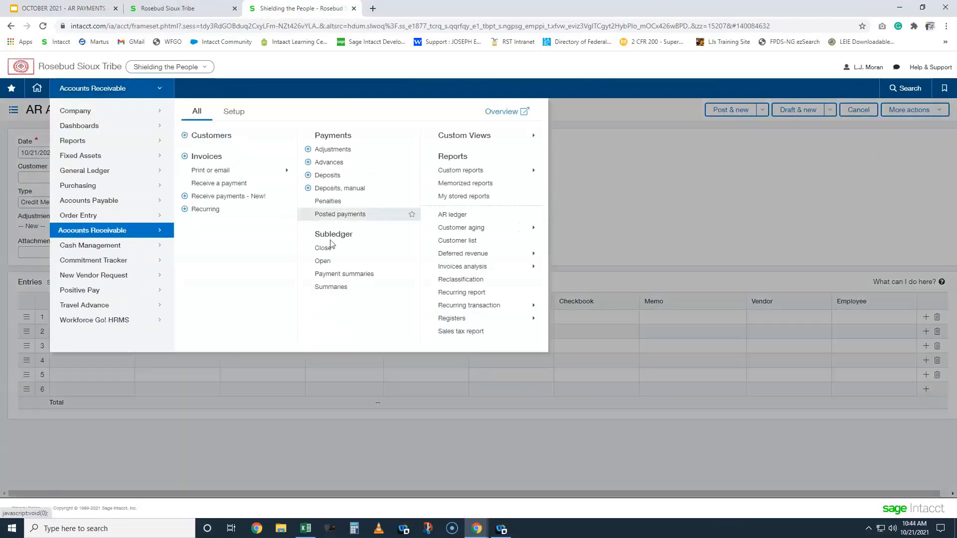
{"action": "left_click", "coordinate": [348, 215]}
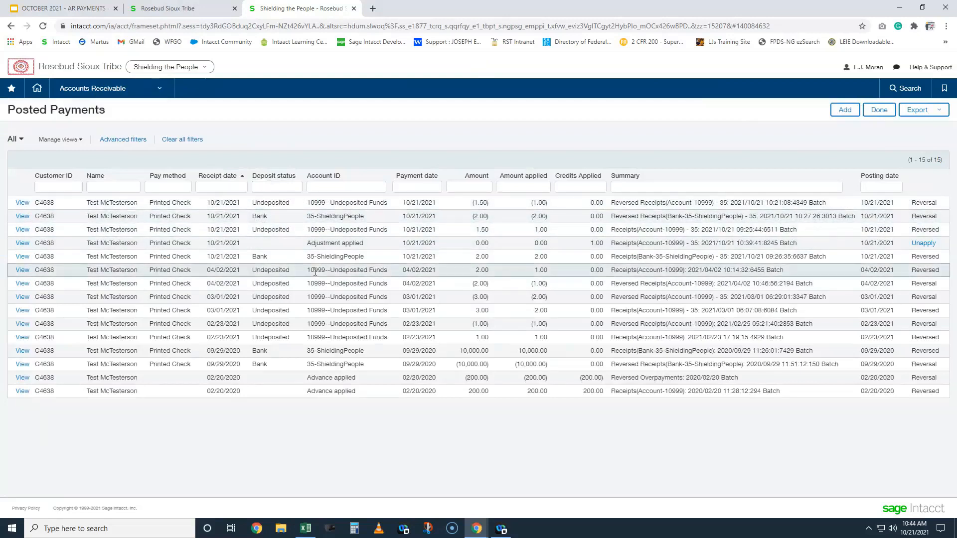
{"action": "left_click", "coordinate": [13, 140]}
{"action": "left_click", "coordinate": [38, 211]}
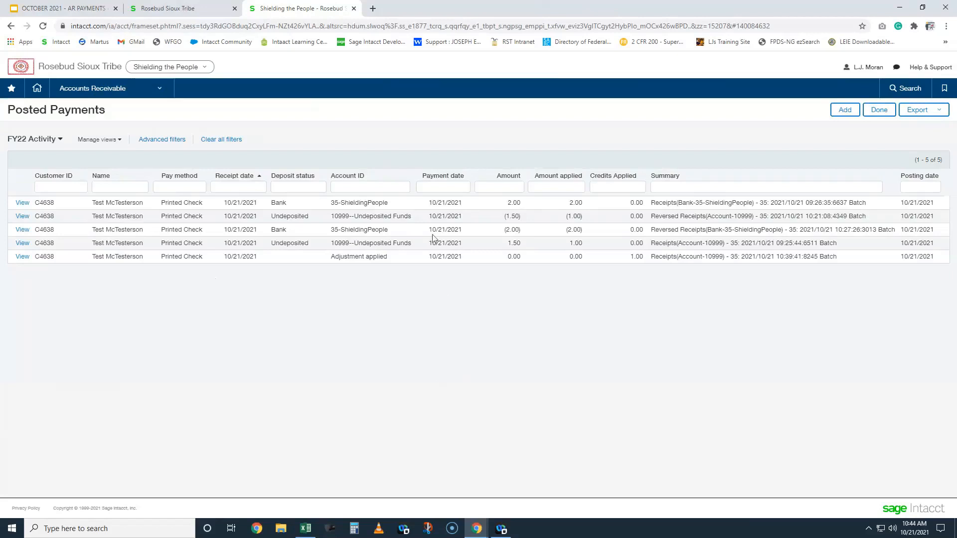
{"action": "left_click", "coordinate": [98, 141]}
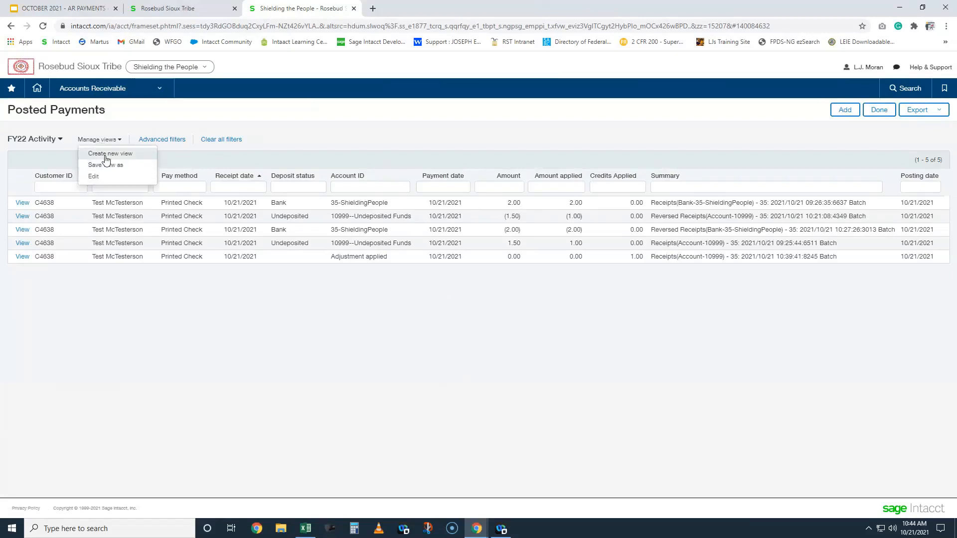
{"action": "left_click", "coordinate": [306, 319]}
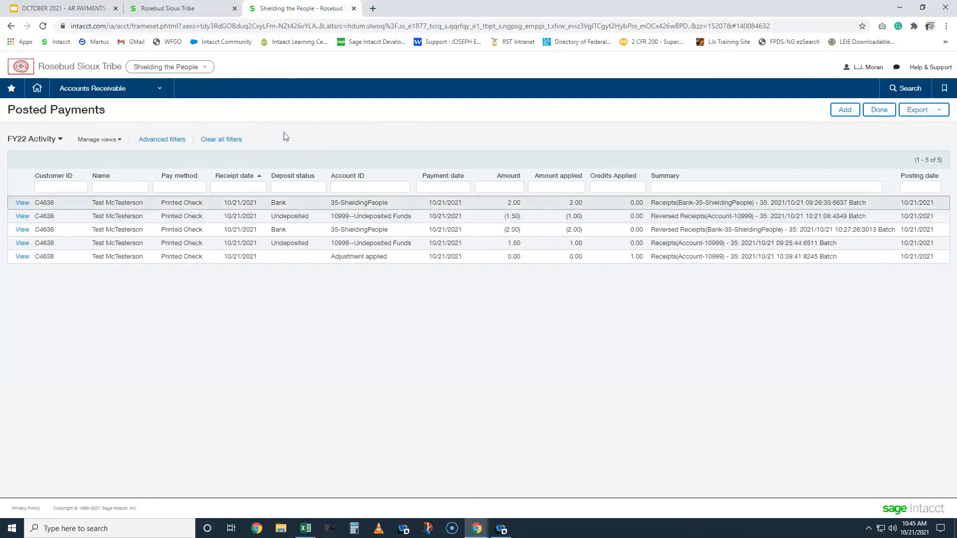
Open the Sales Register report for Accounts Receivable.
{"action": "left_click", "coordinate": [119, 92]}
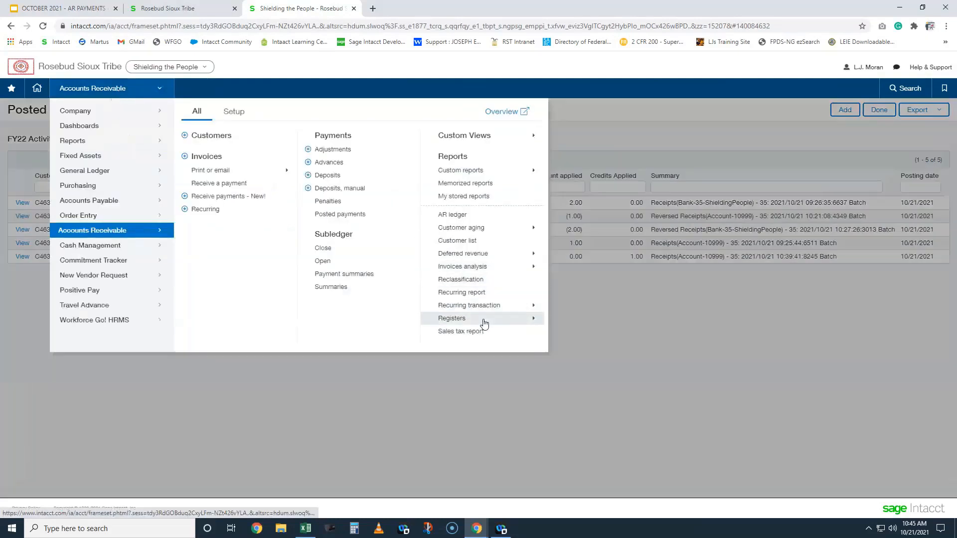
{"action": "mouse_move", "coordinate": [524, 319]}
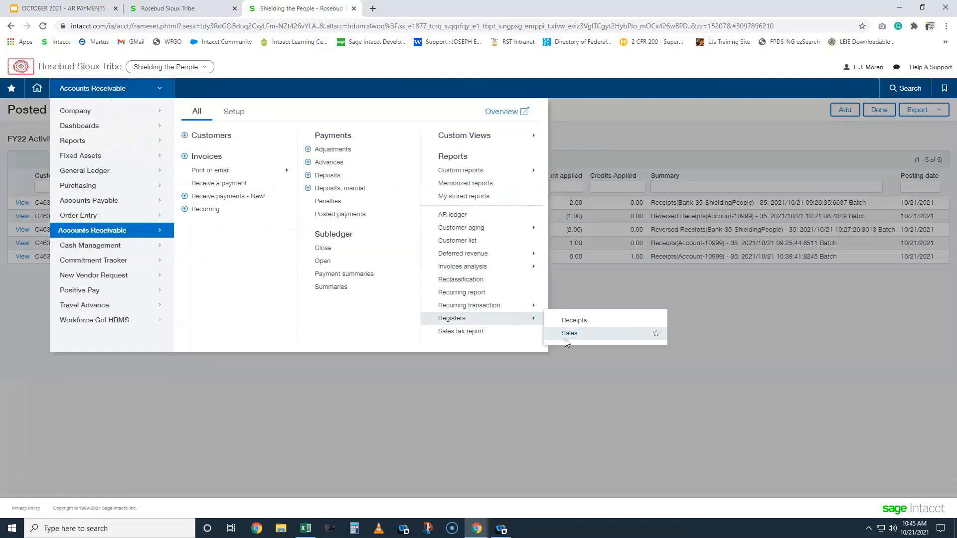
{"action": "left_click", "coordinate": [565, 337]}
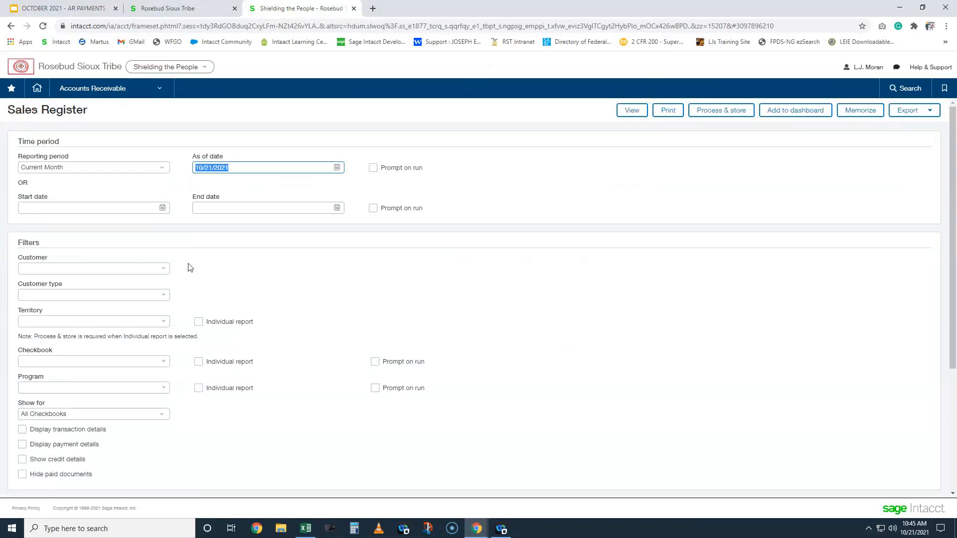
{"action": "left_click", "coordinate": [70, 210]}
{"action": "type", "text": "10/21/2021"}
{"action": "key", "text": "Tab"}
{"action": "key", "text": "shift+Tab"}
{"action": "key", "text": "BackSpace"}
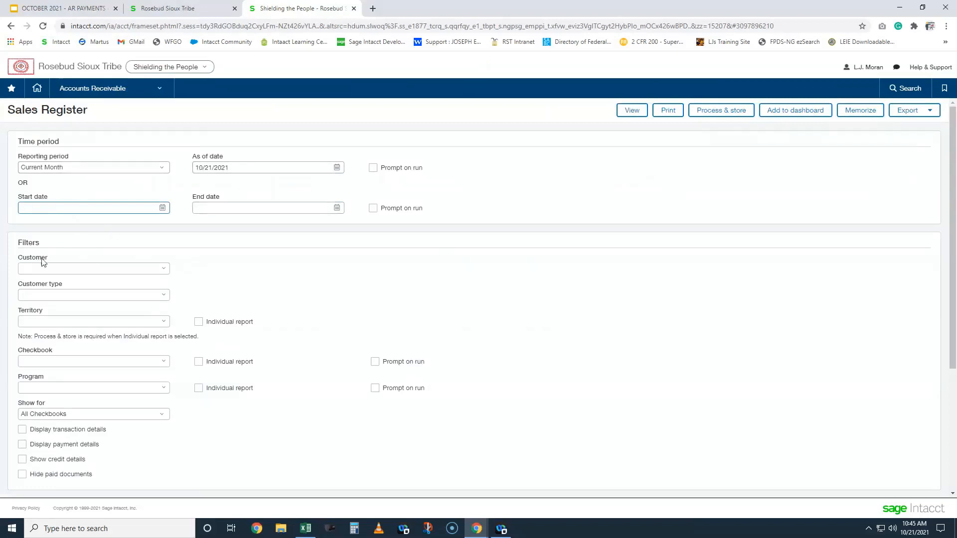
Filter the sales register by the test customer, checkbook 35--Shielding the People and program TEST--Test Company.
{"action": "left_click", "coordinate": [50, 269]}
{"action": "type", "text": "test"}
{"action": "left_click", "coordinate": [76, 301]}
{"action": "left_click", "coordinate": [60, 361]}
{"action": "type", "text": "35"}
{"action": "left_click", "coordinate": [68, 393]}
{"action": "left_click", "coordinate": [53, 389]}
{"action": "type", "text": "test"}
{"action": "left_click", "coordinate": [63, 416]}
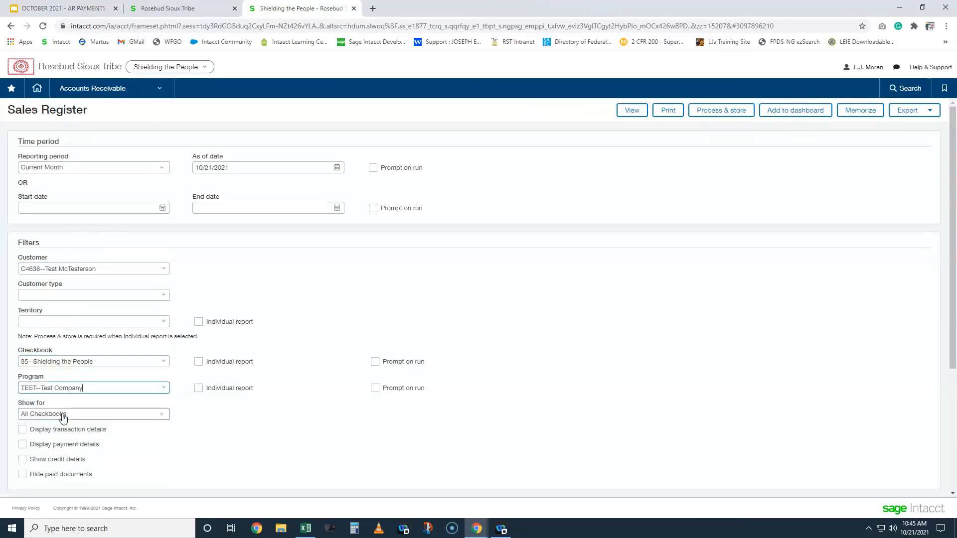
Include transaction details, payment details and credit details in the sales register.
{"action": "scroll", "coordinate": [74, 374], "scroll_direction": "down", "scroll_amount": 3}
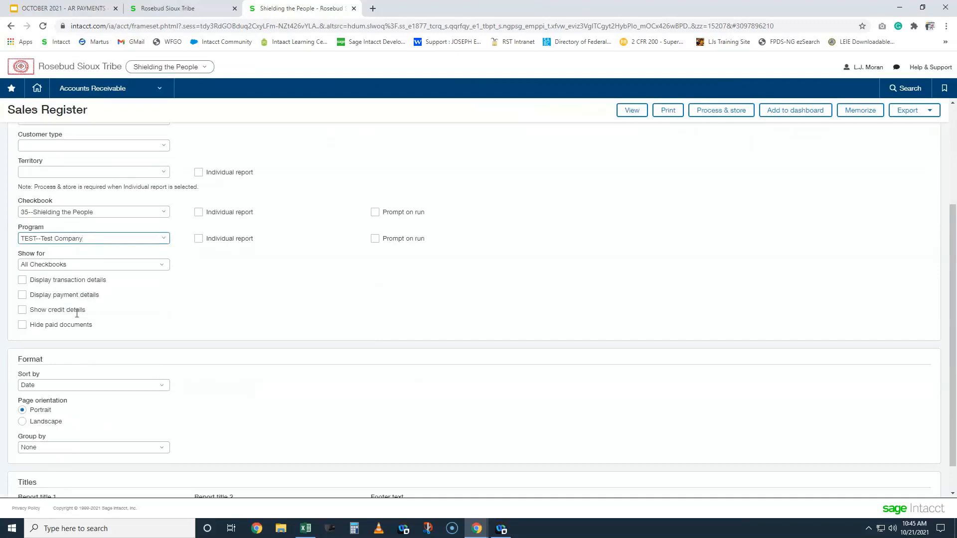
{"action": "left_click", "coordinate": [22, 280]}
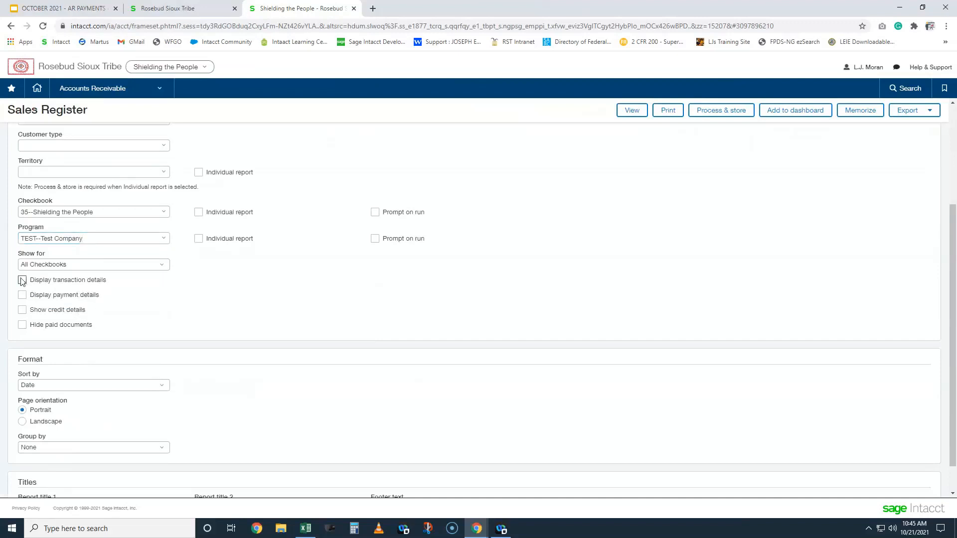
{"action": "left_click", "coordinate": [22, 295]}
{"action": "scroll", "coordinate": [271, 352], "scroll_direction": "down", "scroll_amount": 1}
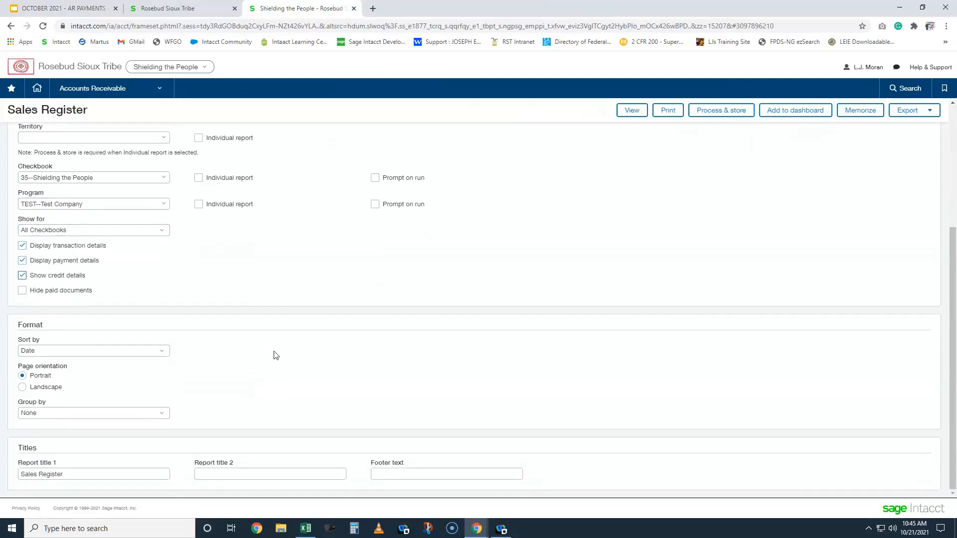
Review the report's sorting and grouping options, keeping Date and None, and view the sales register.
{"action": "left_click", "coordinate": [44, 352]}
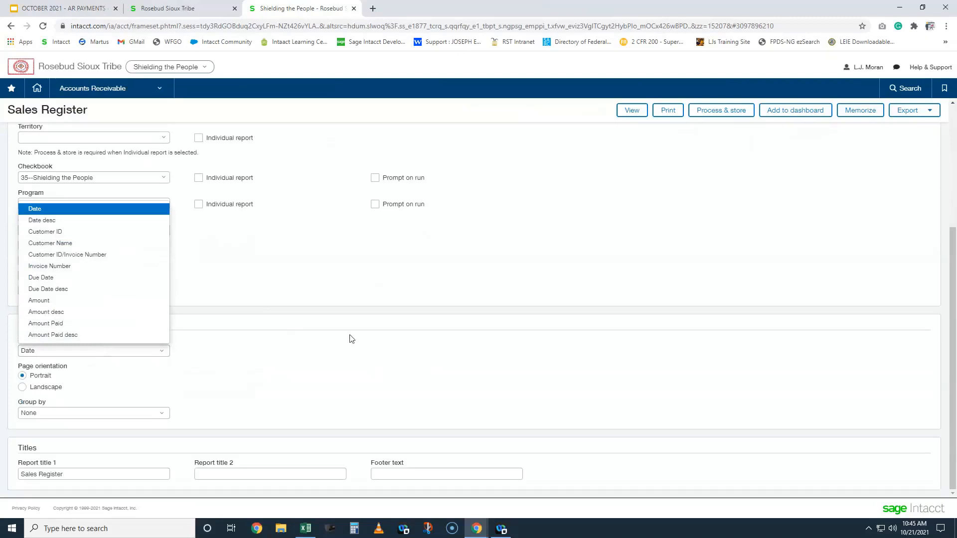
{"action": "left_click", "coordinate": [324, 339]}
{"action": "left_click", "coordinate": [81, 414]}
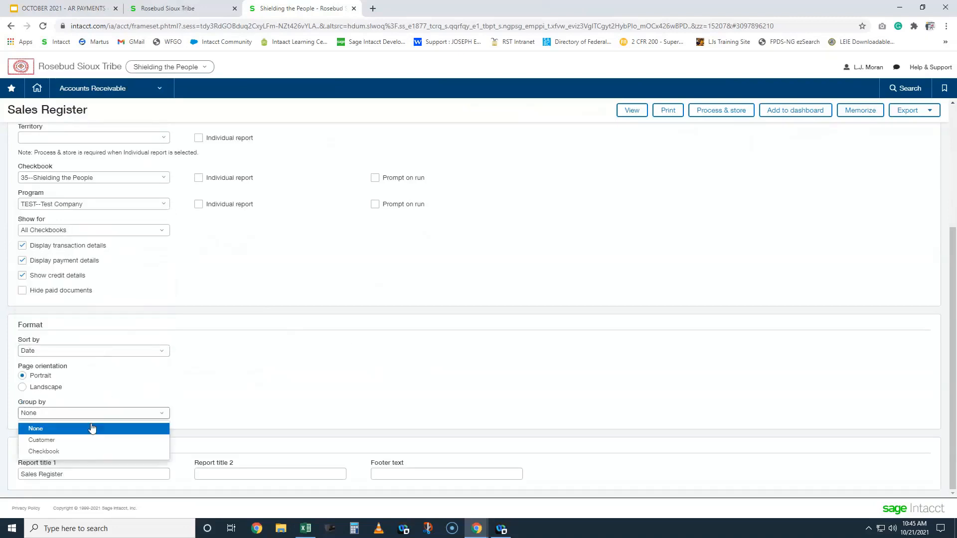
{"action": "left_click", "coordinate": [309, 392]}
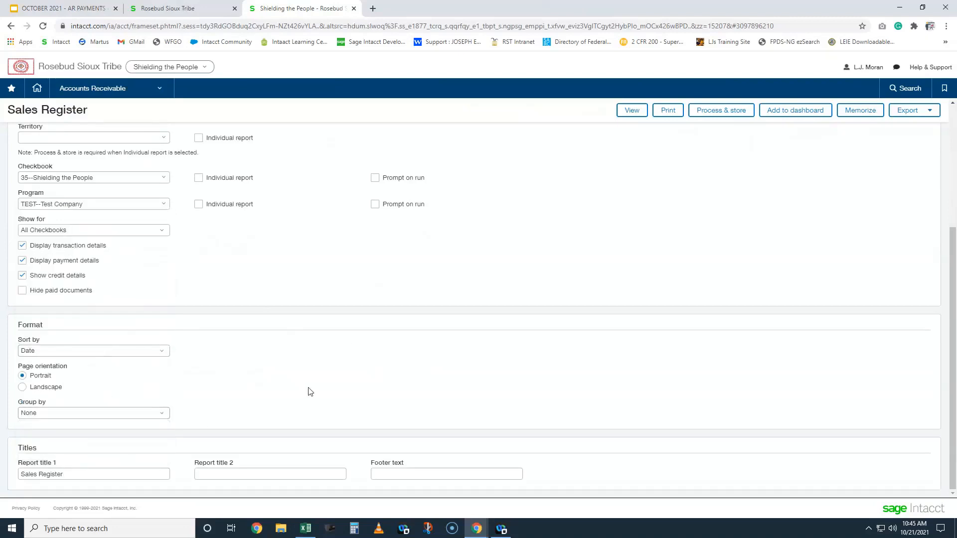
{"action": "scroll", "coordinate": [317, 363], "scroll_direction": "up", "scroll_amount": 2}
{"action": "scroll", "coordinate": [317, 363], "scroll_direction": "up", "scroll_amount": 2}
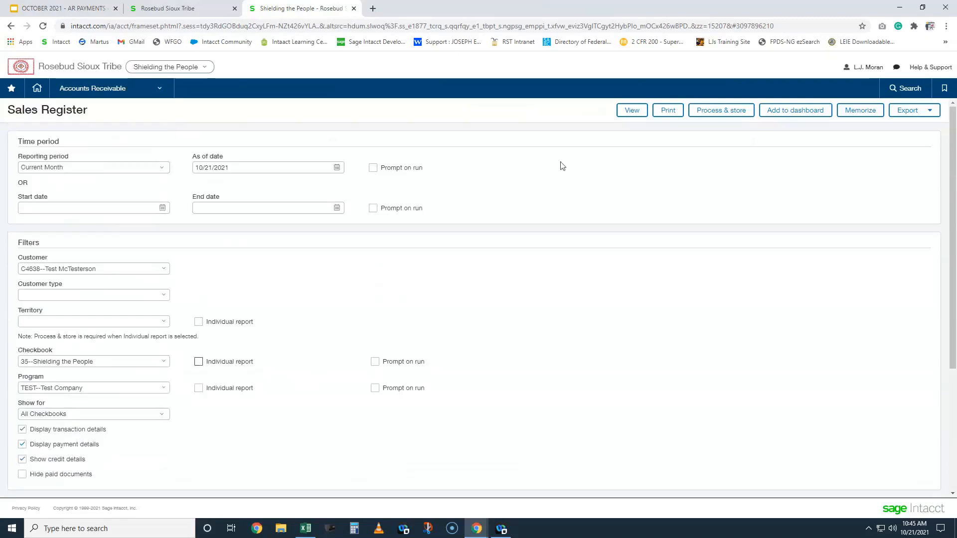
{"action": "left_click", "coordinate": [631, 111]}
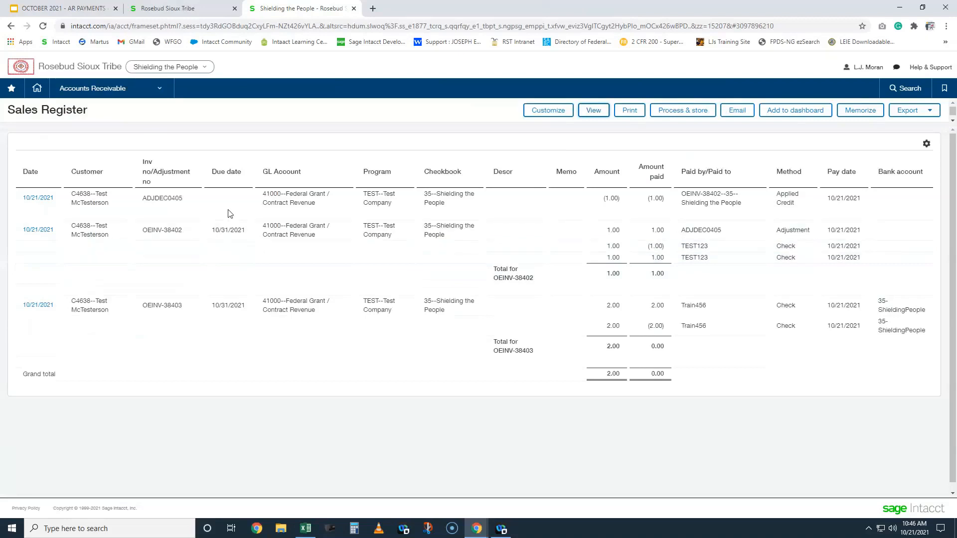
Examine the adjustment line and the credit and check payments listed for invoice OEINV-38402 in the sales register.
{"action": "left_click_drag", "start_coordinate": [142, 198], "coordinate": [695, 206]}
{"action": "double_click", "coordinate": [657, 200]}
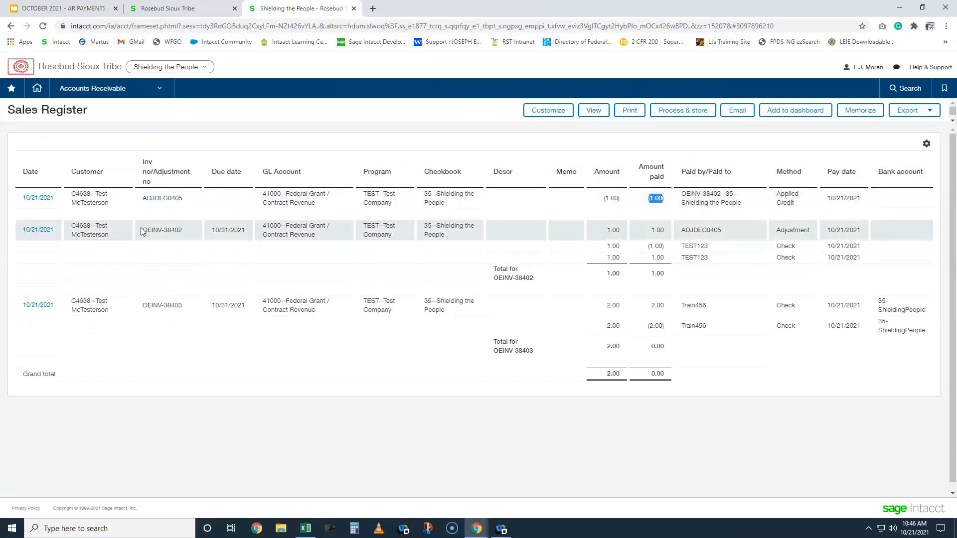
{"action": "left_click_drag", "start_coordinate": [142, 231], "coordinate": [188, 237]}
{"action": "left_click", "coordinate": [179, 305]}
{"action": "double_click", "coordinate": [179, 305]}
{"action": "mouse_move", "coordinate": [263, 225]}
{"action": "left_mouse_down"}
{"action": "mouse_move", "coordinate": [296, 226]}
{"action": "mouse_move", "coordinate": [277, 234]}
{"action": "left_mouse_up"}
{"action": "left_click_drag", "start_coordinate": [612, 229], "coordinate": [690, 228]}
{"action": "double_click", "coordinate": [690, 228]}
{"action": "double_click", "coordinate": [691, 257]}
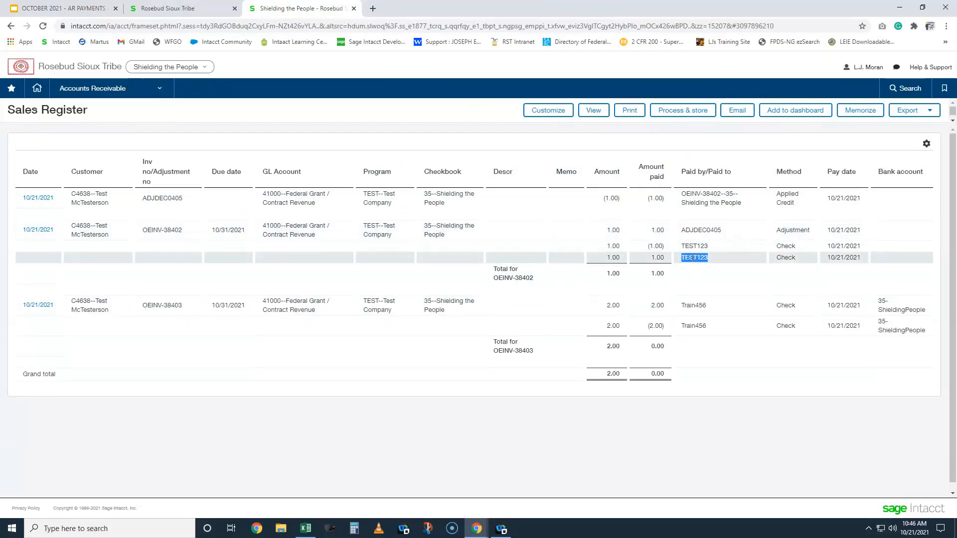
{"action": "double_click", "coordinate": [694, 245]}
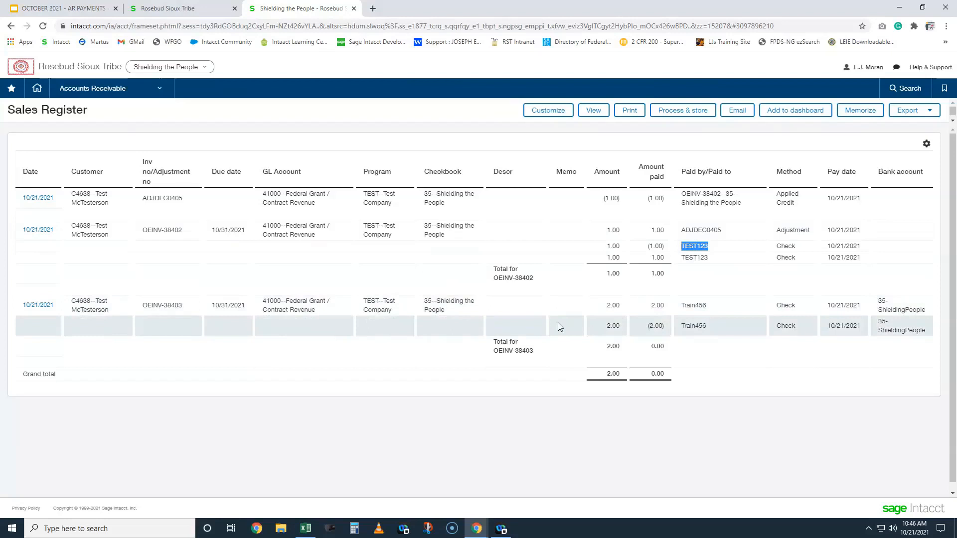
Examine the grand totals for amount and amount paid in the sales register.
{"action": "left_click_drag", "start_coordinate": [651, 374], "coordinate": [667, 377]}
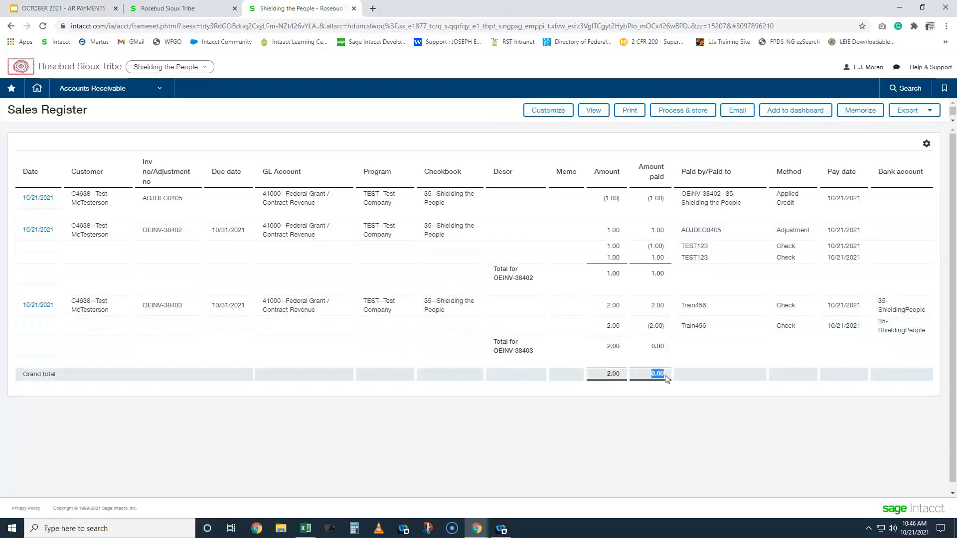
{"action": "left_click_drag", "start_coordinate": [602, 374], "coordinate": [620, 376]}
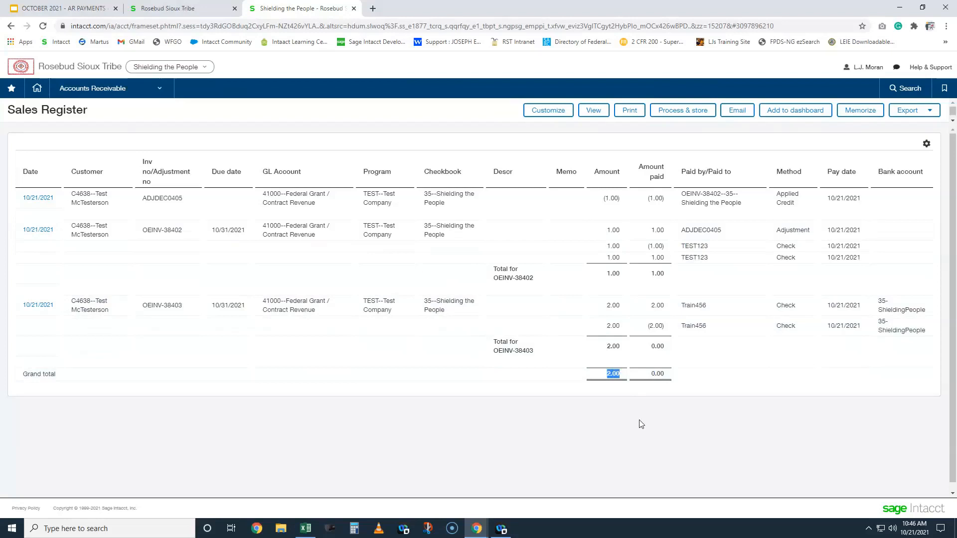
{"action": "left_click", "coordinate": [641, 424]}
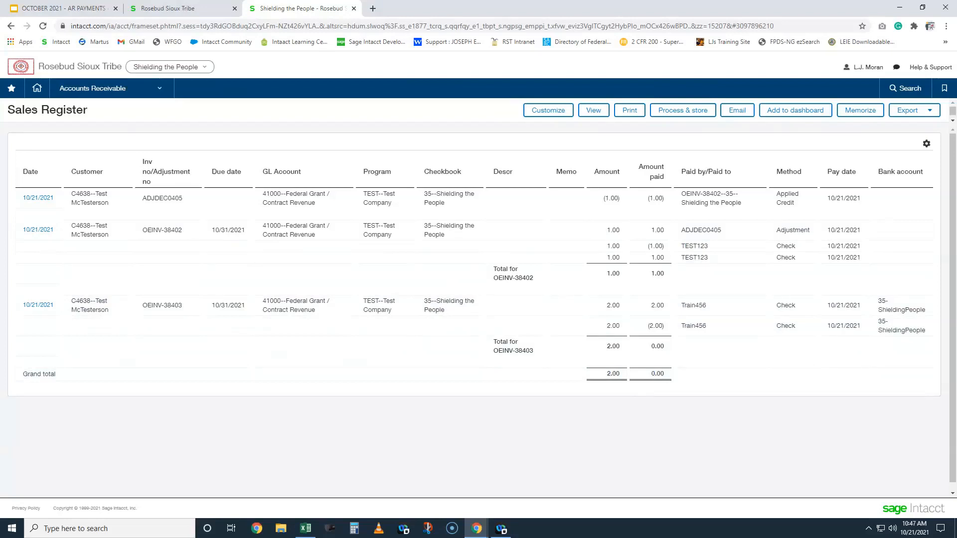